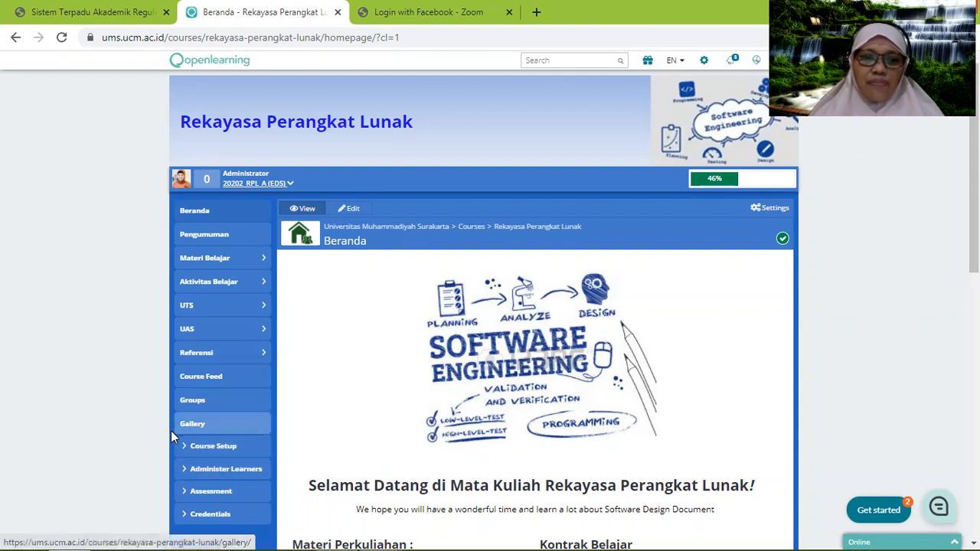
Step: Open the course setup's content editor and display the UAS module set with its Ujian Akhir Semester module
{"action": "left_click", "coordinate": [222, 447]}
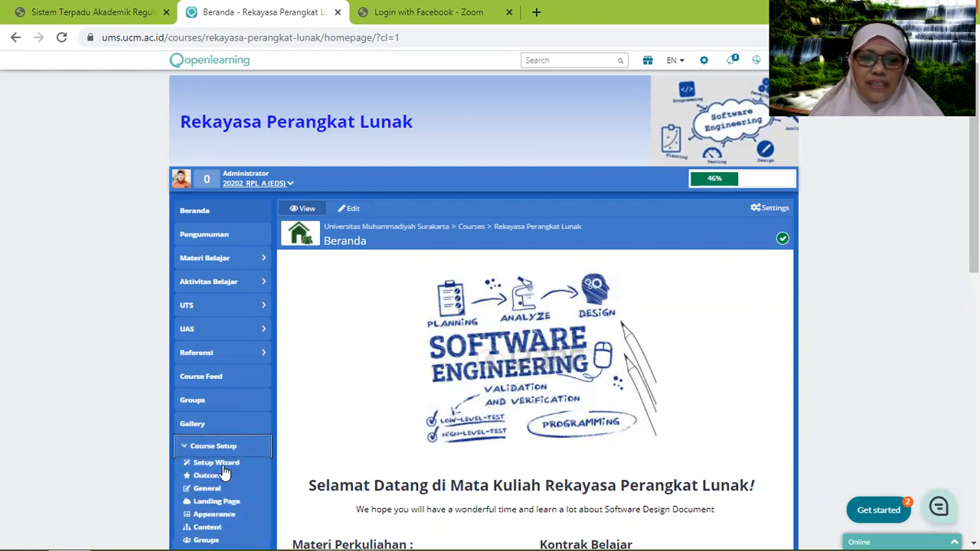
{"action": "left_click", "coordinate": [213, 530]}
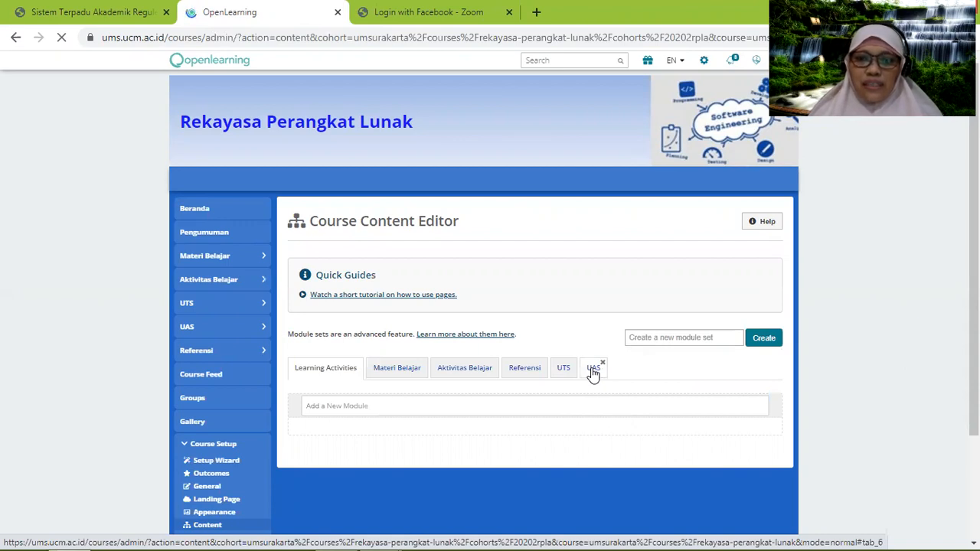
{"action": "left_click", "coordinate": [592, 368]}
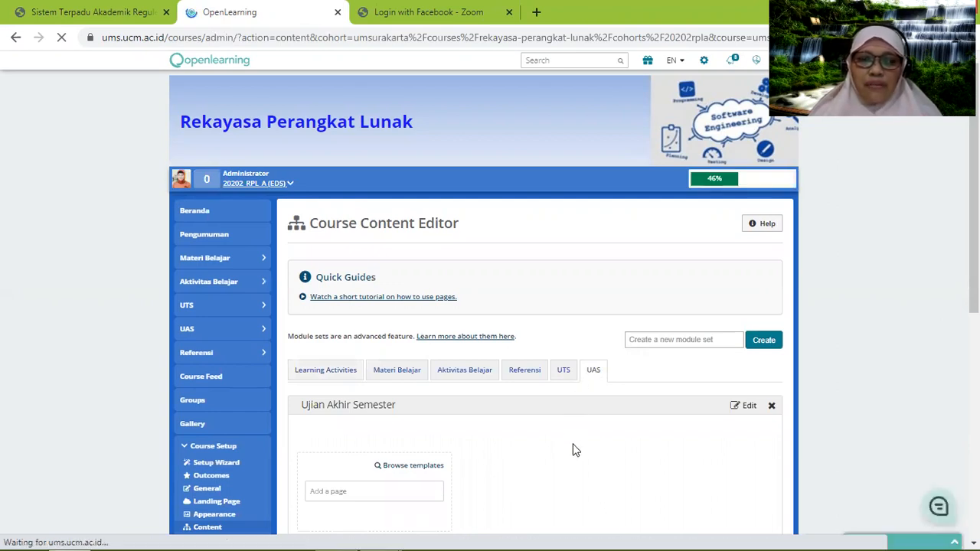
{"action": "scroll", "coordinate": [576, 450], "scroll_direction": "down", "scroll_amount": 1}
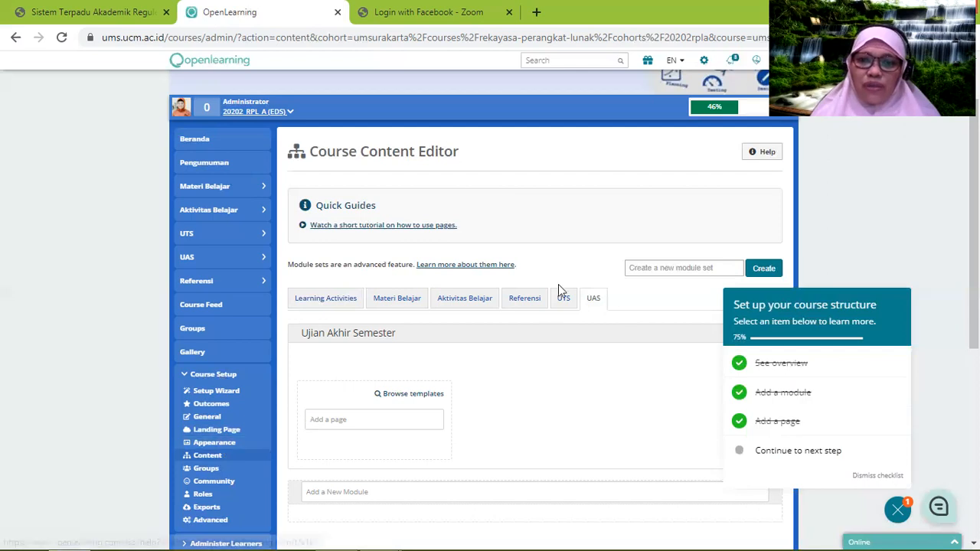
{"action": "left_click", "coordinate": [588, 303]}
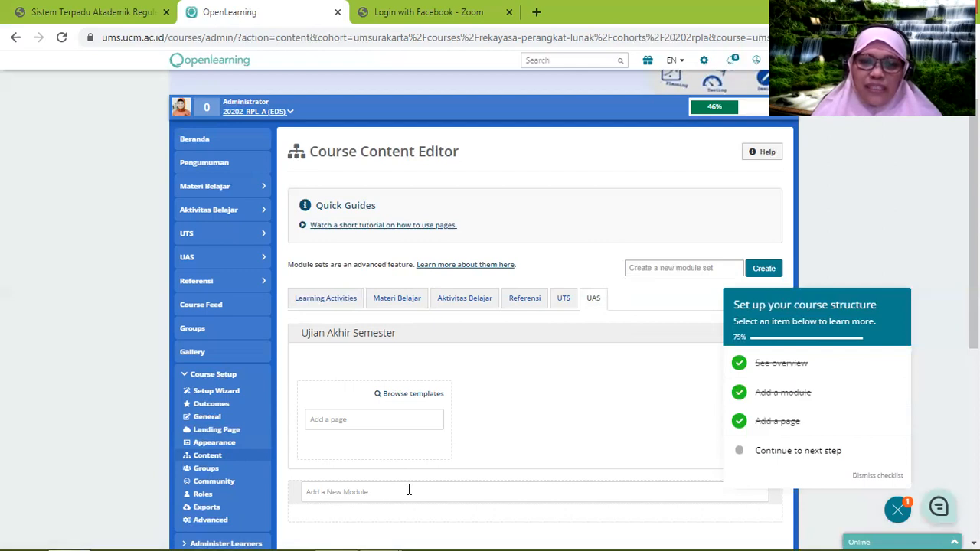
Step: Create a new page named "Ujian Pilihan Ganda" in the Ujian Akhir Semester module
{"action": "left_click", "coordinate": [368, 418]}
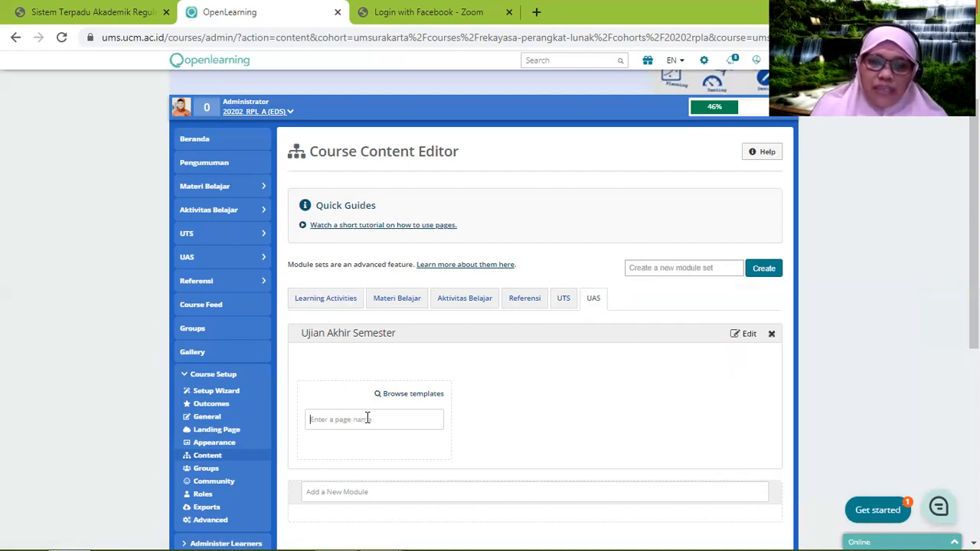
{"action": "type", "text": "Ujia"}
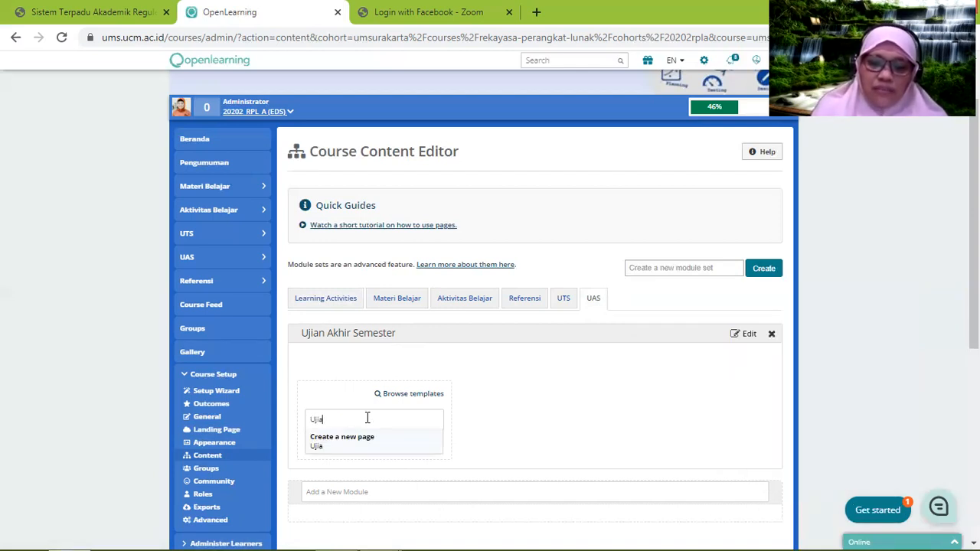
{"action": "type", "text": "n Mu"}
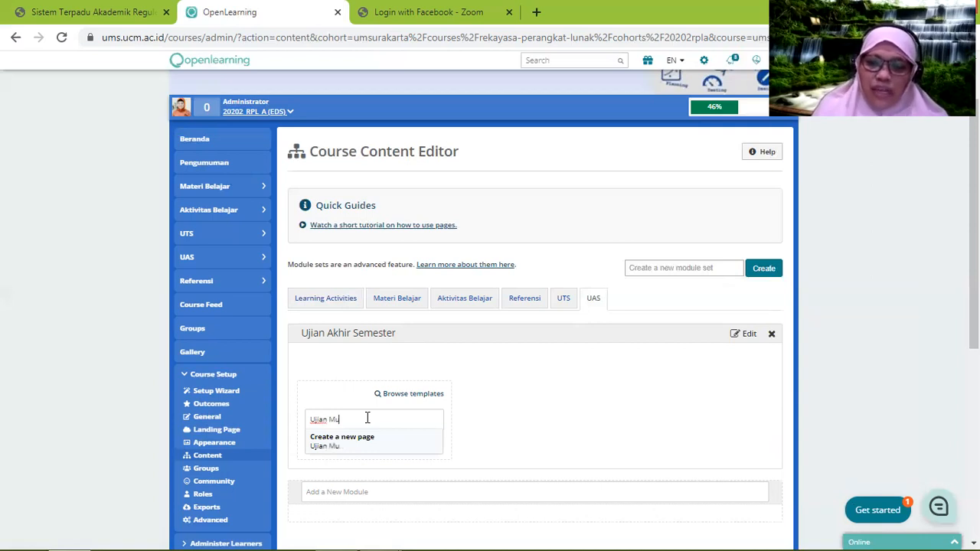
{"action": "key", "text": "BackSpace"}
{"action": "key", "text": "BackSpace"}
{"action": "key", "text": "BackSpace"}
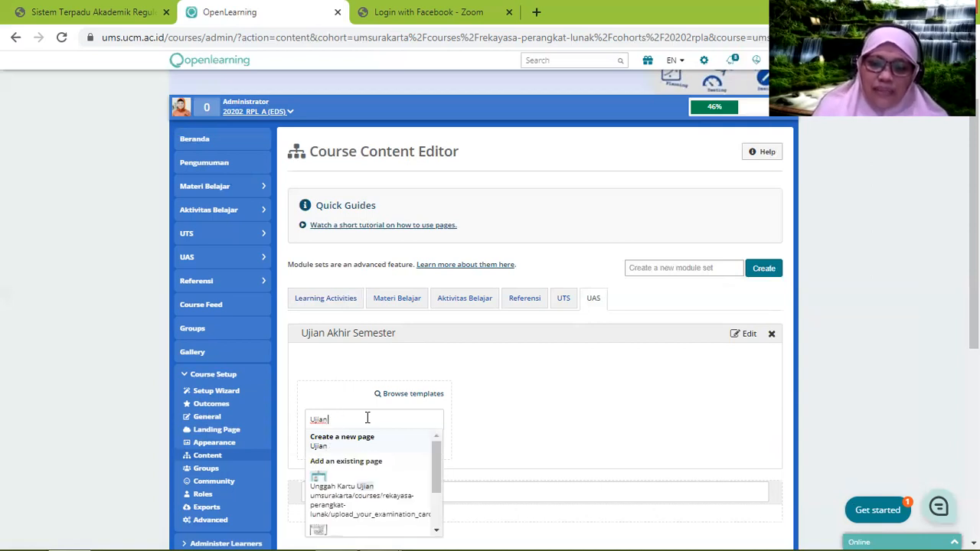
{"action": "type", "text": "Pili"}
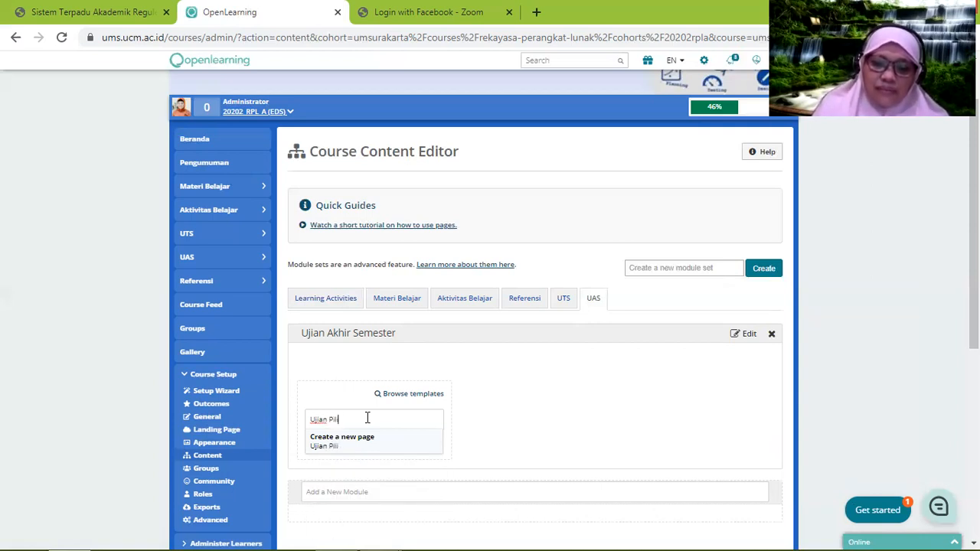
{"action": "type", "text": "han gana"}
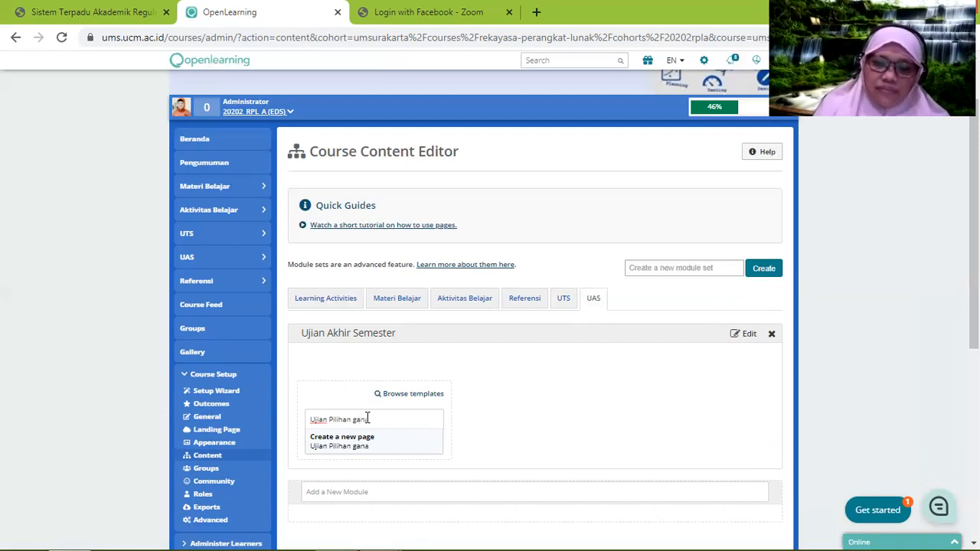
{"action": "key", "text": "BackSpace"}
{"action": "key", "text": "BackSpace"}
{"action": "key", "text": "BackSpace"}
{"action": "key", "text": "BackSpace"}
{"action": "type", "text": "Gan"}
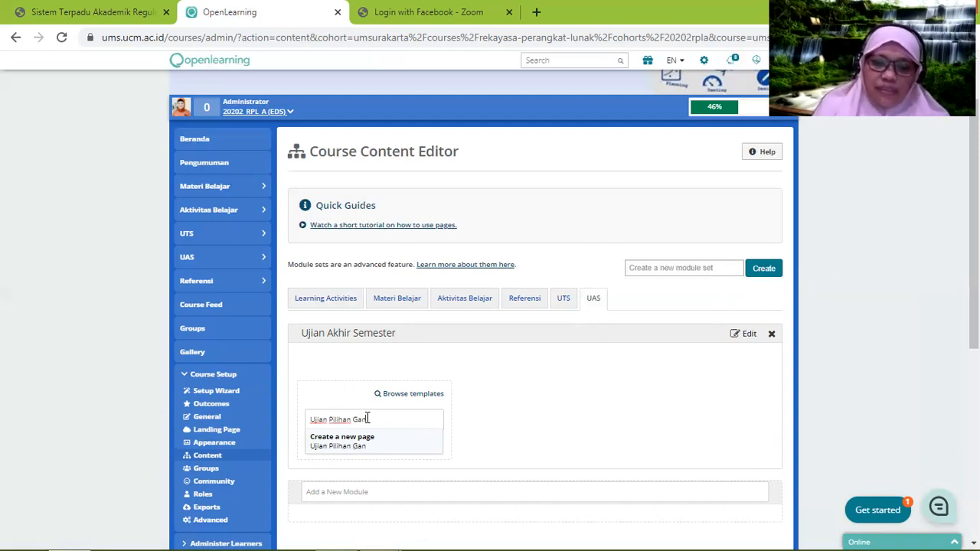
{"action": "type", "text": "da"}
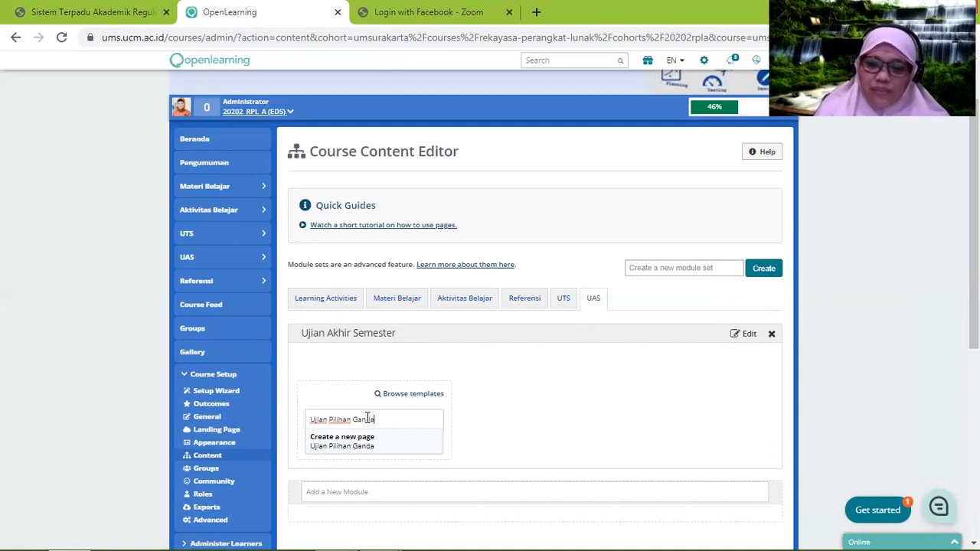
{"action": "key", "text": "Return"}
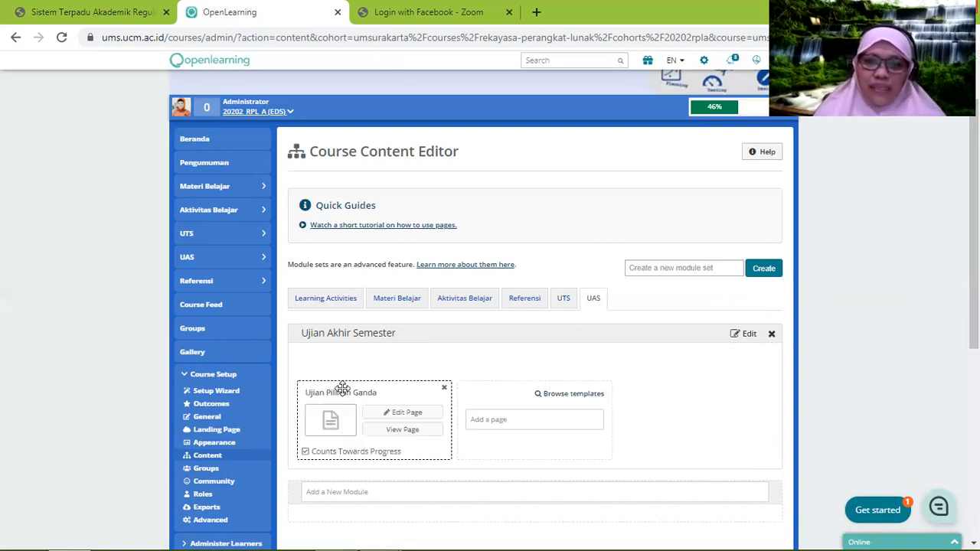
Step: Open the Ujian Pilihan Ganda page for editing and enter the line "Petunjuk Mengerjakan:" in its text widget
{"action": "left_click", "coordinate": [406, 417]}
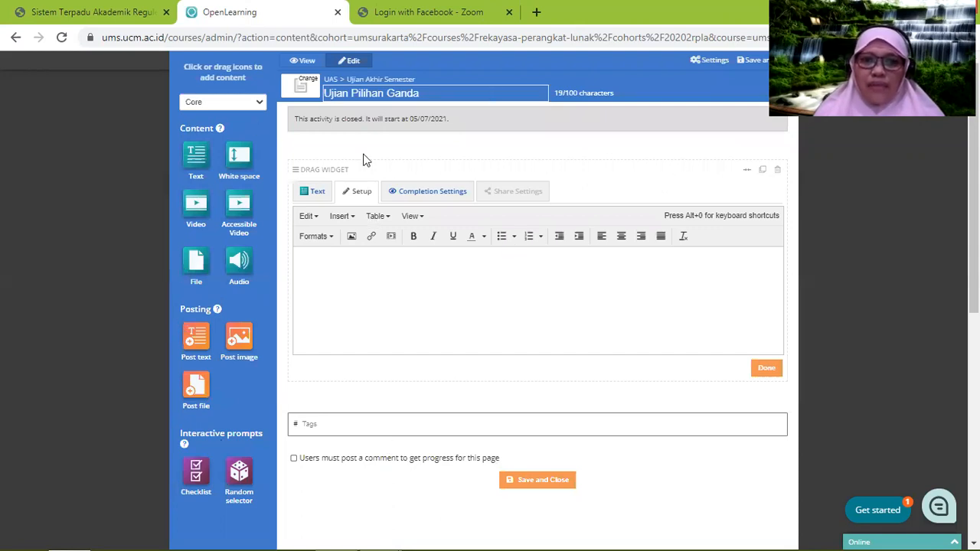
{"action": "left_click", "coordinate": [369, 262]}
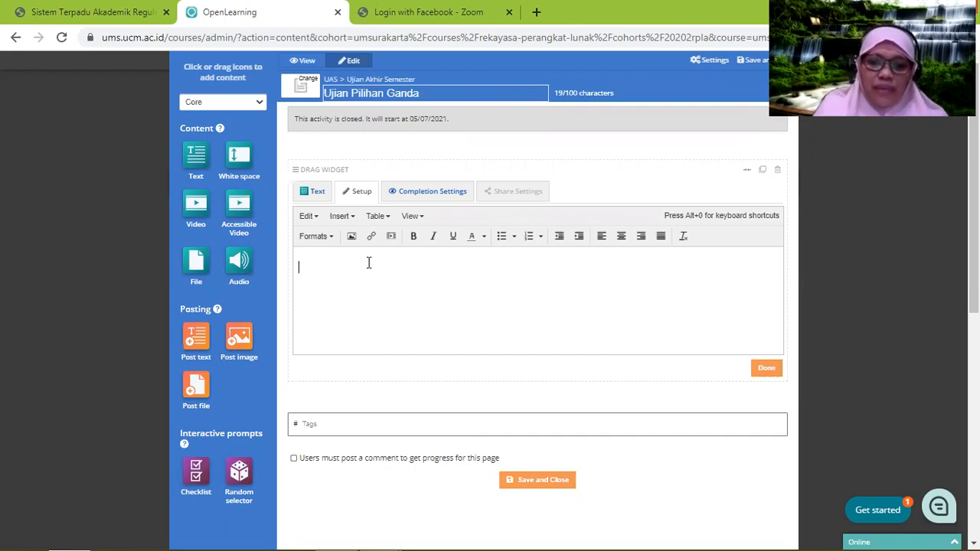
{"action": "type", "text": "Petun"}
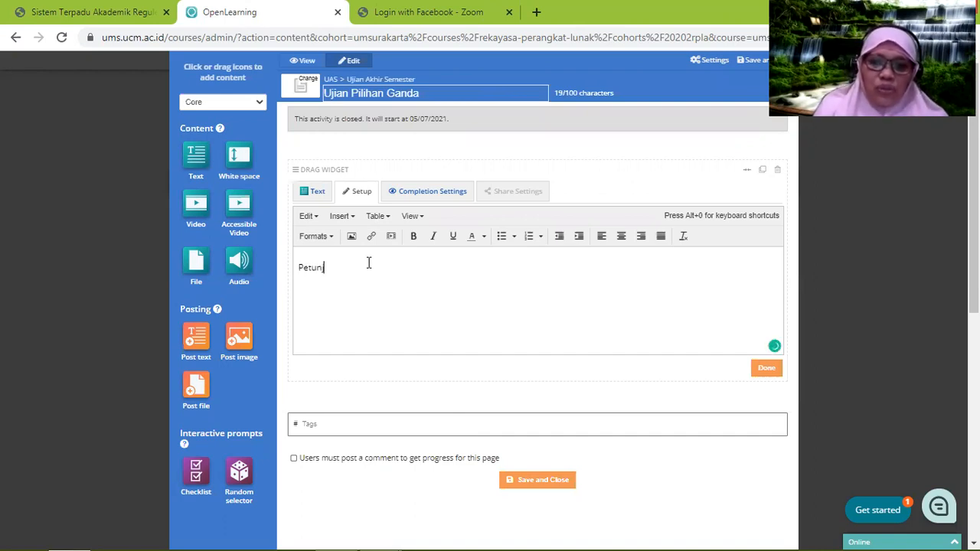
{"action": "type", "text": "juk M"}
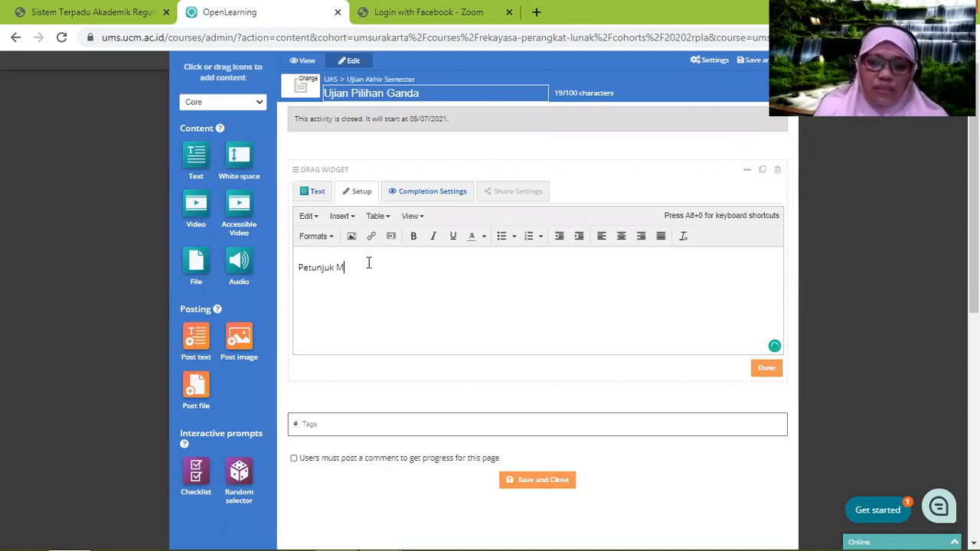
{"action": "type", "text": "engerjakan:"}
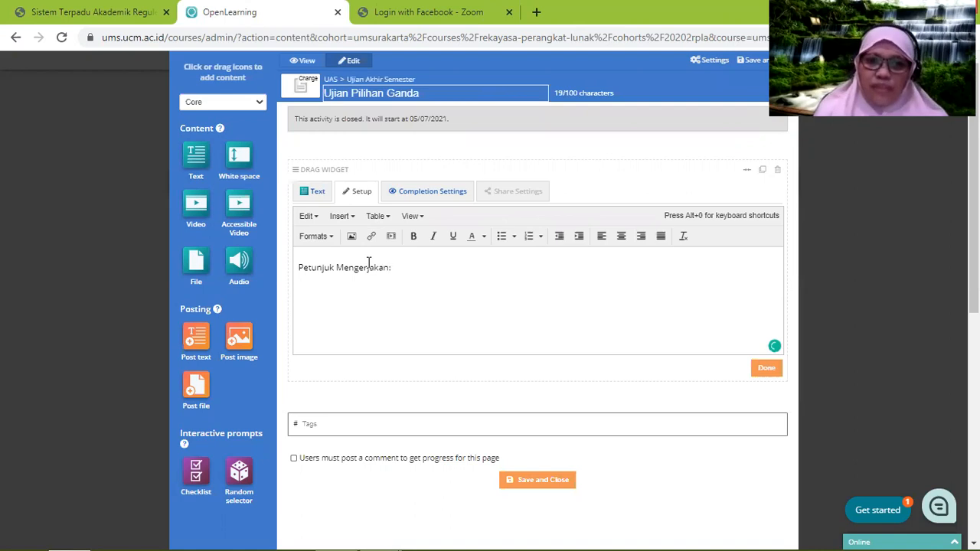
{"action": "key", "text": "Return"}
Step: Add a numbered list with "petunjuk 1" and "petunjuk 2" below the instruction line and finish editing the text widget
{"action": "left_click", "coordinate": [527, 238]}
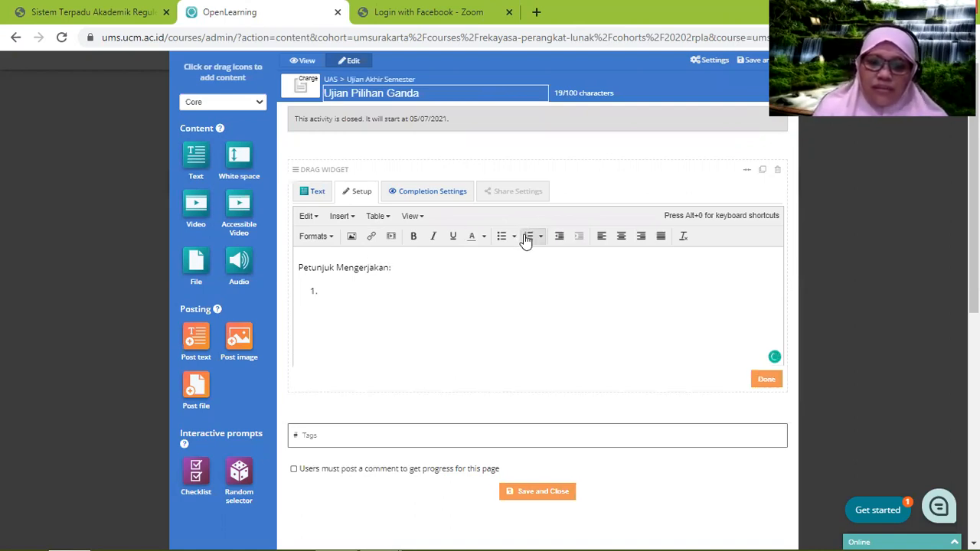
{"action": "type", "text": "petunju"}
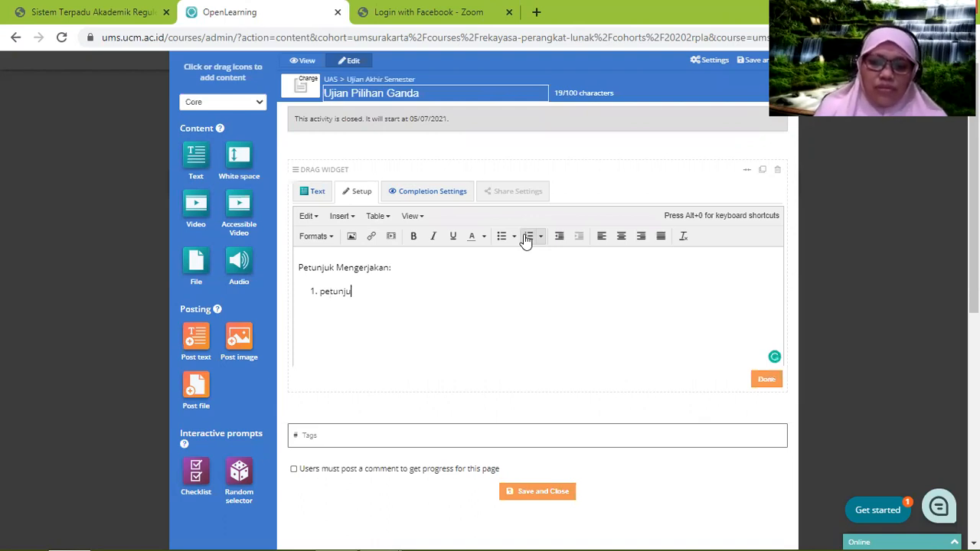
{"action": "type", "text": "k 1"}
{"action": "key", "text": "Return"}
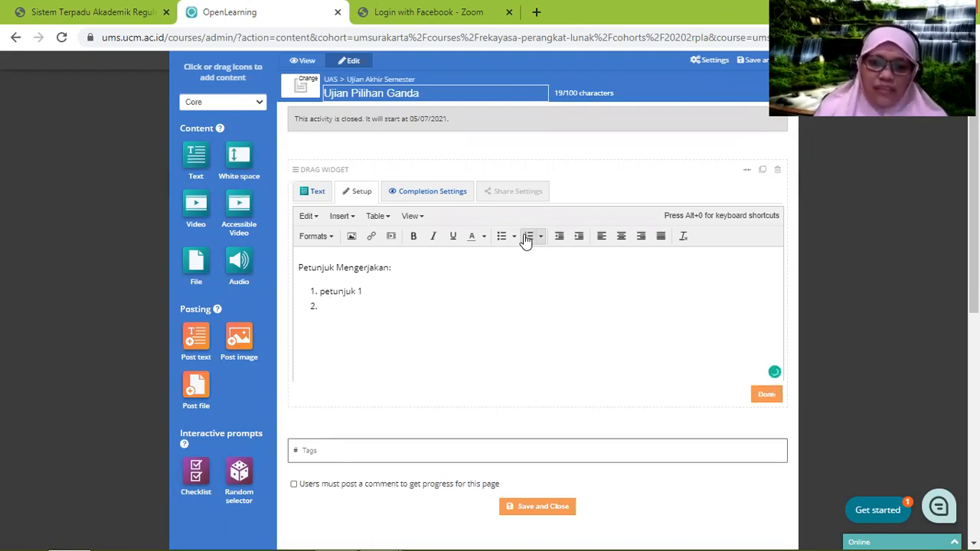
{"action": "type", "text": "petu"}
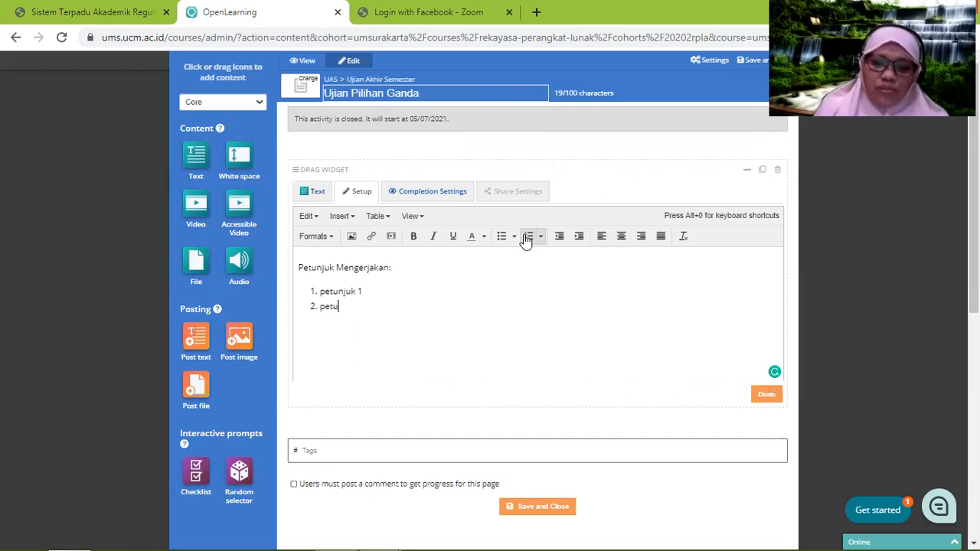
{"action": "type", "text": "njuk 2"}
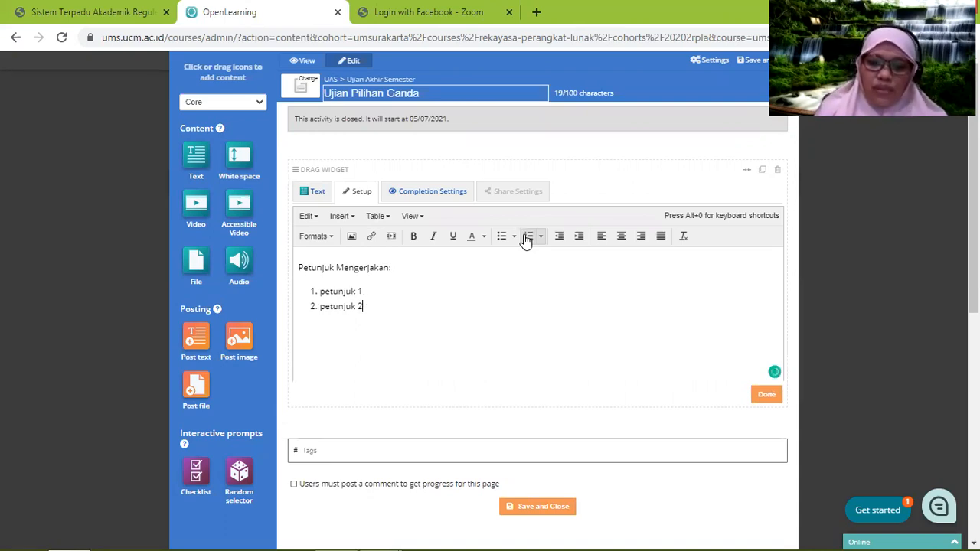
{"action": "key", "text": "Return"}
{"action": "key", "text": "BackSpace"}
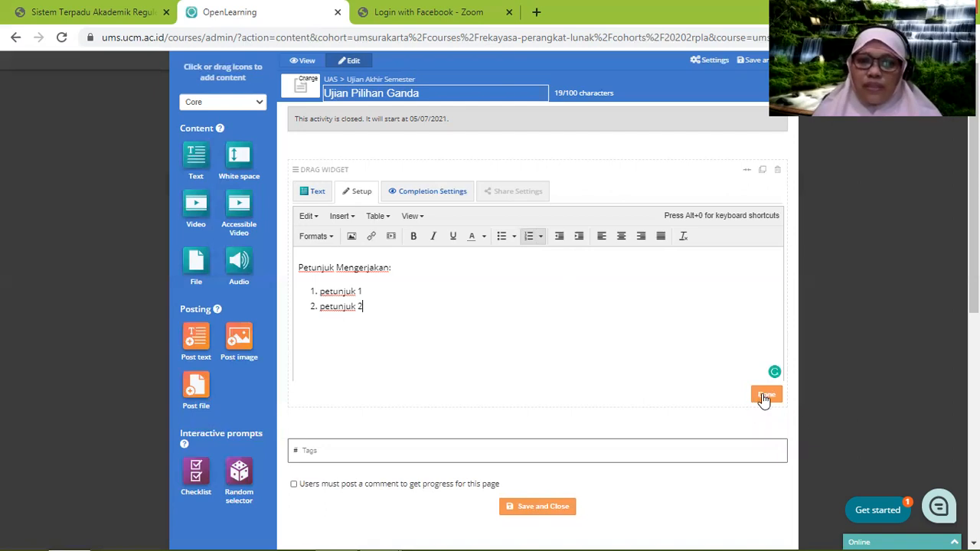
{"action": "left_click", "coordinate": [764, 397]}
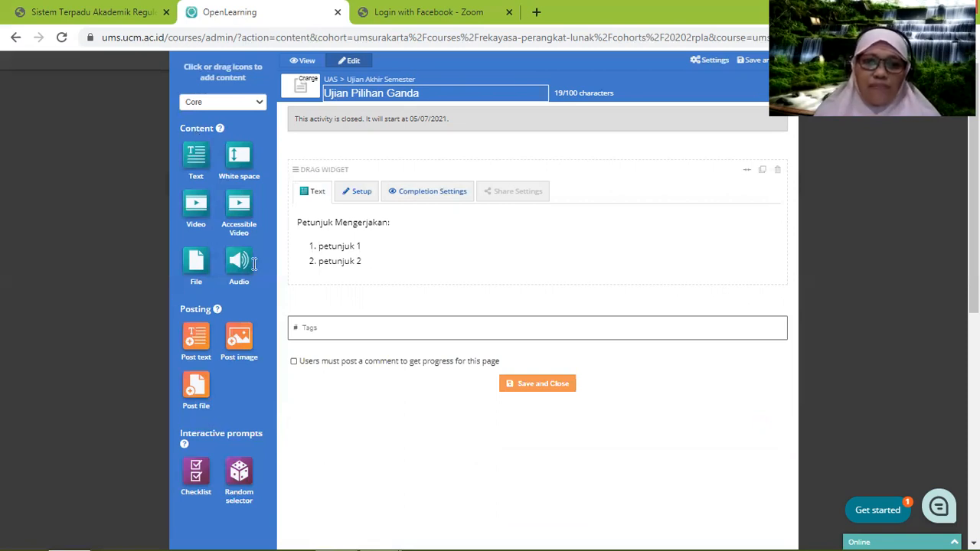
Step: Insert a Multiple choice widget from the Quiz category below the instruction text
{"action": "left_click", "coordinate": [259, 107]}
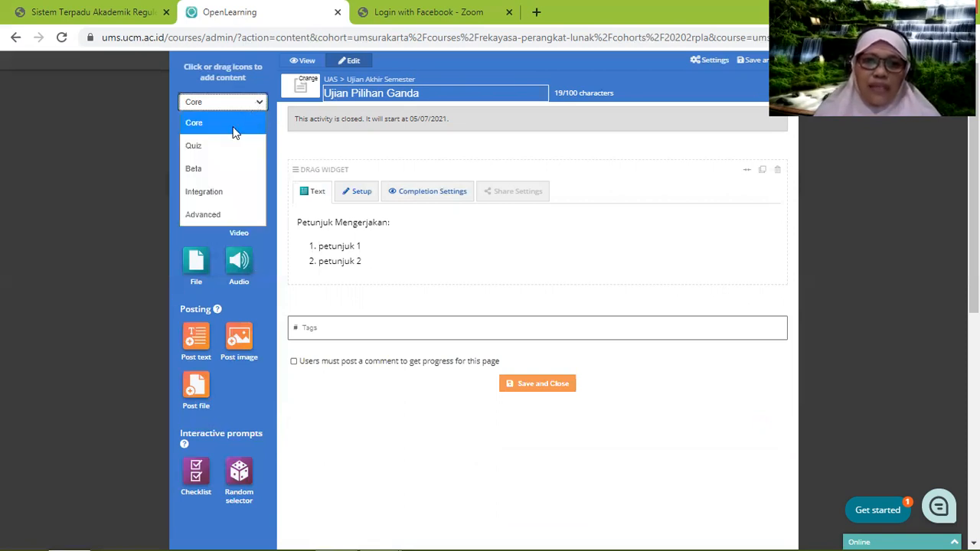
{"action": "left_click", "coordinate": [192, 146]}
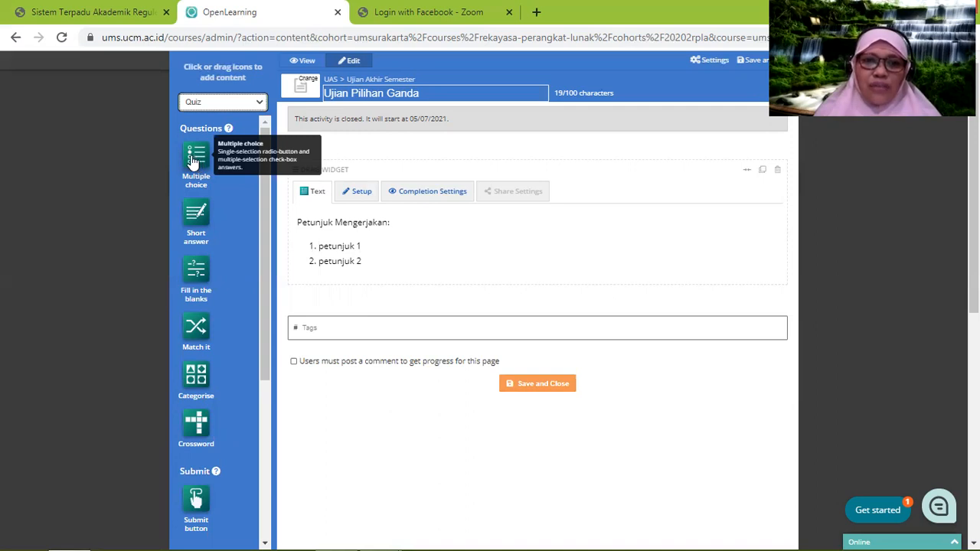
{"action": "left_click_drag", "start_coordinate": [193, 160], "coordinate": [350, 258]}
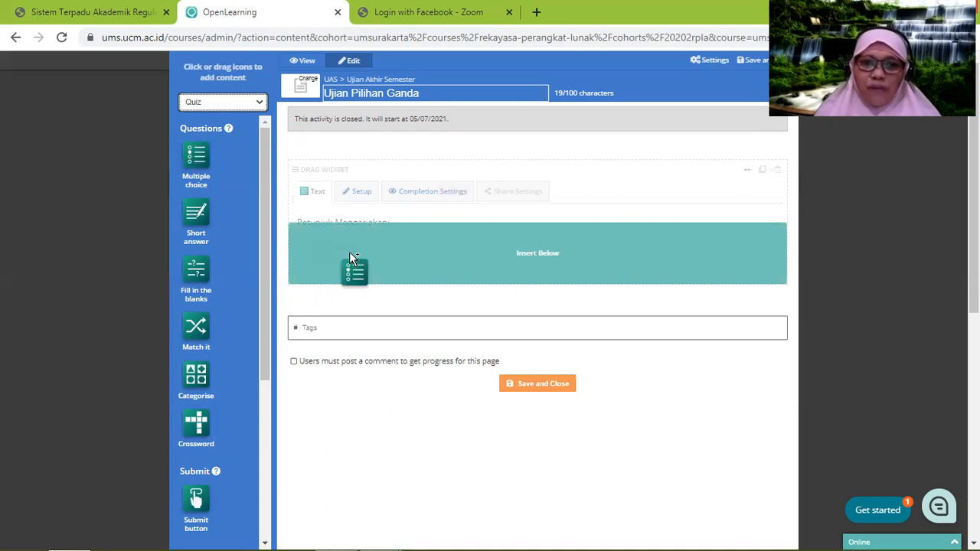
{"action": "left_click_drag", "start_coordinate": [350, 259], "coordinate": [352, 259]}
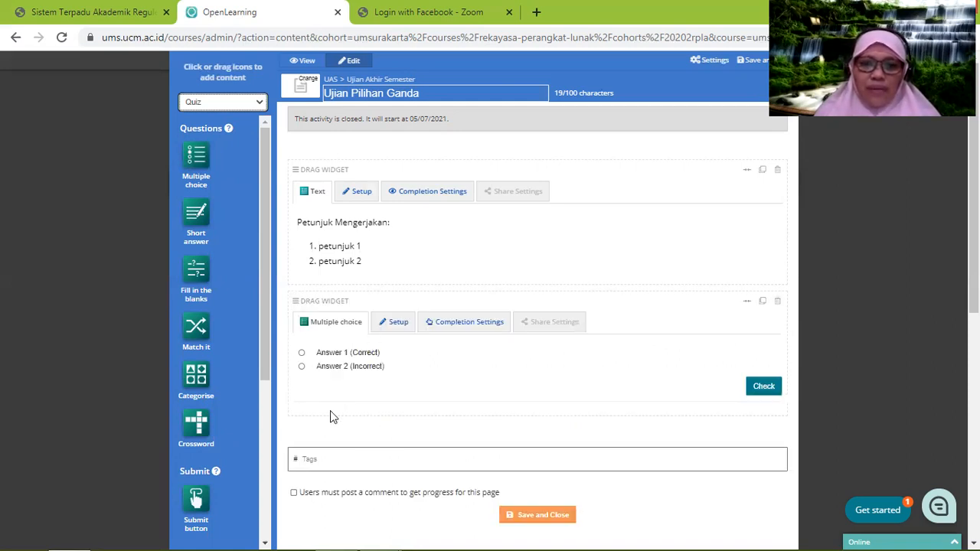
Step: Open the setup of the multiple choice widget and enter the question "1. Pertanyaan kesatu"
{"action": "left_click", "coordinate": [396, 323]}
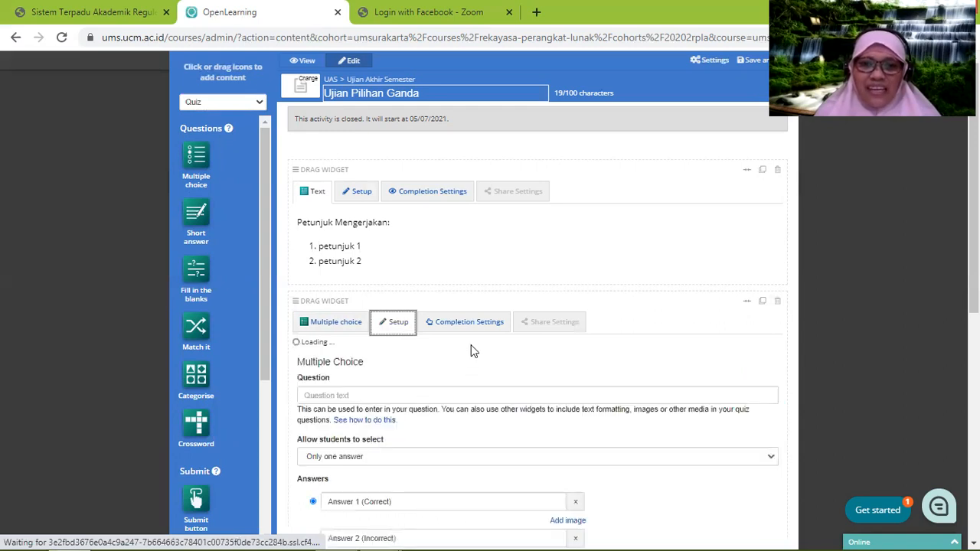
{"action": "scroll", "coordinate": [468, 330], "scroll_direction": "down", "scroll_amount": 2}
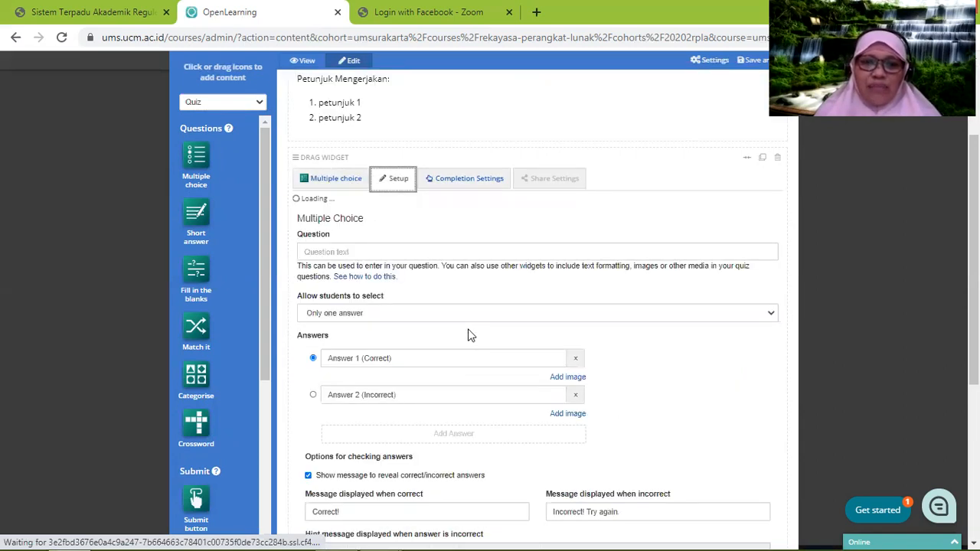
{"action": "scroll", "coordinate": [322, 187], "scroll_direction": "down", "scroll_amount": 1}
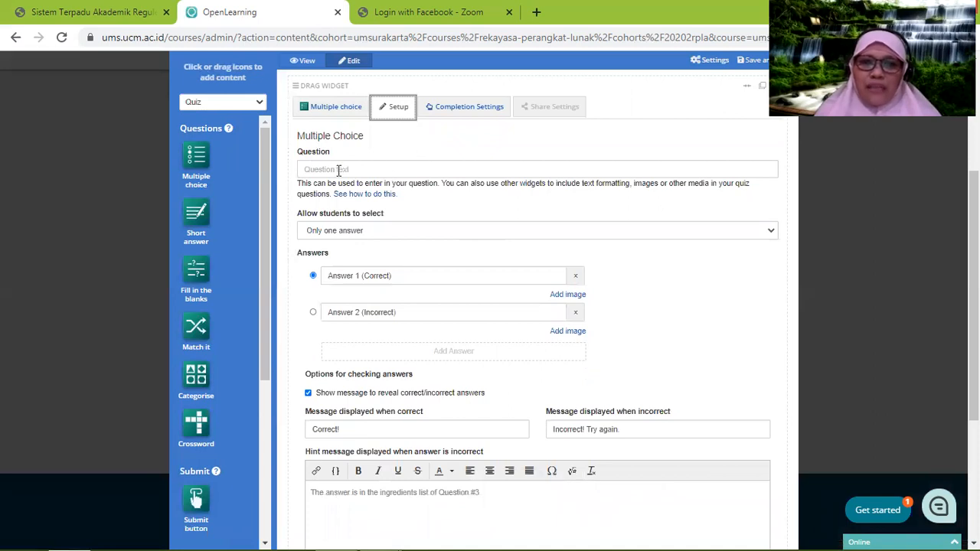
{"action": "left_click", "coordinate": [328, 169]}
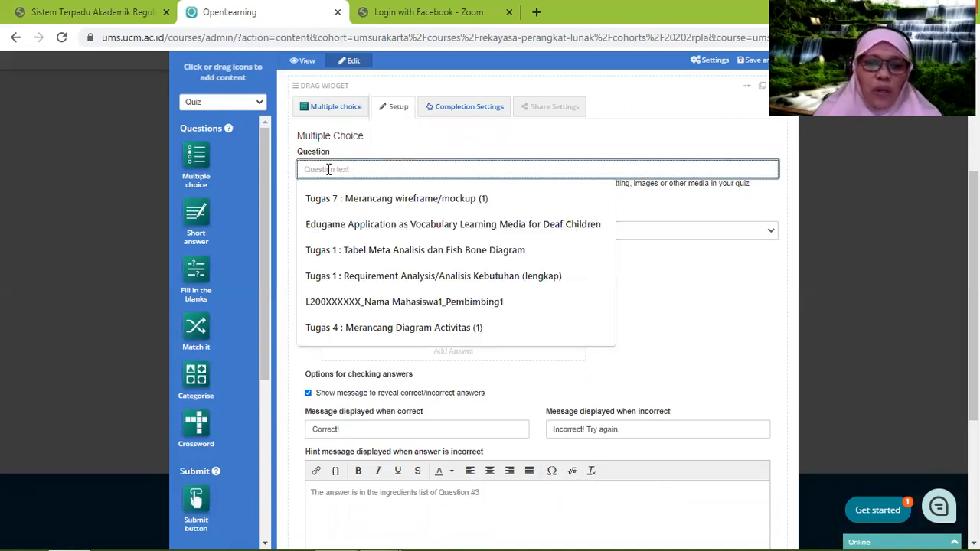
{"action": "type", "text": "1"}
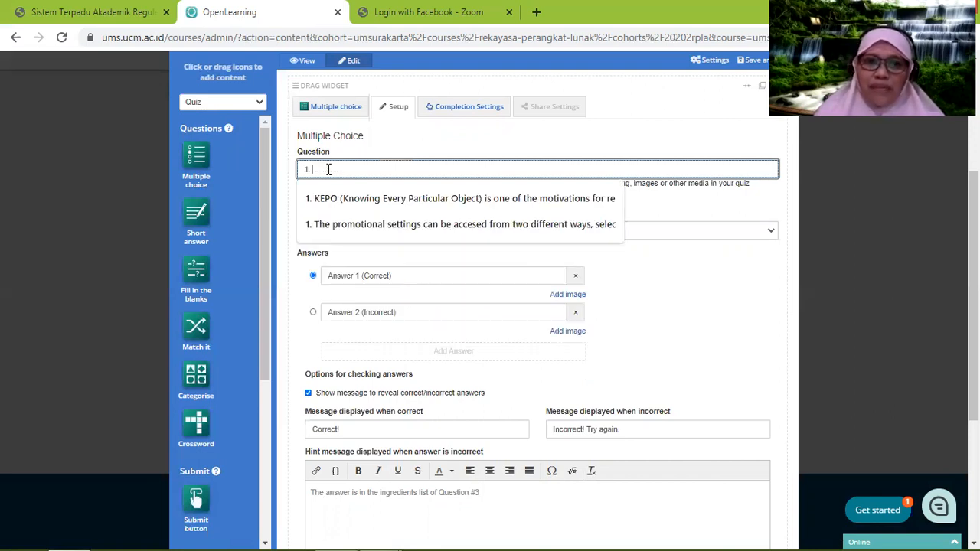
{"action": "type", "text": ". Pe"}
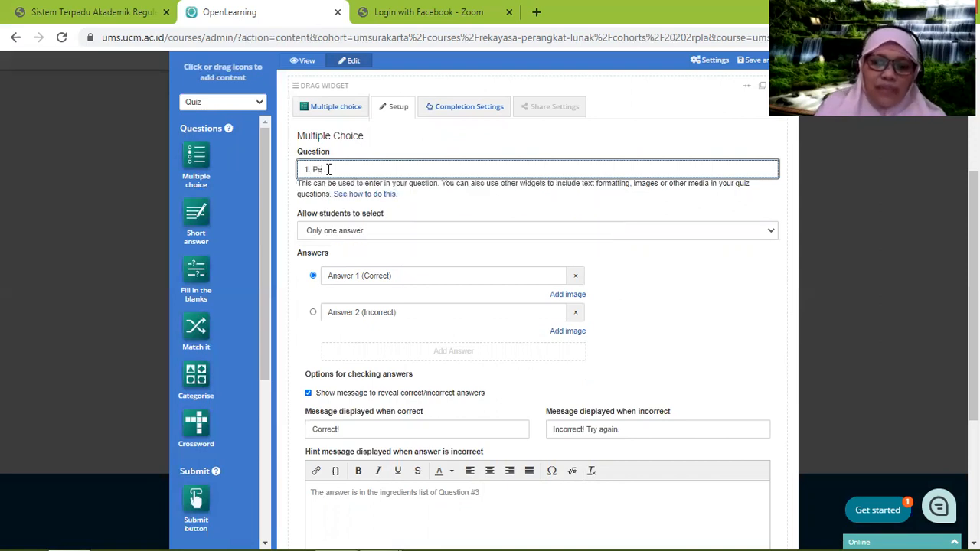
{"action": "type", "text": "rtem"}
{"action": "type", "text": "yaan k"}
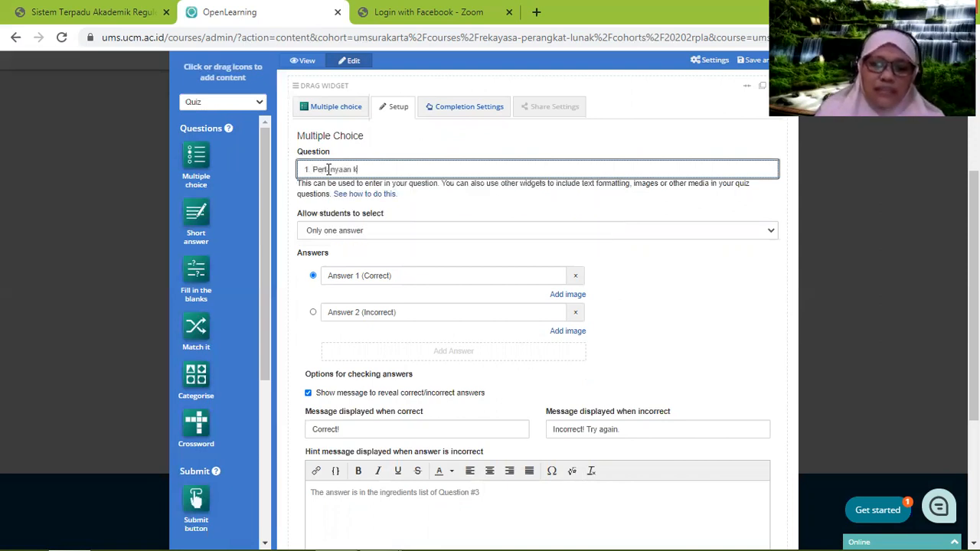
{"action": "type", "text": "esatu"}
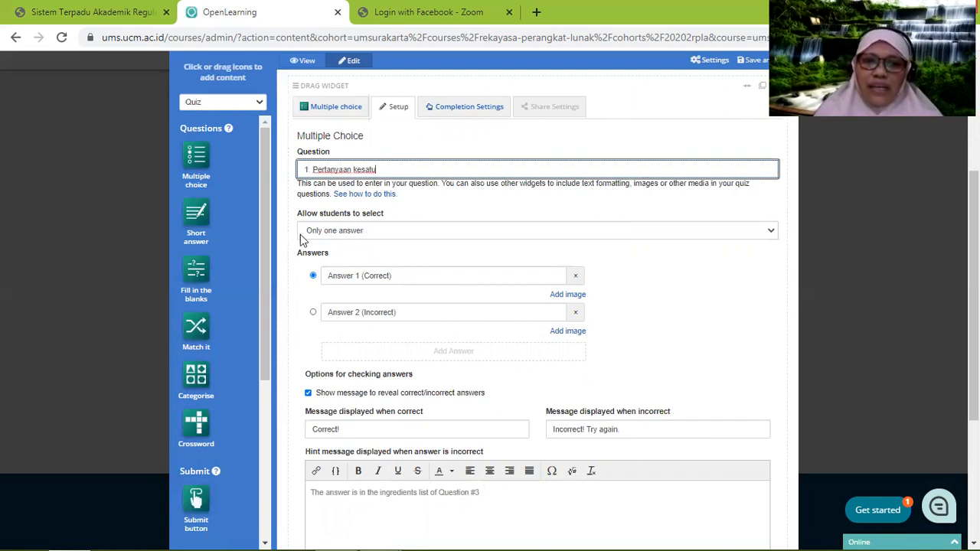
Step: Allow students to select "Only one answer" and add two more answer options to the question
{"action": "left_click", "coordinate": [771, 231]}
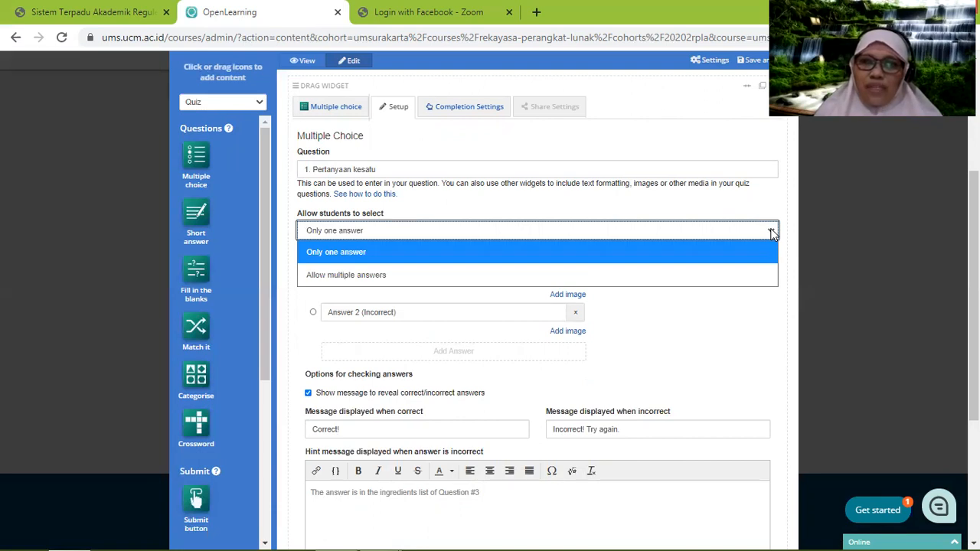
{"action": "left_click", "coordinate": [557, 252]}
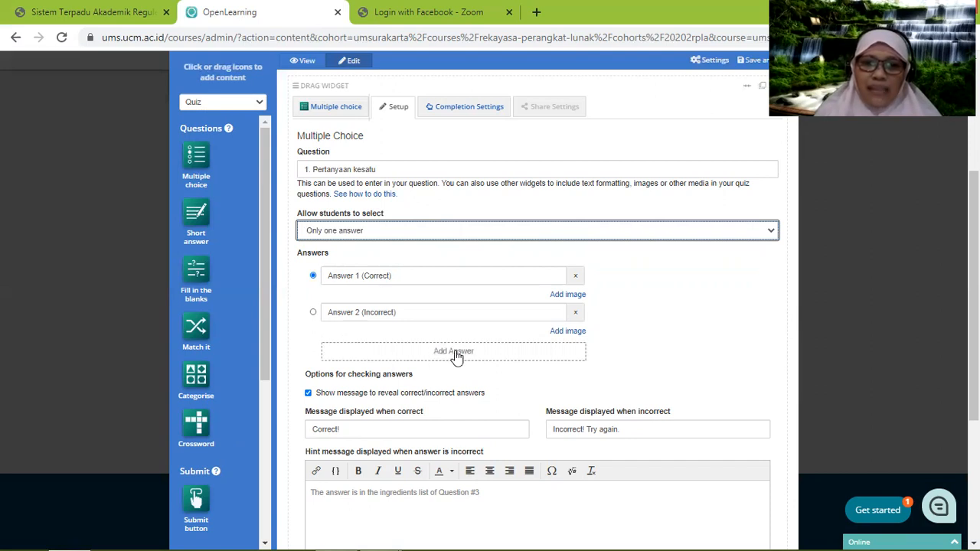
{"action": "left_click", "coordinate": [381, 349]}
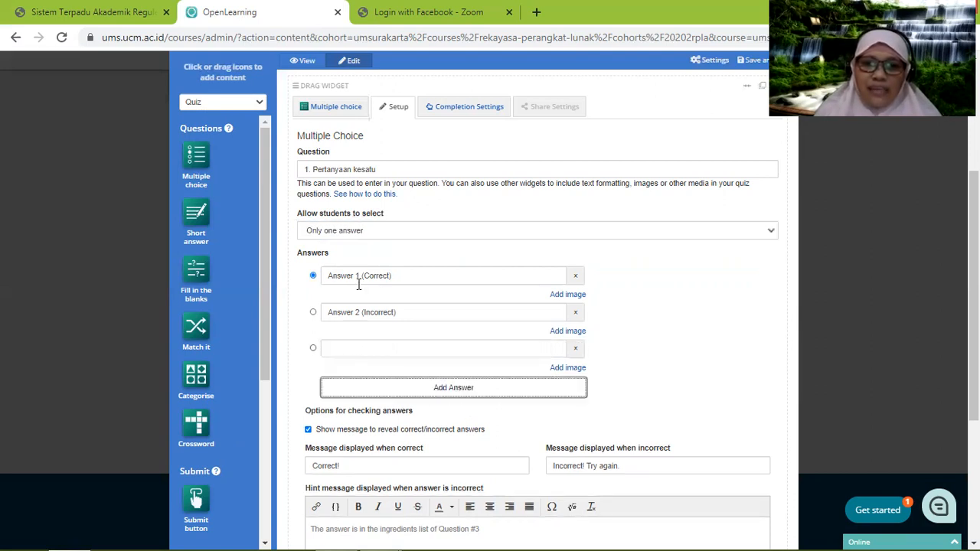
{"action": "left_click", "coordinate": [445, 389]}
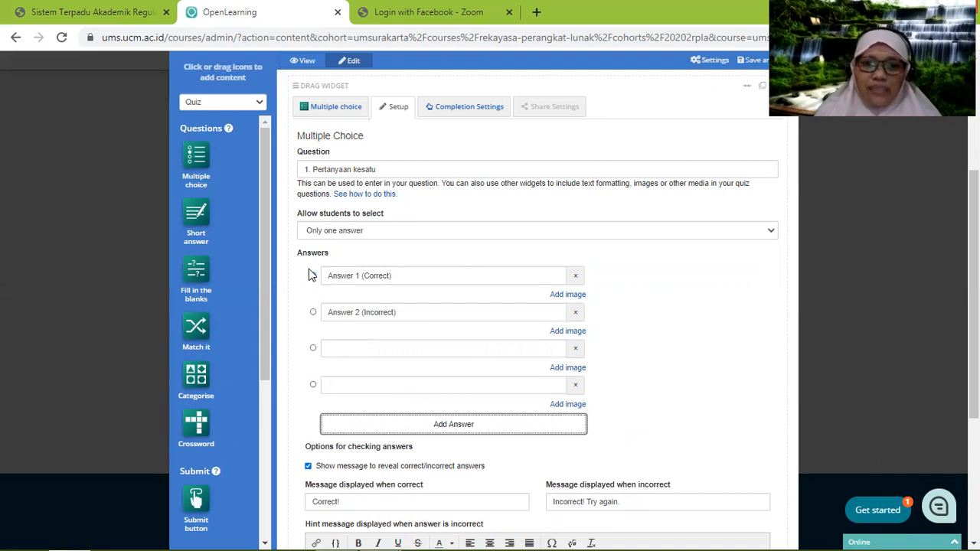
Step: Try marking the third, second and first answer in turn as the correct one
{"action": "left_click", "coordinate": [313, 348]}
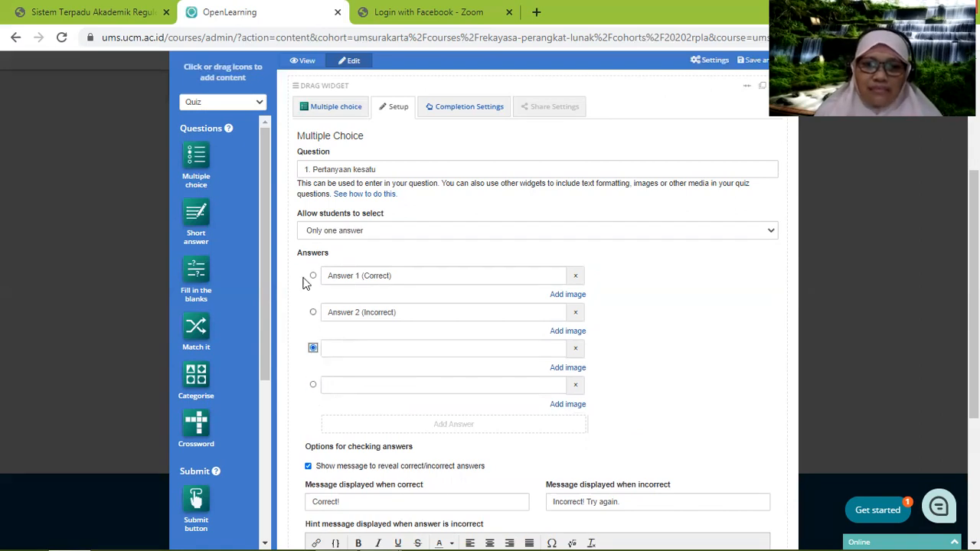
{"action": "left_click", "coordinate": [313, 311]}
{"action": "left_click", "coordinate": [312, 275]}
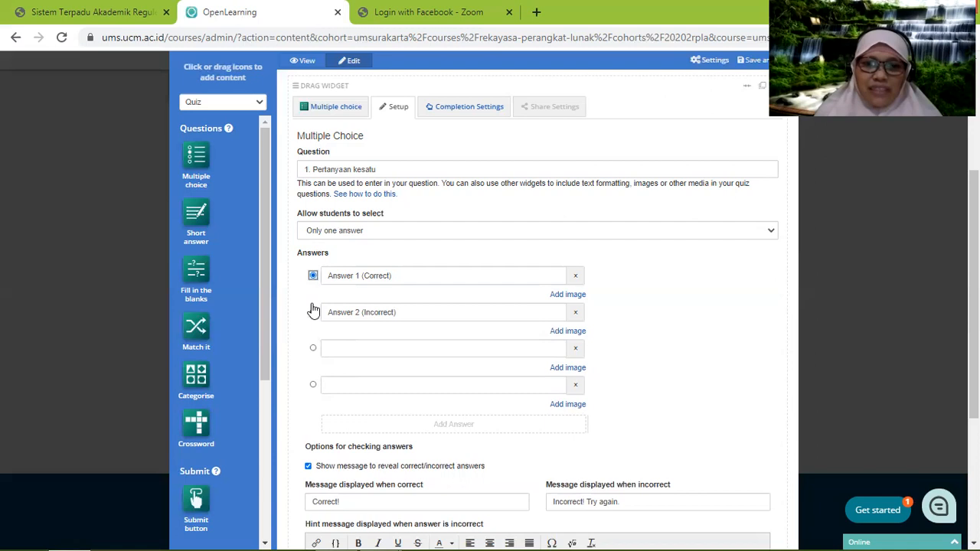
Step: Replace the default text of the first two answers with "jawaban 1" and "jawaban 2"
{"action": "left_click", "coordinate": [398, 274]}
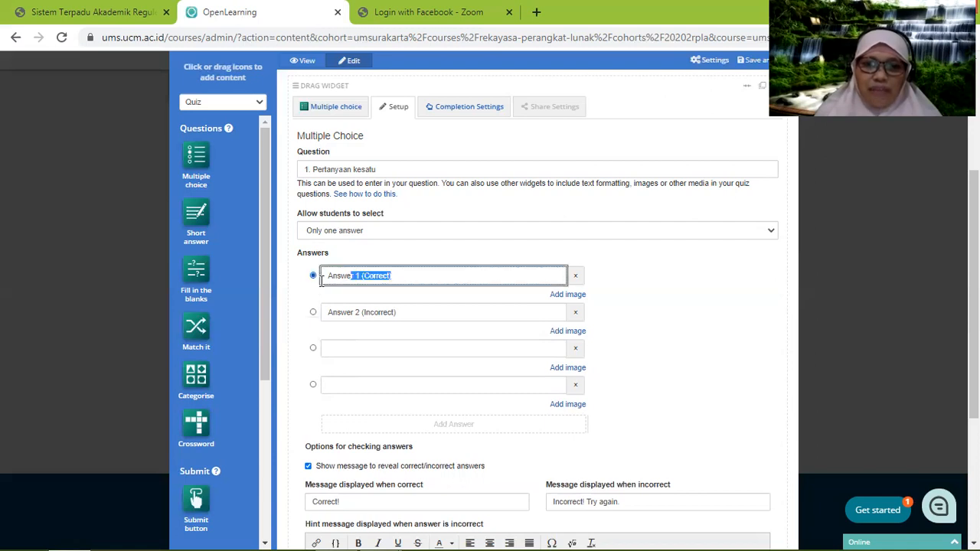
{"action": "key", "text": "BackSpace"}
{"action": "type", "text": "jawaban 1"}
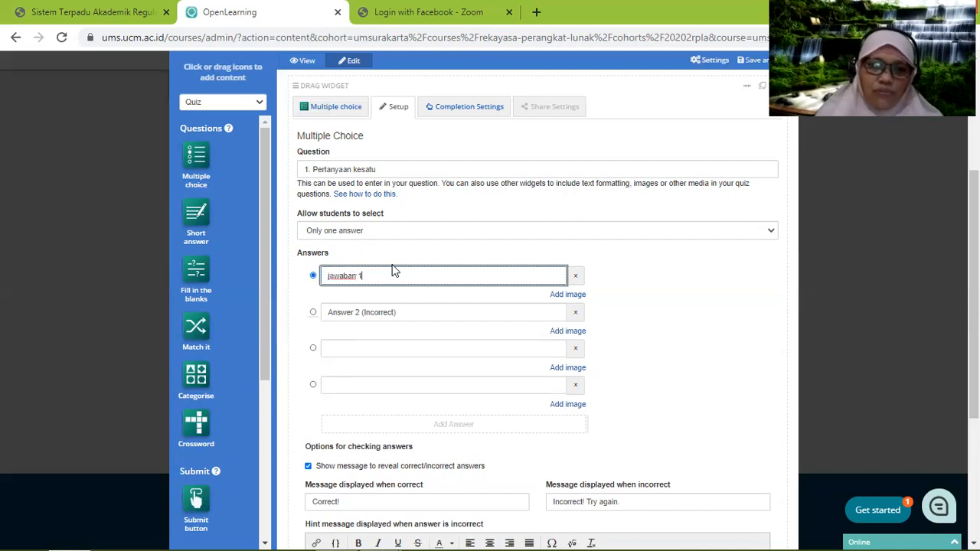
{"action": "left_click", "coordinate": [337, 317]}
{"action": "left_click_drag", "start_coordinate": [319, 316], "coordinate": [319, 316]}
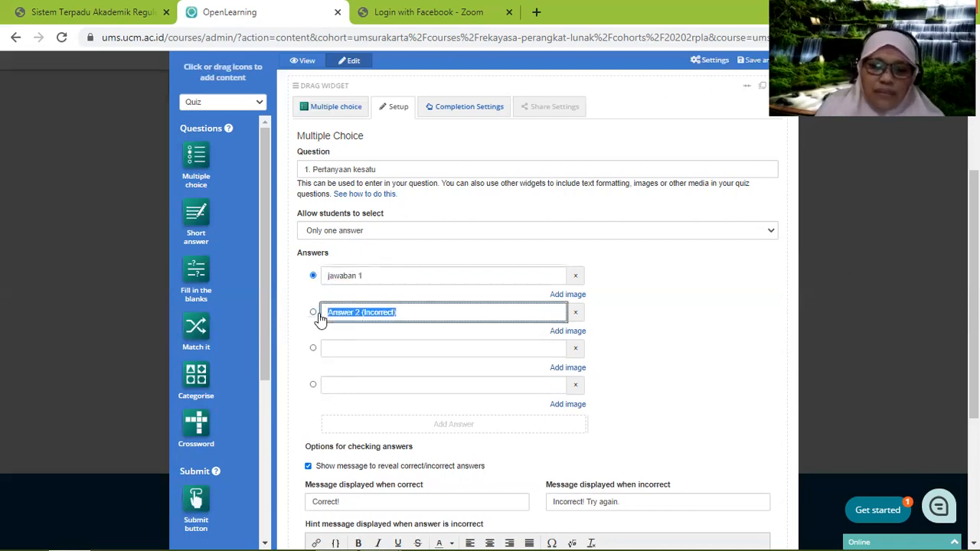
{"action": "type", "text": "jawaban 2"}
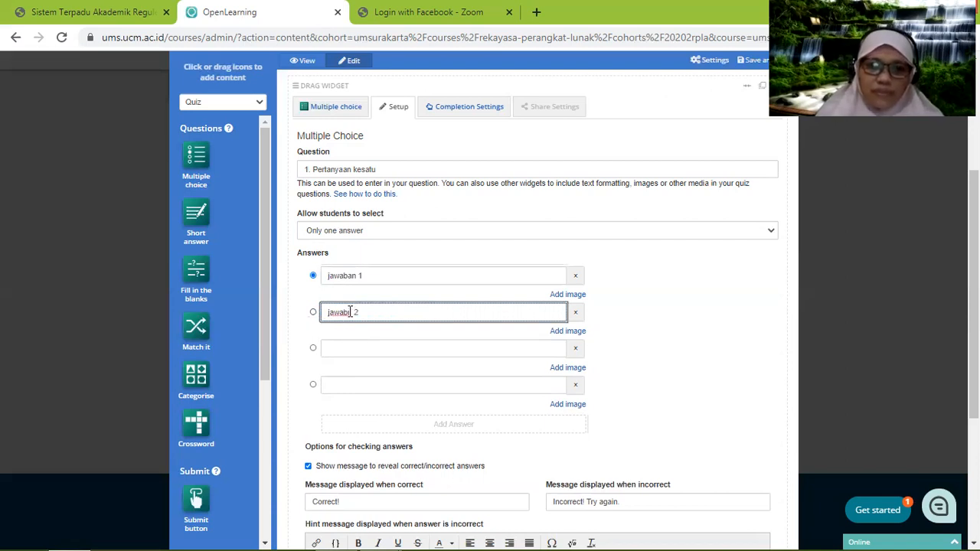
Step: Fill the two empty answers with "jawaban 3" and "jawaban 4" and mark "jawaban 3" as the correct answer
{"action": "left_click", "coordinate": [356, 347]}
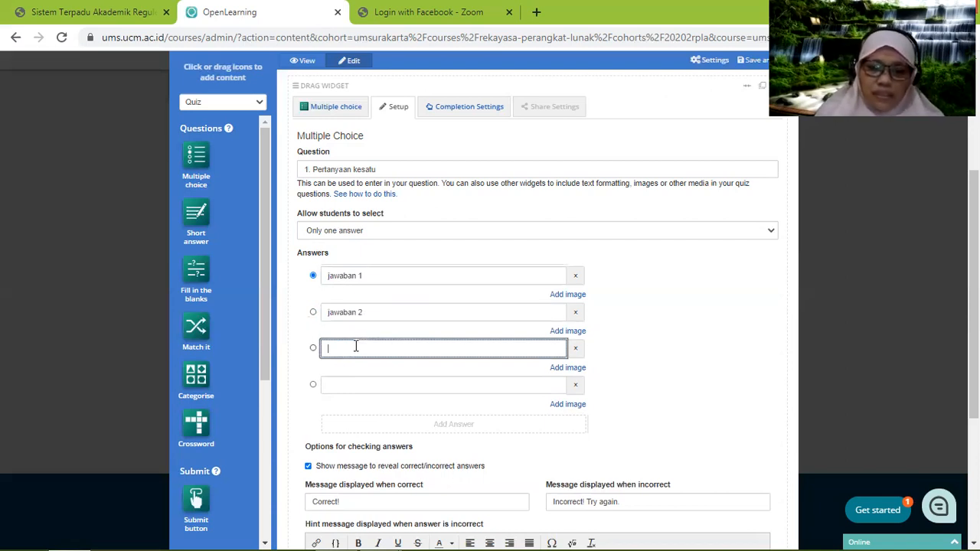
{"action": "type", "text": "jawab"}
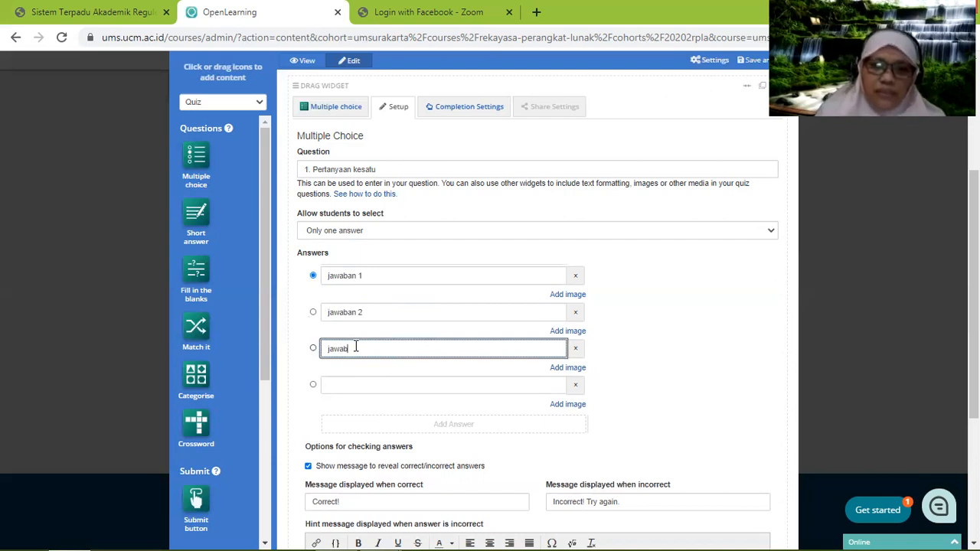
{"action": "type", "text": " 3"}
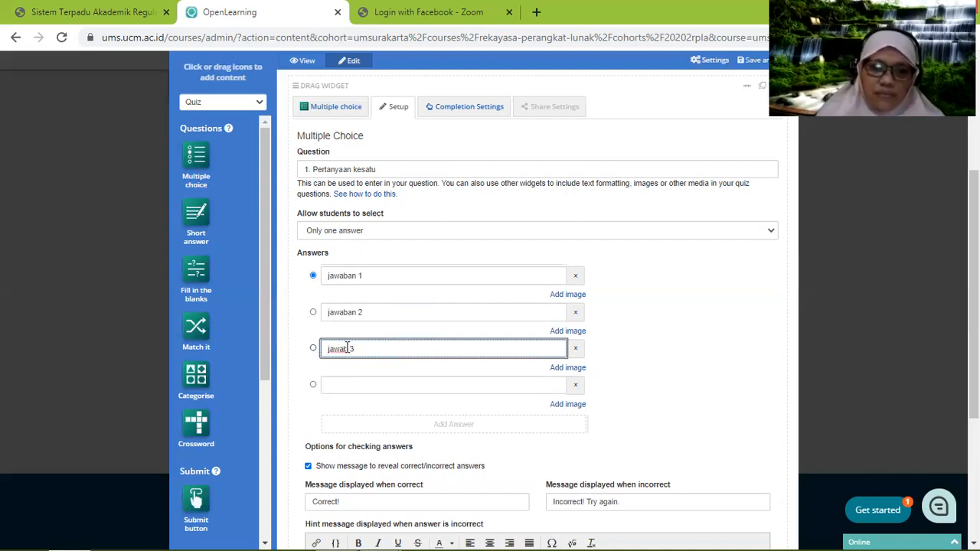
{"action": "type", "text": "an"}
{"action": "left_click", "coordinate": [332, 386]}
{"action": "type", "text": "jawa"}
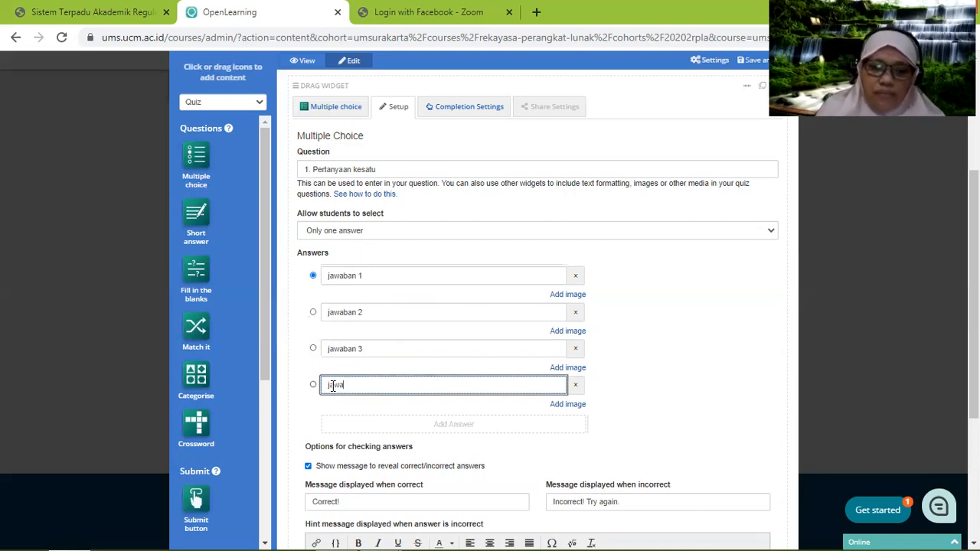
{"action": "type", "text": "ban 4"}
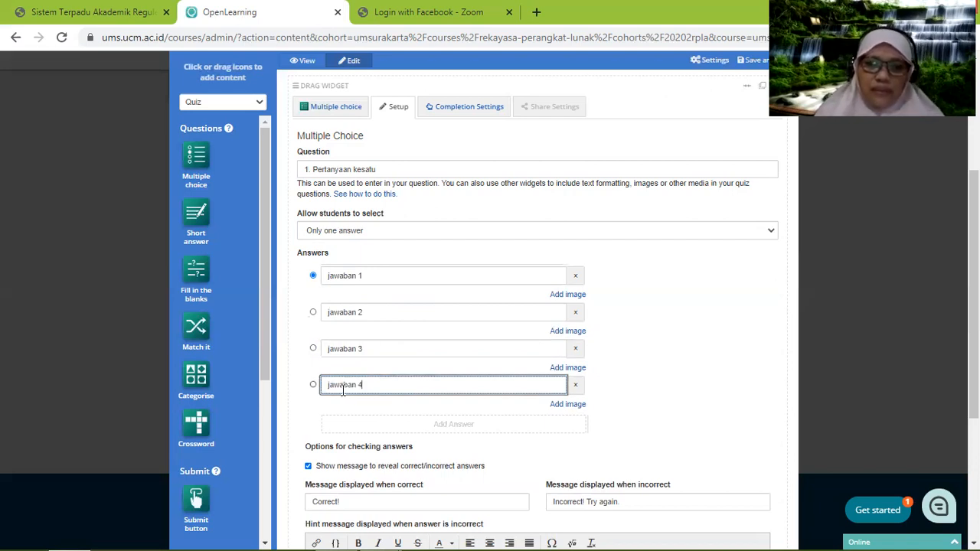
{"action": "left_click", "coordinate": [314, 350]}
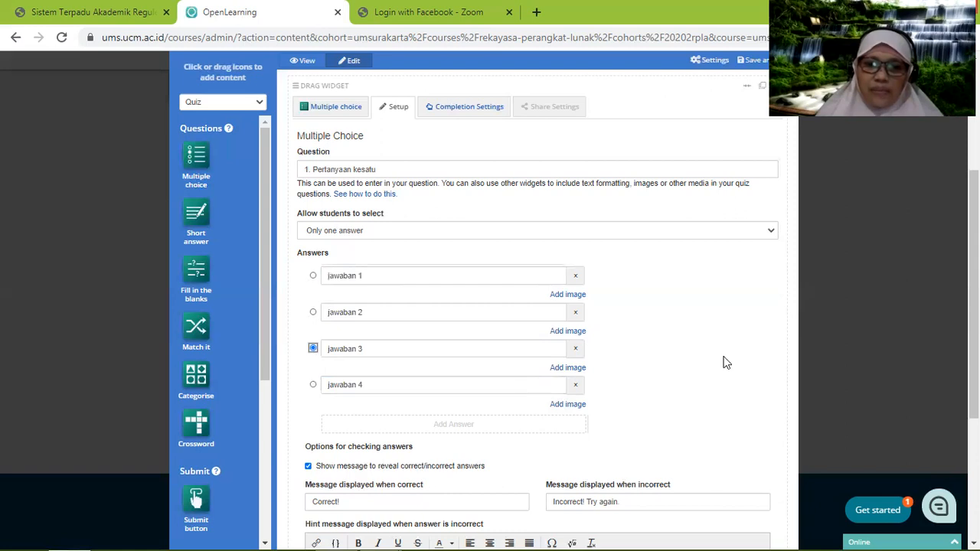
Step: Turn off "Show message to reveal correct/incorrect answers" and finish the setup of the first question
{"action": "scroll", "coordinate": [727, 358], "scroll_direction": "down", "scroll_amount": 1}
{"action": "scroll", "coordinate": [717, 330], "scroll_direction": "down", "scroll_amount": 2}
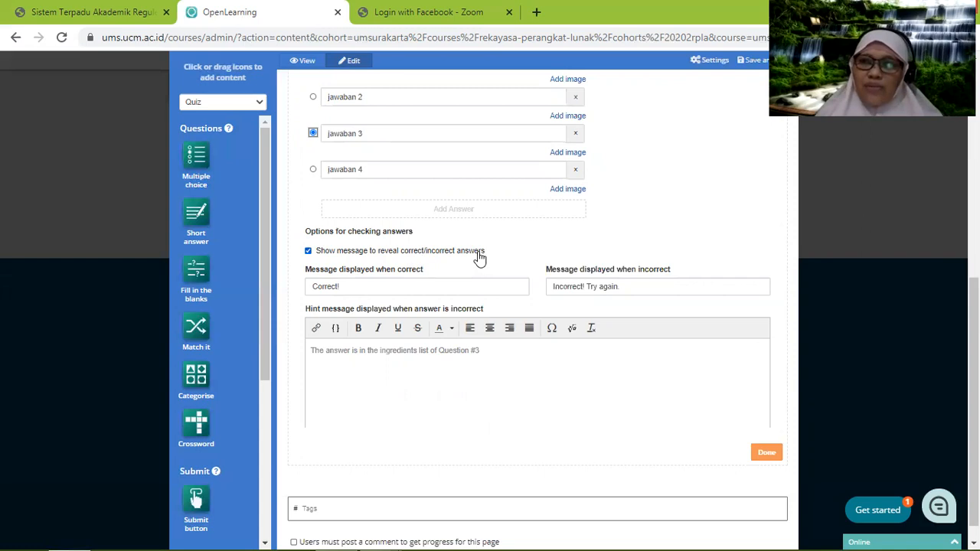
{"action": "left_click", "coordinate": [308, 252]}
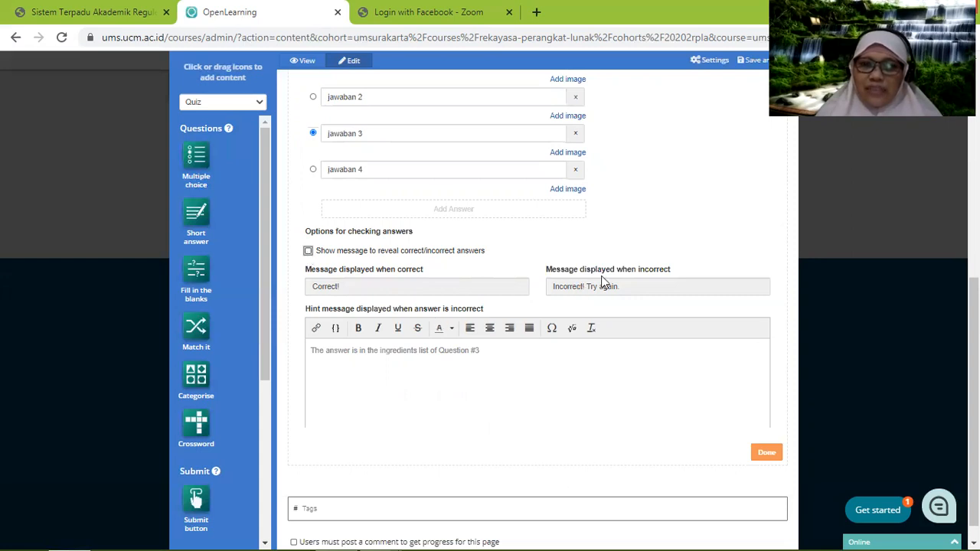
{"action": "scroll", "coordinate": [759, 431], "scroll_direction": "down", "scroll_amount": 1}
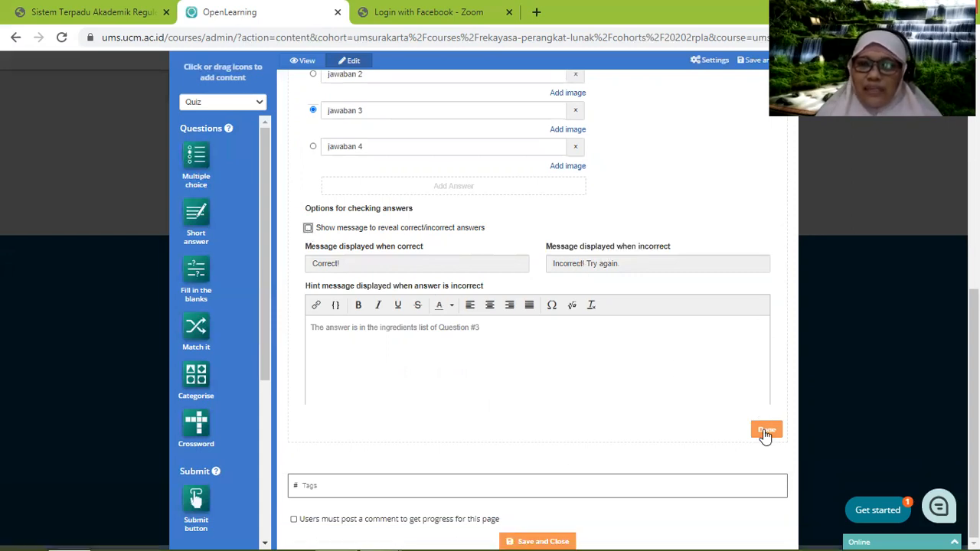
{"action": "left_click", "coordinate": [766, 431]}
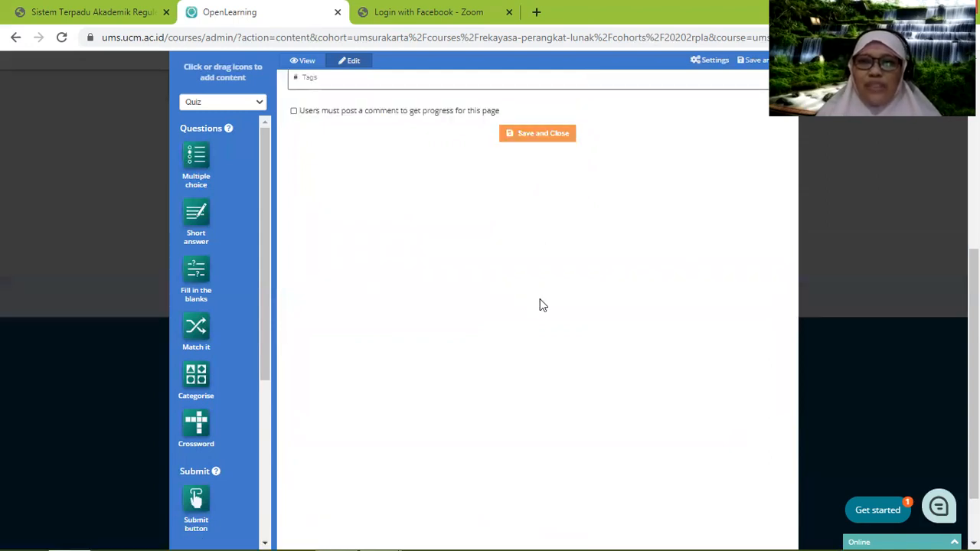
Step: Insert two more Multiple choice widgets below the first question
{"action": "scroll", "coordinate": [304, 262], "scroll_direction": "up", "scroll_amount": 2}
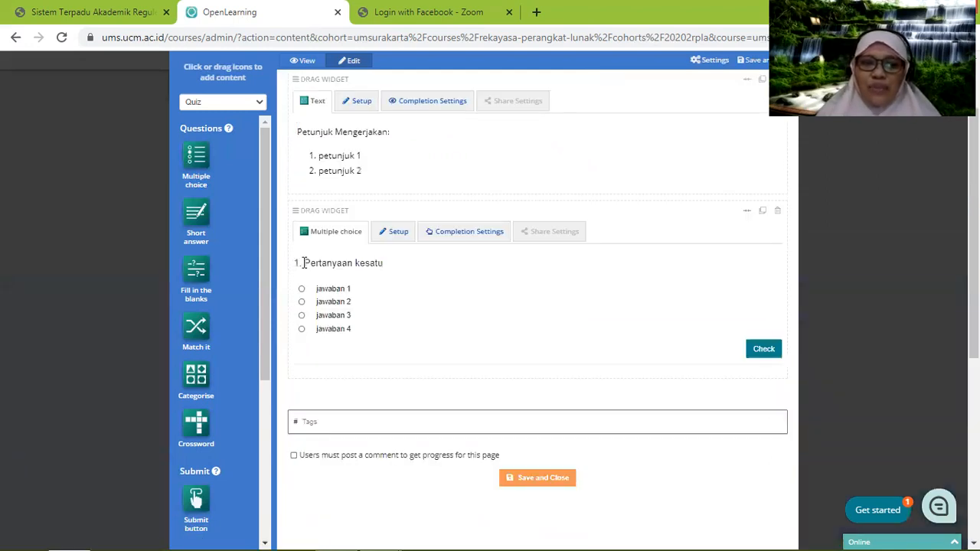
{"action": "left_click", "coordinate": [198, 161]}
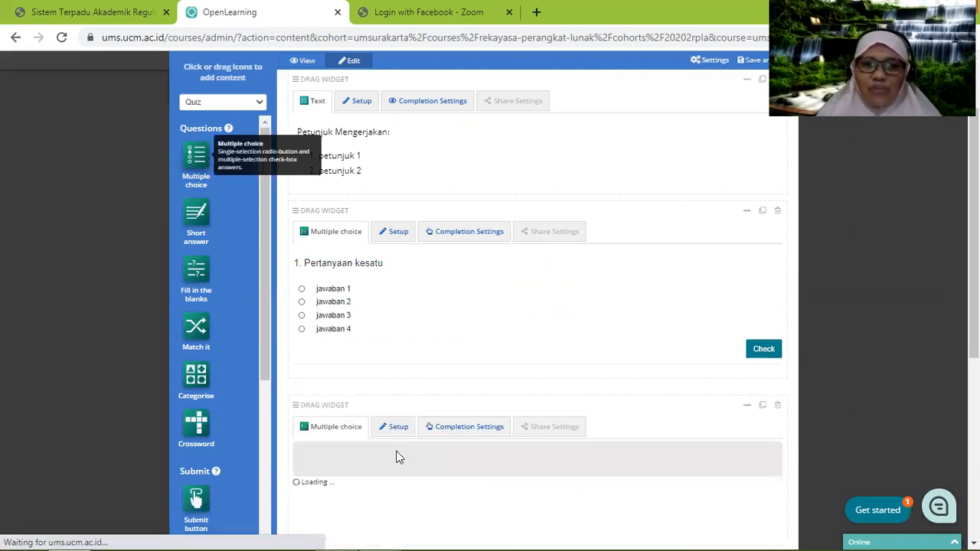
{"action": "scroll", "coordinate": [239, 185], "scroll_direction": "down", "scroll_amount": 2}
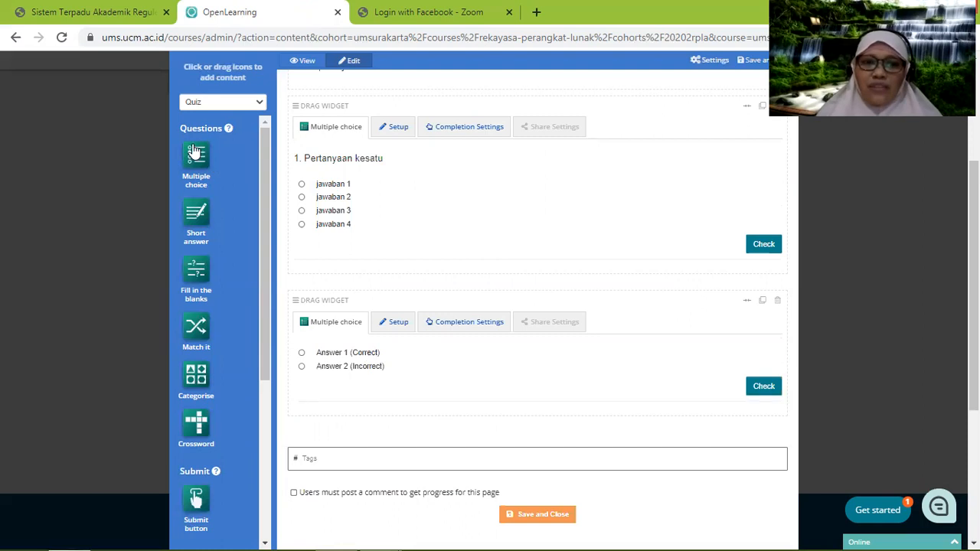
{"action": "left_click_drag", "start_coordinate": [264, 270], "coordinate": [357, 421]}
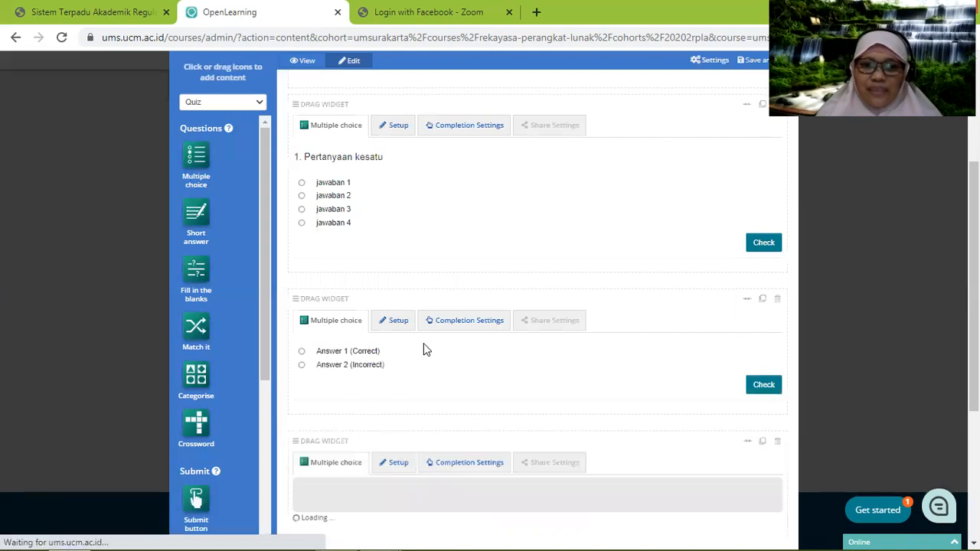
Step: Open the setup of the second multiple choice widget and enter the question text "2. pertanyaan 2"
{"action": "scroll", "coordinate": [398, 291], "scroll_direction": "down", "scroll_amount": 2}
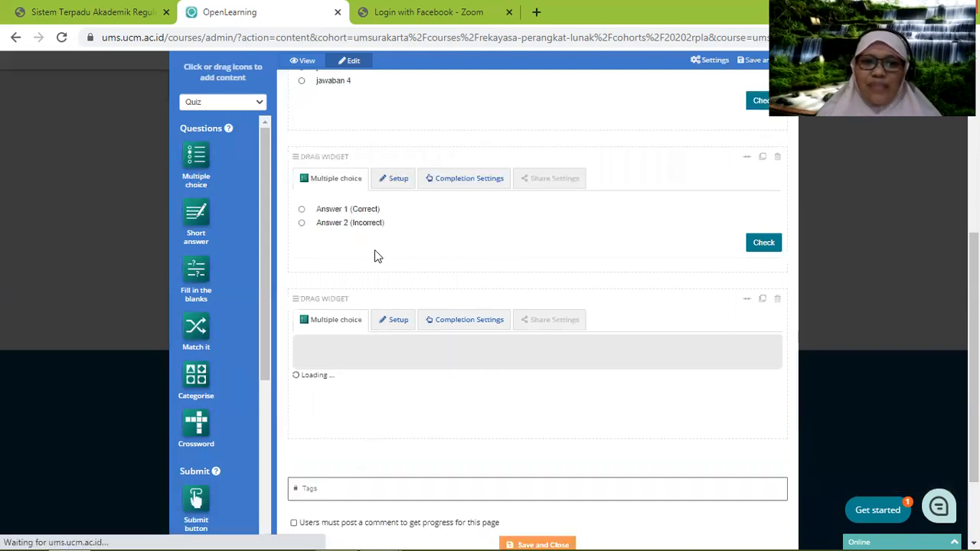
{"action": "left_click", "coordinate": [399, 178]}
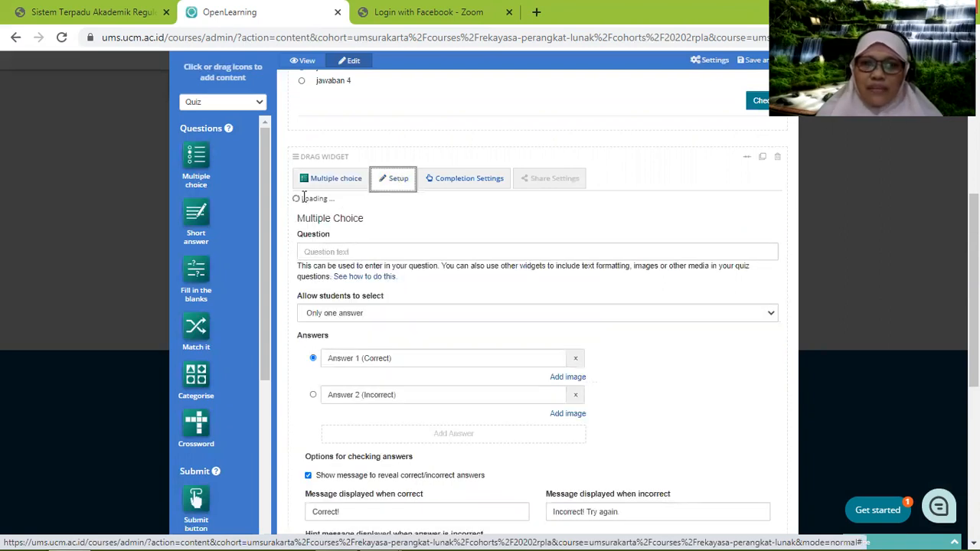
{"action": "left_click", "coordinate": [338, 241]}
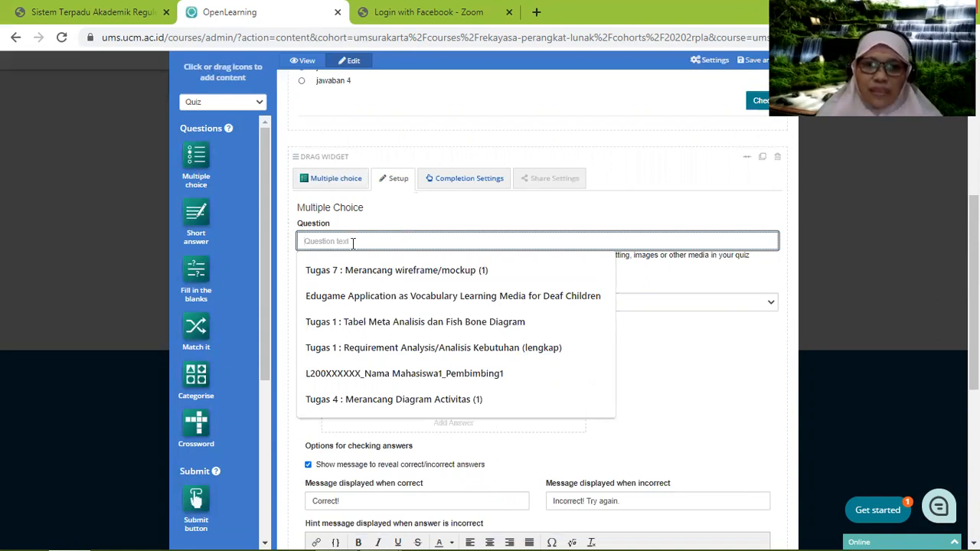
{"action": "type", "text": "2"}
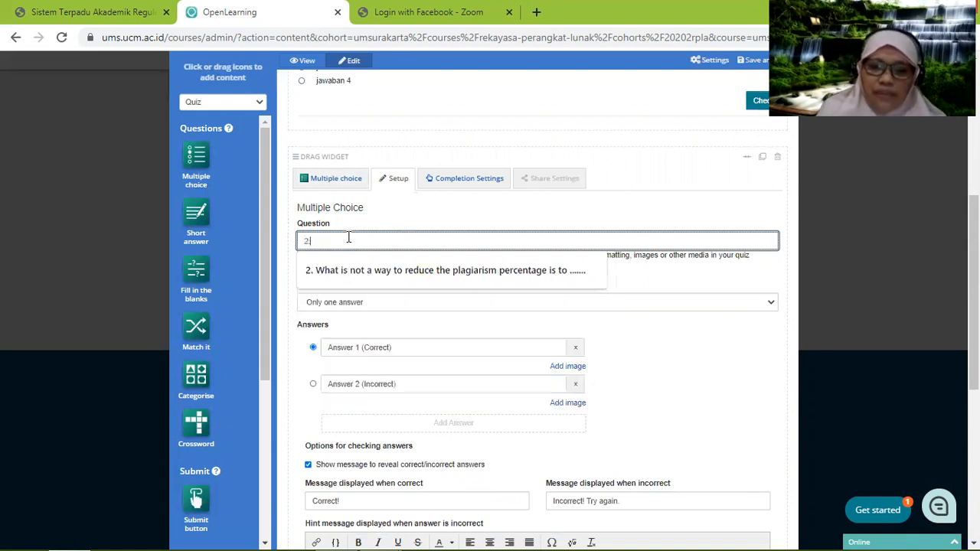
{"action": "type", "text": ". pertanya"}
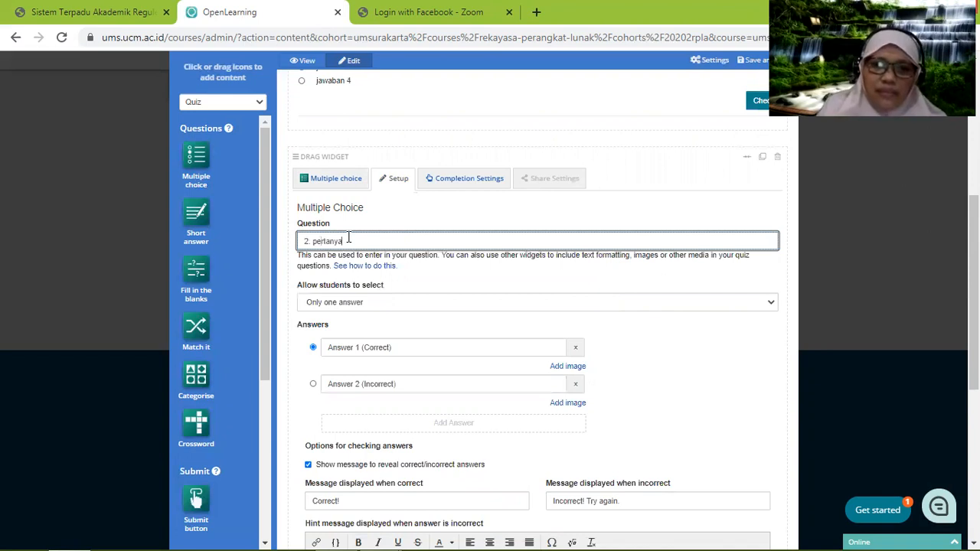
{"action": "type", "text": "an 2"}
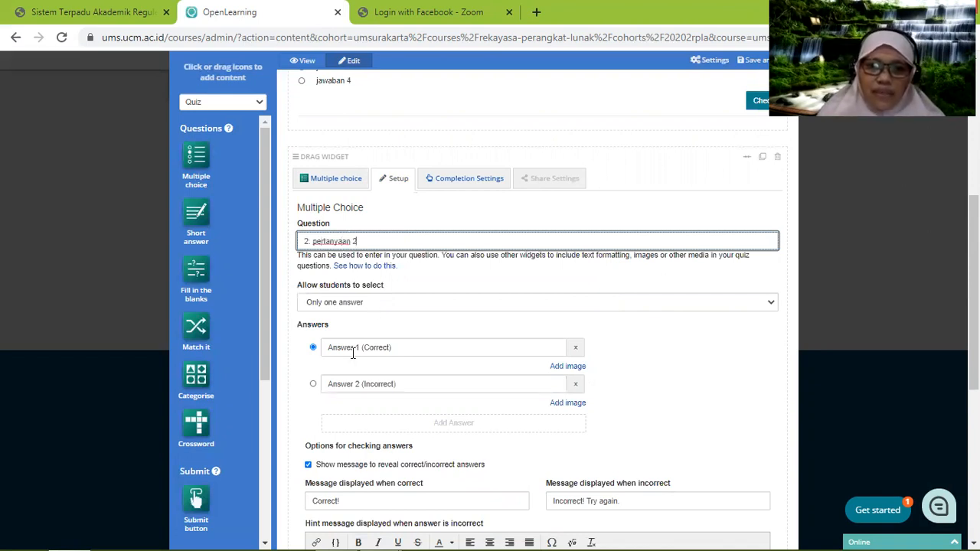
Step: Add two empty answers to the second question and replace the first two answers' text with "jawaban 1" and "jawaban 2"
{"action": "left_click", "coordinate": [437, 422]}
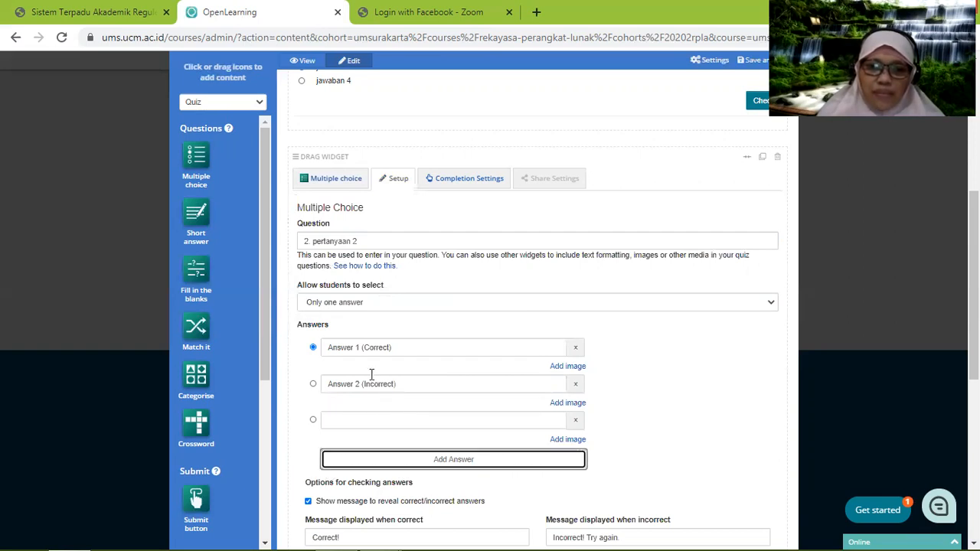
{"action": "left_click", "coordinate": [402, 347]}
{"action": "triple_click", "coordinate": [366, 351]}
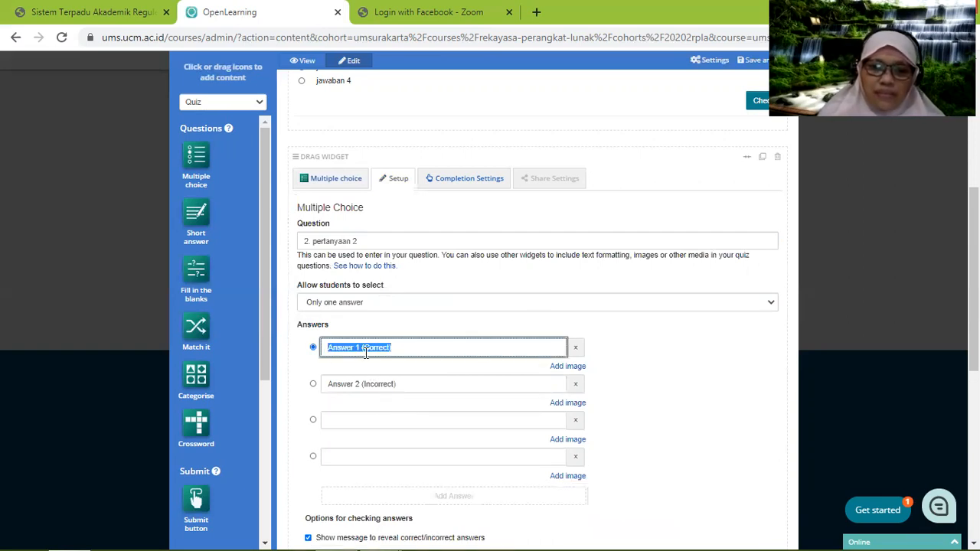
{"action": "type", "text": "j"}
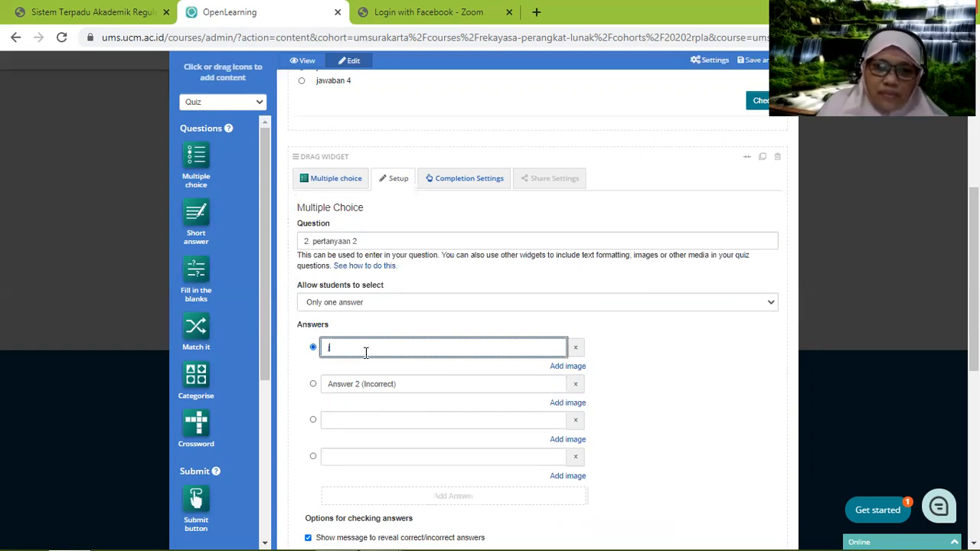
{"action": "type", "text": "awaban 1"}
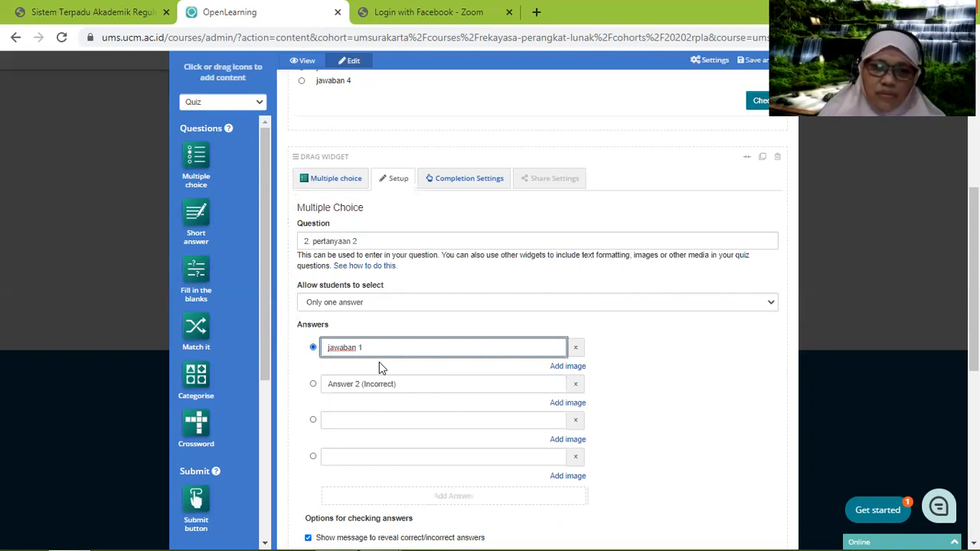
{"action": "key", "text": "Tab"}
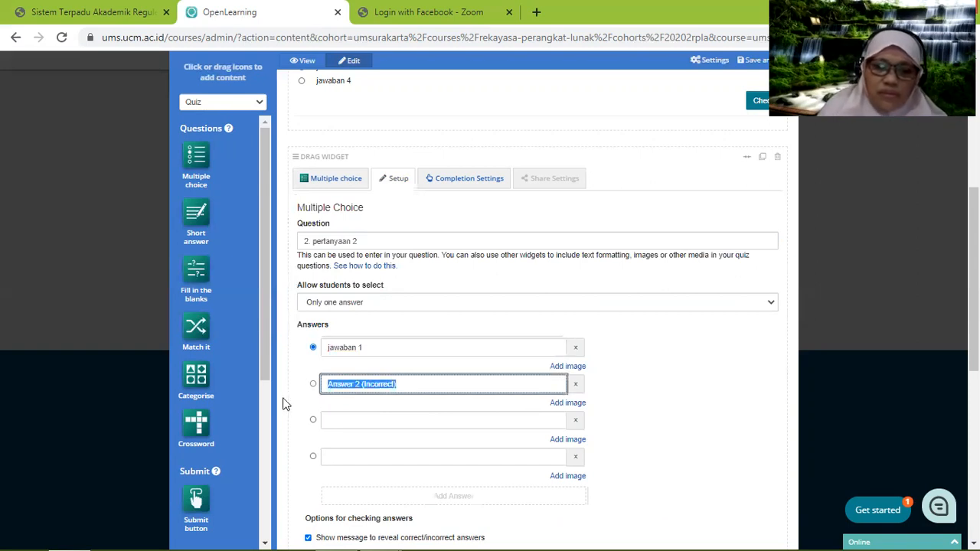
{"action": "type", "text": "jawaba"}
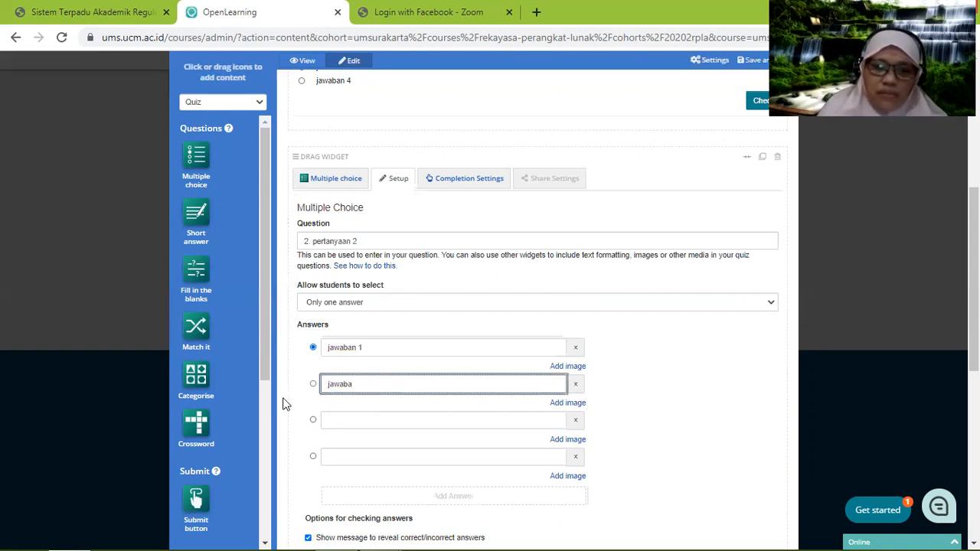
{"action": "type", "text": "b"}
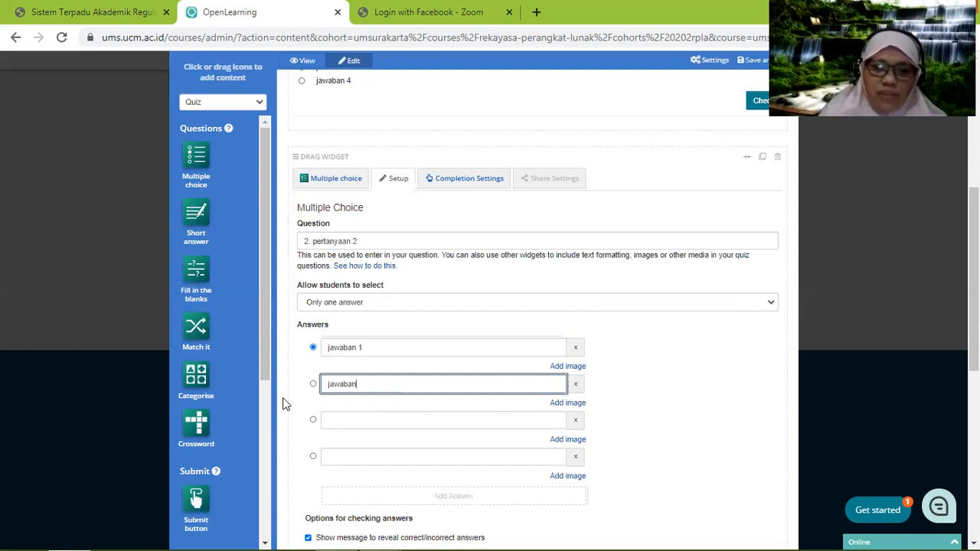
{"action": "type", "text": " 2"}
Step: Fill the two empty answers with "jawabn 3" and "jawabn 4" and mark "jawaban 2" as the correct answer
{"action": "left_click", "coordinate": [351, 419]}
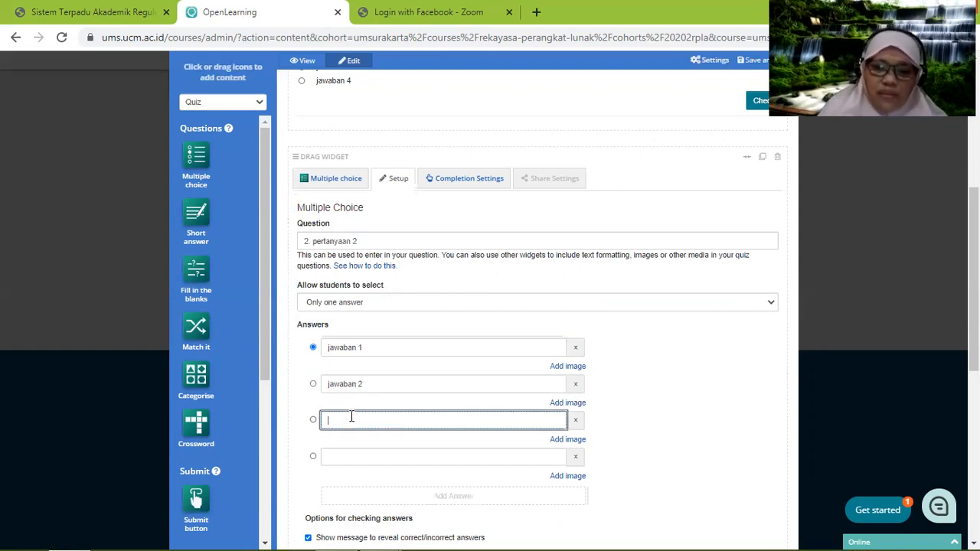
{"action": "type", "text": "jawabn 3"}
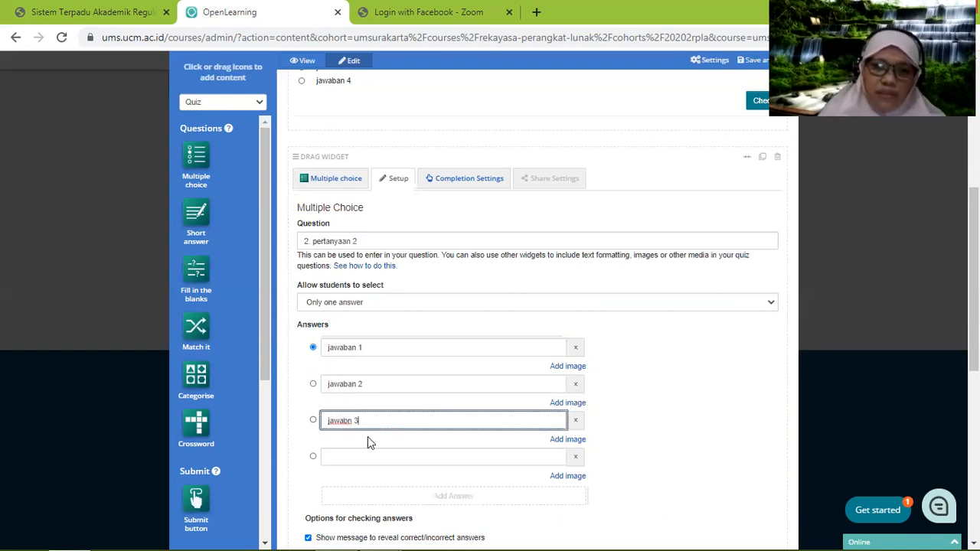
{"action": "left_click", "coordinate": [379, 453]}
{"action": "type", "text": "jawabn 4"}
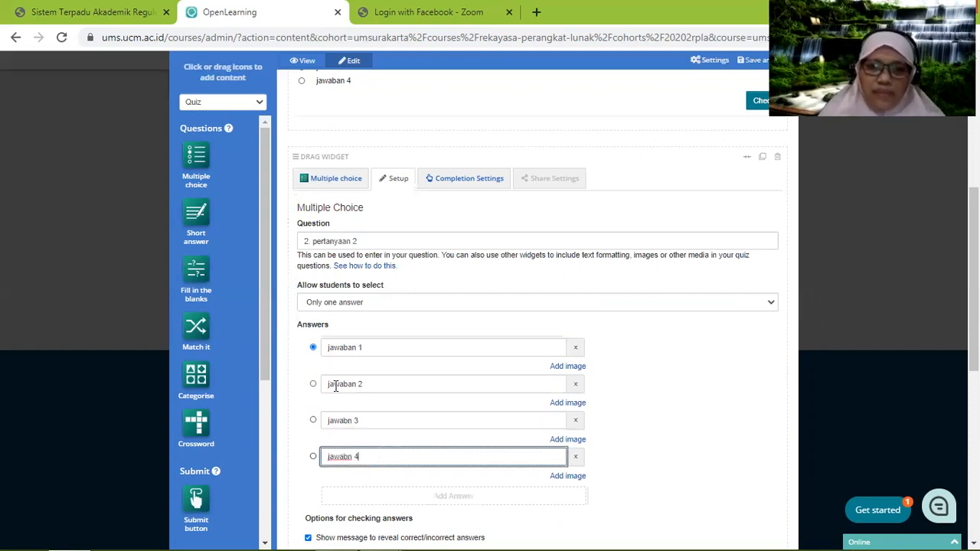
{"action": "left_click", "coordinate": [322, 389]}
{"action": "left_click", "coordinate": [313, 385]}
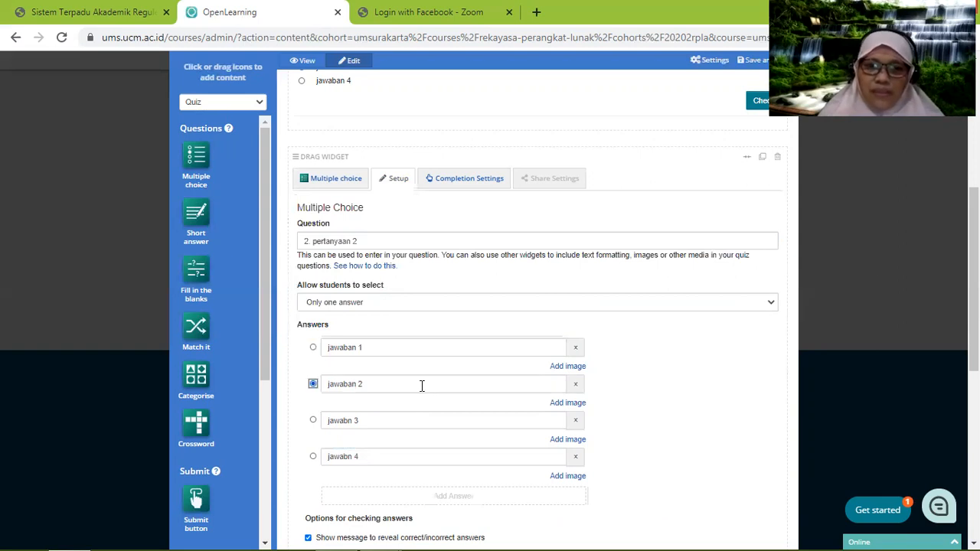
Step: Correct the spelling of the fourth and third answers to "jawaban 4" and "jawaban 3"
{"action": "scroll", "coordinate": [340, 383], "scroll_direction": "down", "scroll_amount": 1}
{"action": "left_click", "coordinate": [347, 386]}
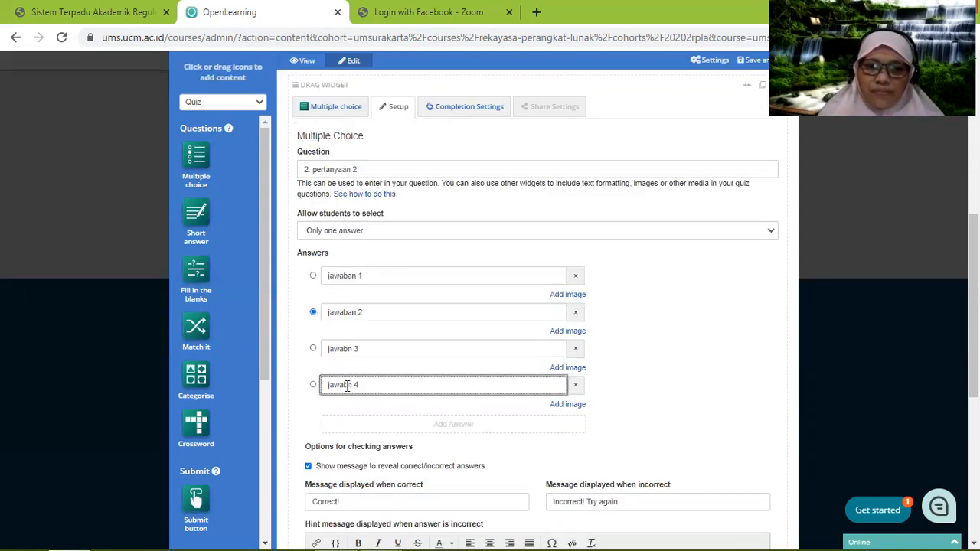
{"action": "type", "text": "a"}
{"action": "left_click", "coordinate": [350, 350]}
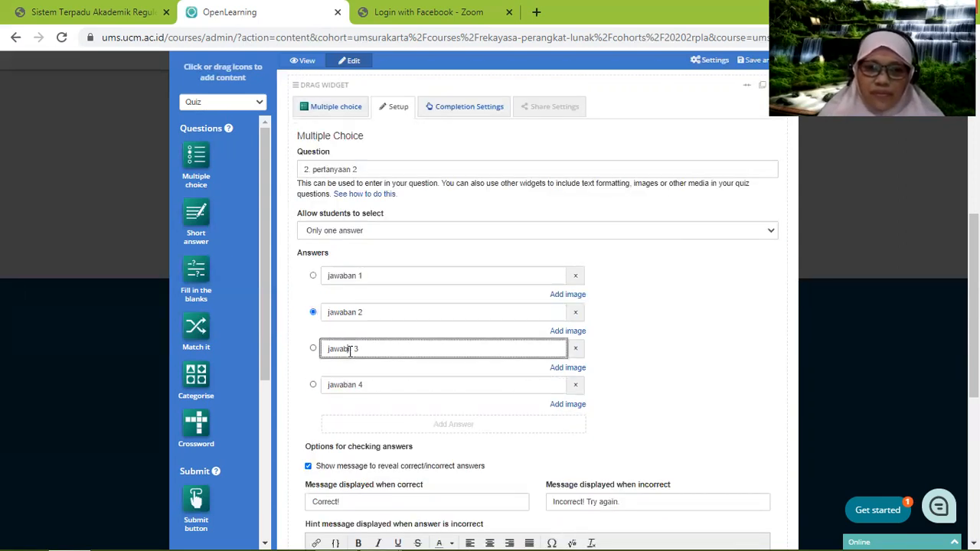
{"action": "type", "text": "a"}
Step: Turn off "Show message to reveal correct/incorrect answers" for the second question and finish its setup
{"action": "scroll", "coordinate": [356, 335], "scroll_direction": "down", "scroll_amount": 2}
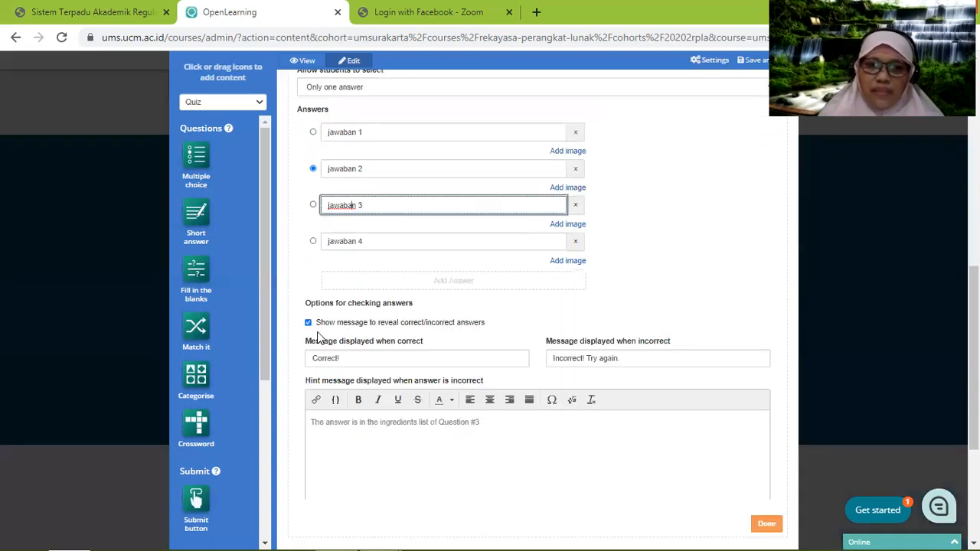
{"action": "left_click", "coordinate": [309, 323]}
{"action": "scroll", "coordinate": [767, 372], "scroll_direction": "down", "scroll_amount": 2}
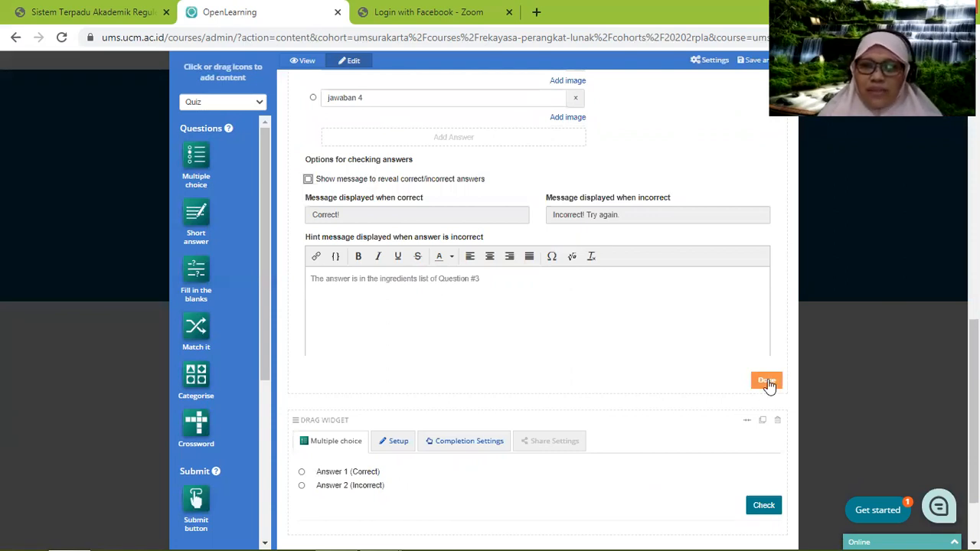
{"action": "left_click", "coordinate": [767, 381]}
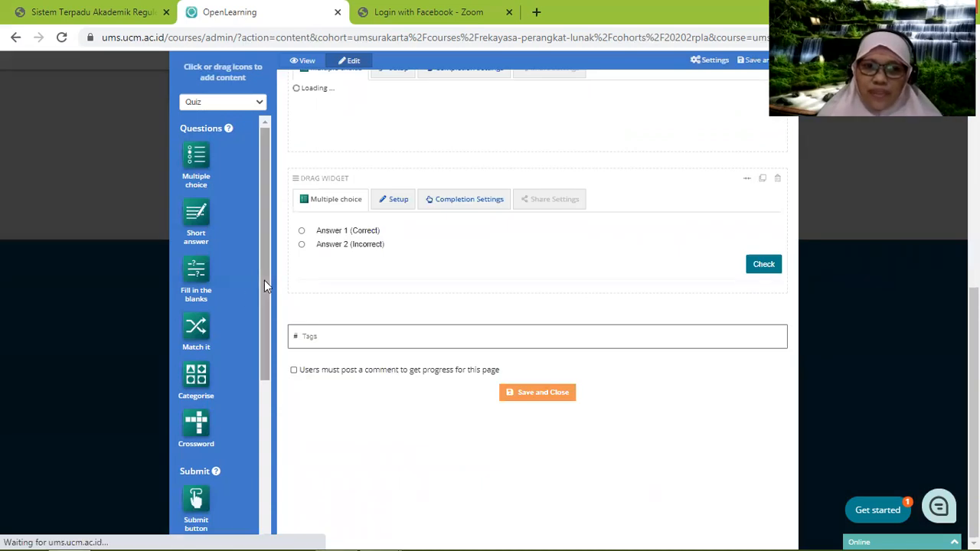
{"action": "left_click_drag", "start_coordinate": [264, 291], "coordinate": [263, 306]}
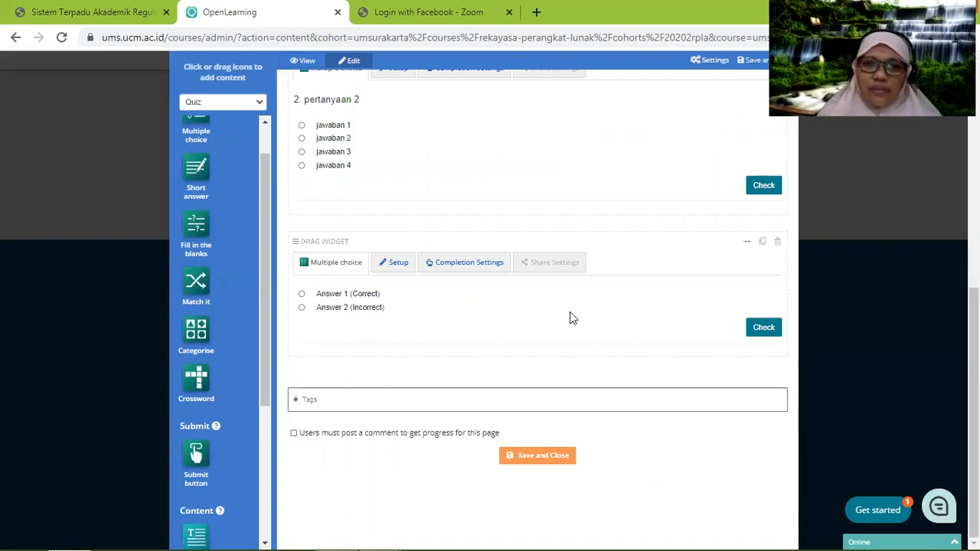
Step: Open the setup of the third multiple choice widget and enter the question text "3. Pertanyaan 3"
{"action": "left_click", "coordinate": [395, 266]}
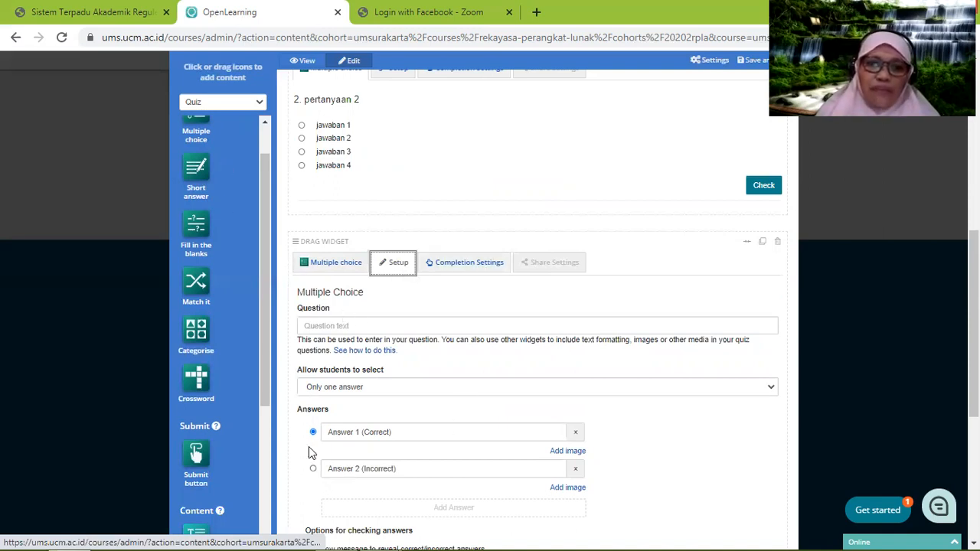
{"action": "left_click", "coordinate": [396, 325]}
{"action": "left_click", "coordinate": [396, 325]}
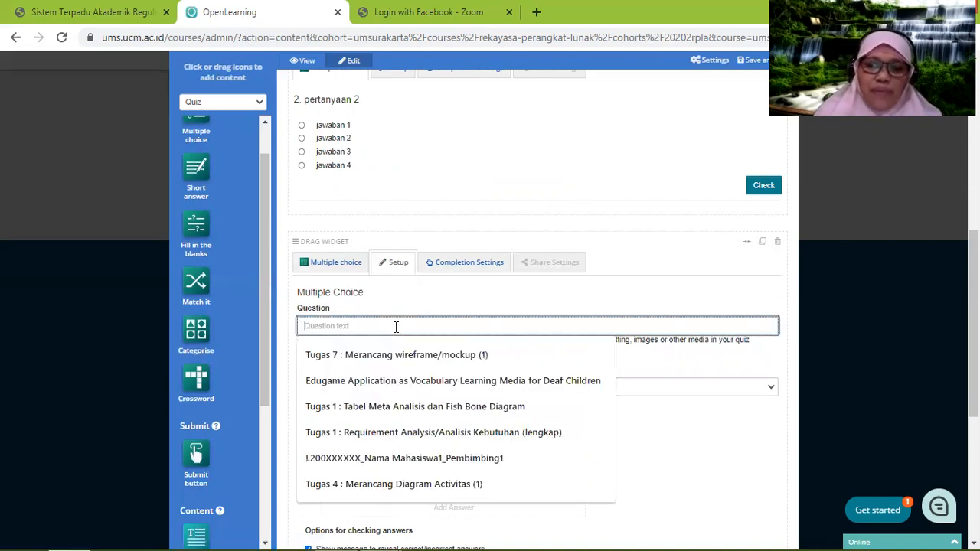
{"action": "type", "text": "3. jawaba"}
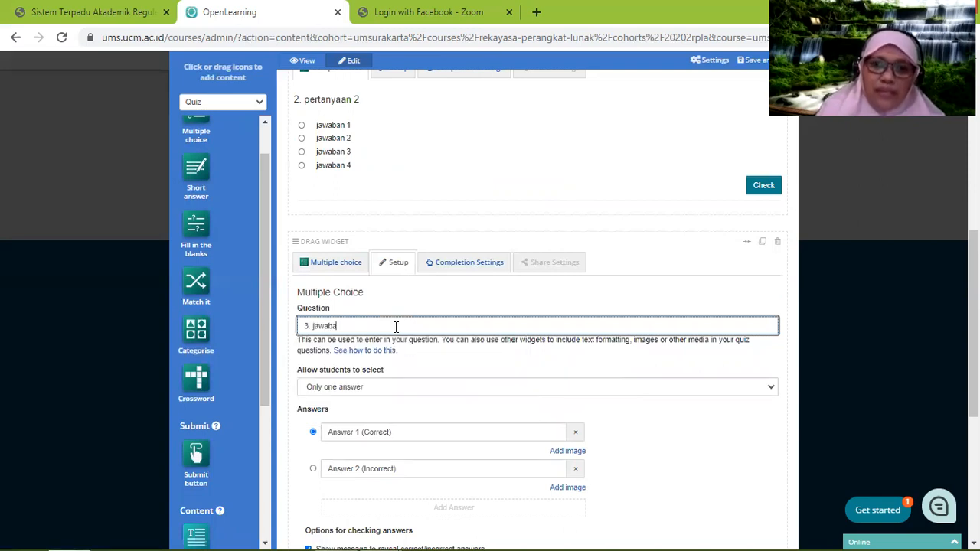
{"action": "key", "text": "BackSpace"}
{"action": "key", "text": "BackSpace"}
{"action": "key", "text": "BackSpace"}
{"action": "key", "text": "BackSpace"}
{"action": "key", "text": "BackSpace"}
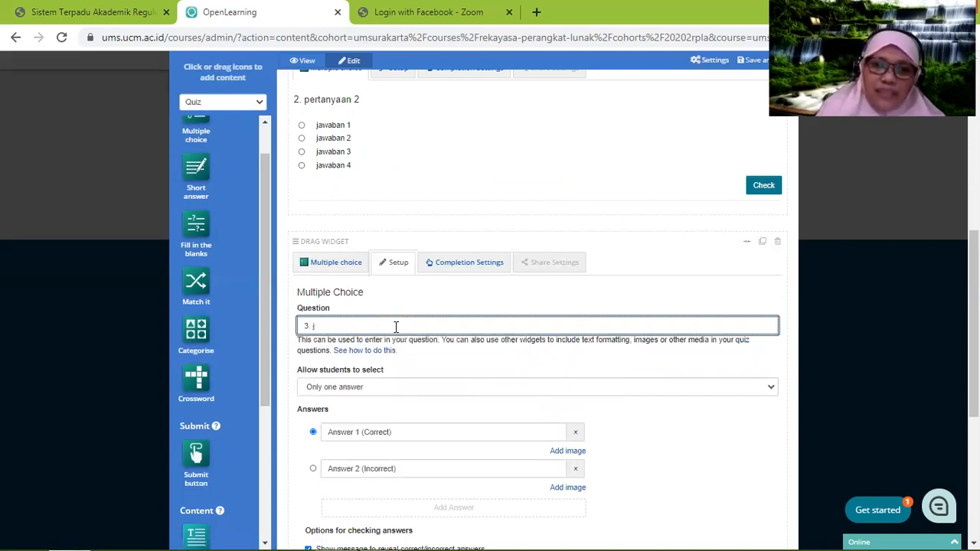
{"action": "key", "text": "BackSpace"}
{"action": "type", "text": "Pera"}
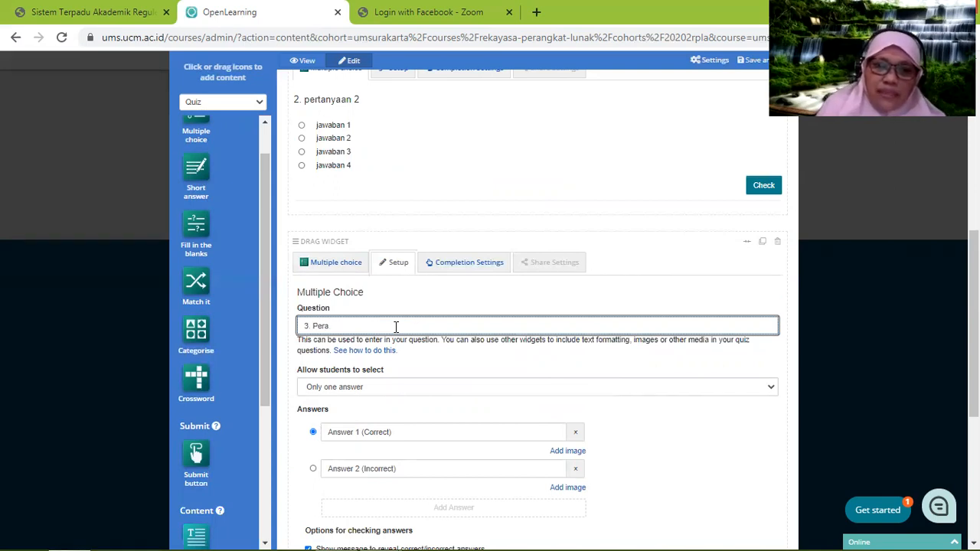
{"action": "key", "text": "BackSpace"}
{"action": "type", "text": "tany"}
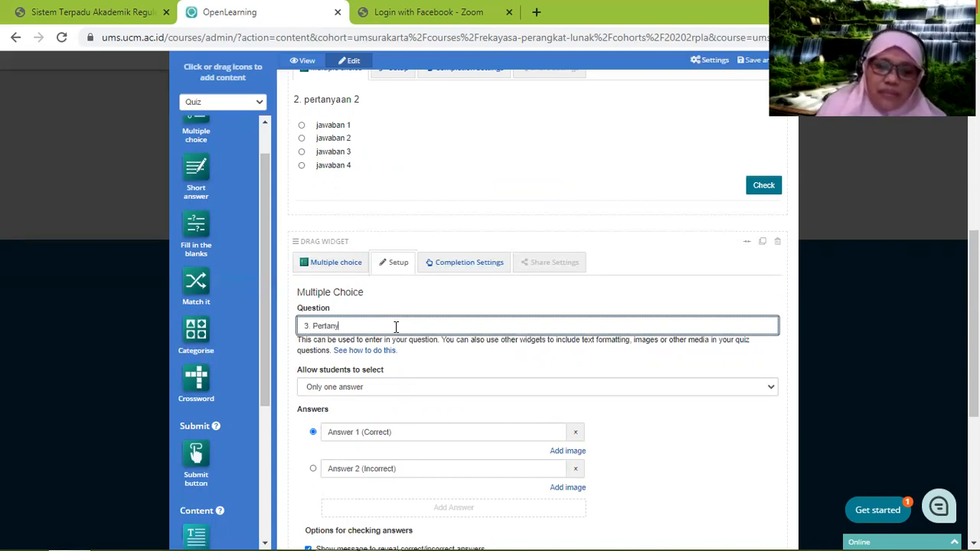
{"action": "type", "text": "aan 3"}
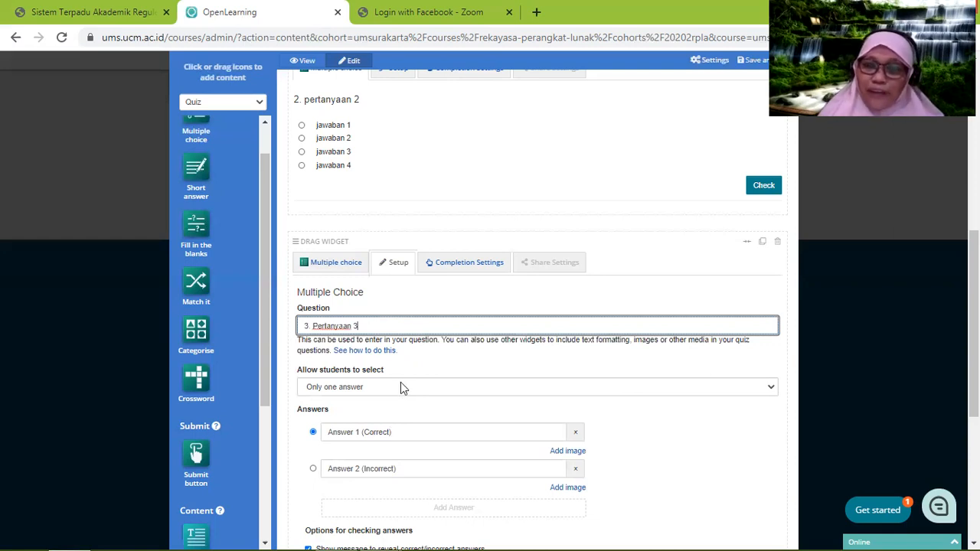
Step: Replace the default text of the third question's first answer with "True"
{"action": "left_click_drag", "start_coordinate": [393, 432], "coordinate": [322, 451]}
{"action": "type", "text": "Tru"}
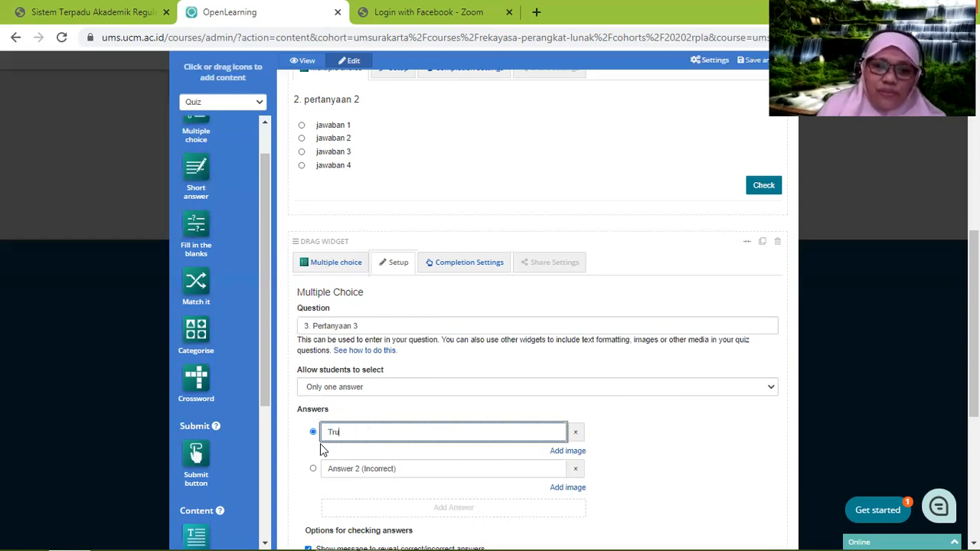
{"action": "key", "text": "BackSpace"}
{"action": "key", "text": "BackSpace"}
{"action": "type", "text": "rue"}
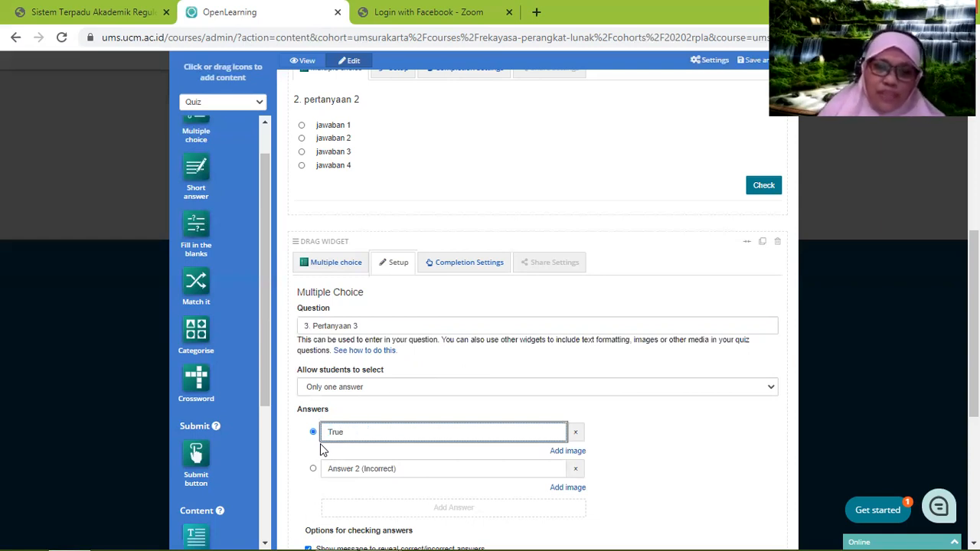
Step: Replace the default text of the third question's second answer with "False"
{"action": "left_click", "coordinate": [412, 468]}
{"action": "key", "text": "ctrl+a"}
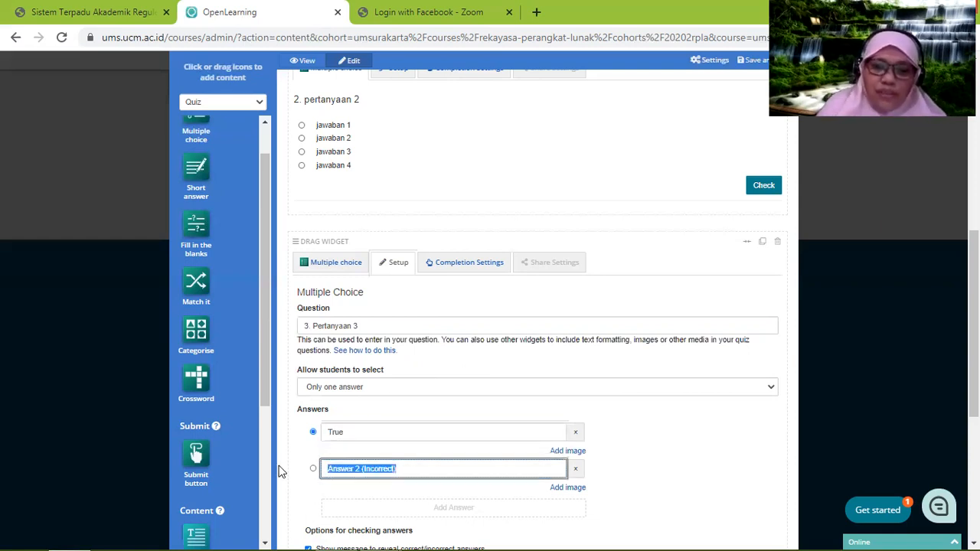
{"action": "type", "text": "false"}
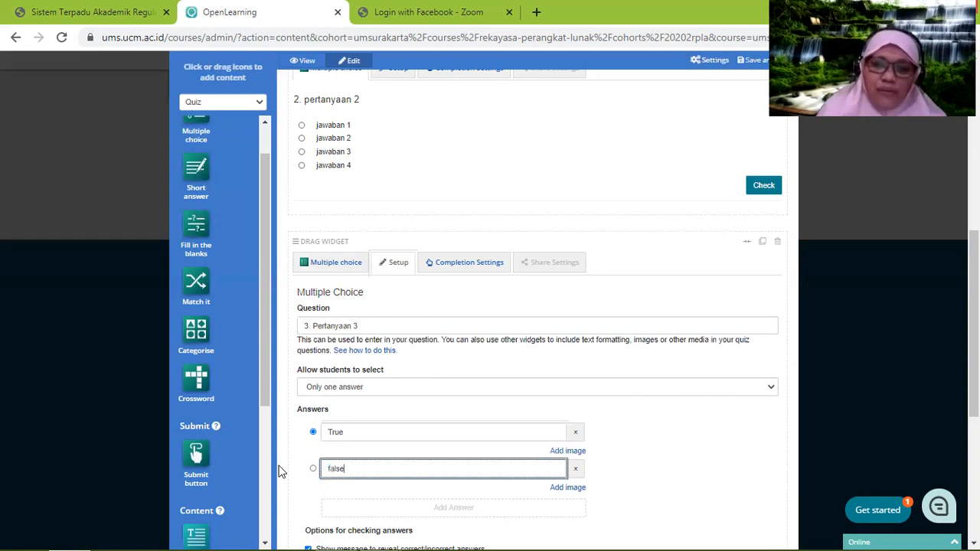
{"action": "key", "text": "BackSpace"}
{"action": "key", "text": "BackSpace"}
{"action": "key", "text": "BackSpace"}
{"action": "key", "text": "BackSpace"}
{"action": "key", "text": "BackSpace"}
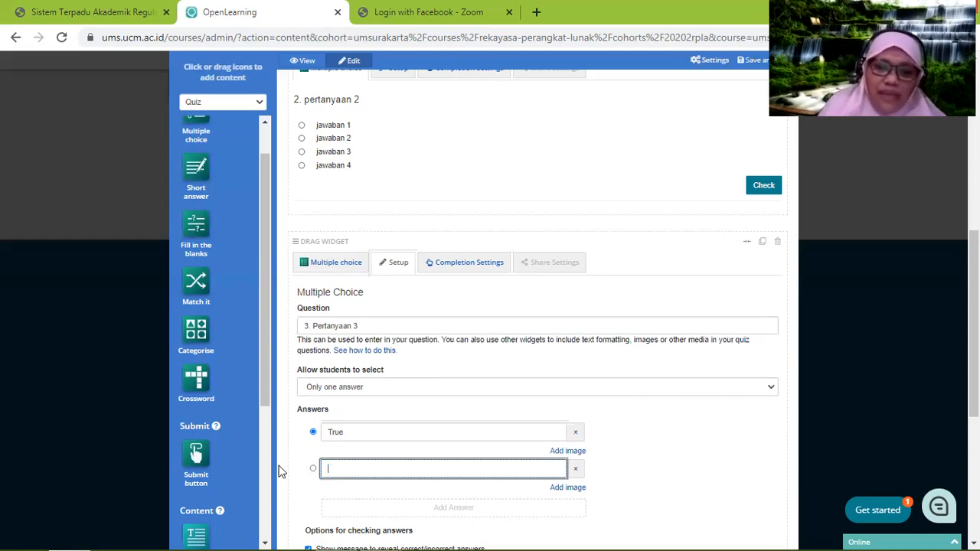
{"action": "type", "text": "Fa"}
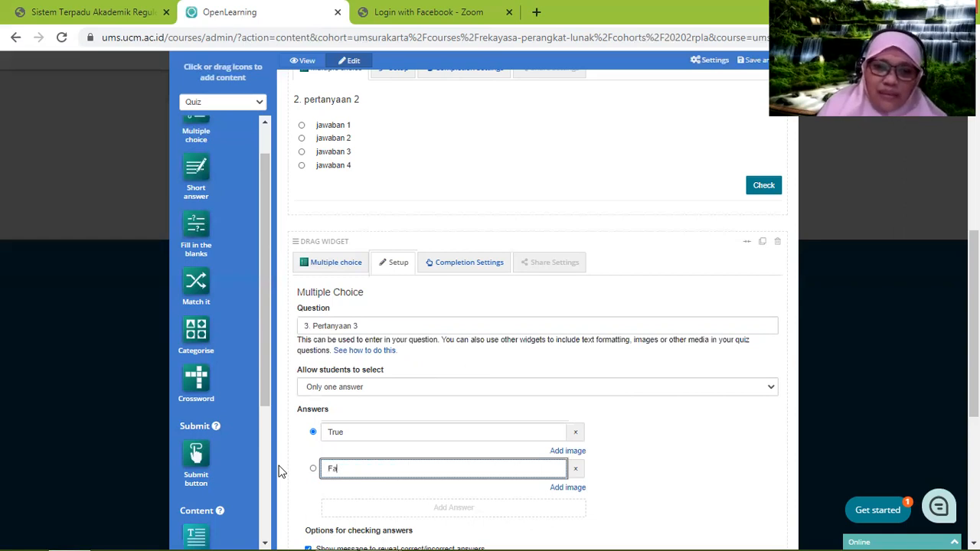
{"action": "type", "text": "lse"}
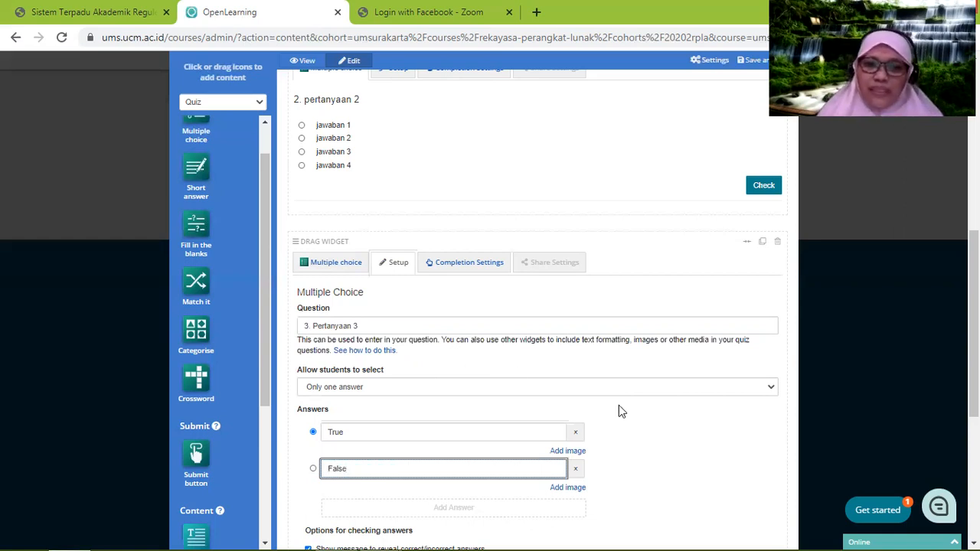
Step: Mark "False" as the third question's correct answer, turn off "Show message to reveal correct/incorrect answers" and finish its setup
{"action": "scroll", "coordinate": [370, 427], "scroll_direction": "down", "scroll_amount": 1}
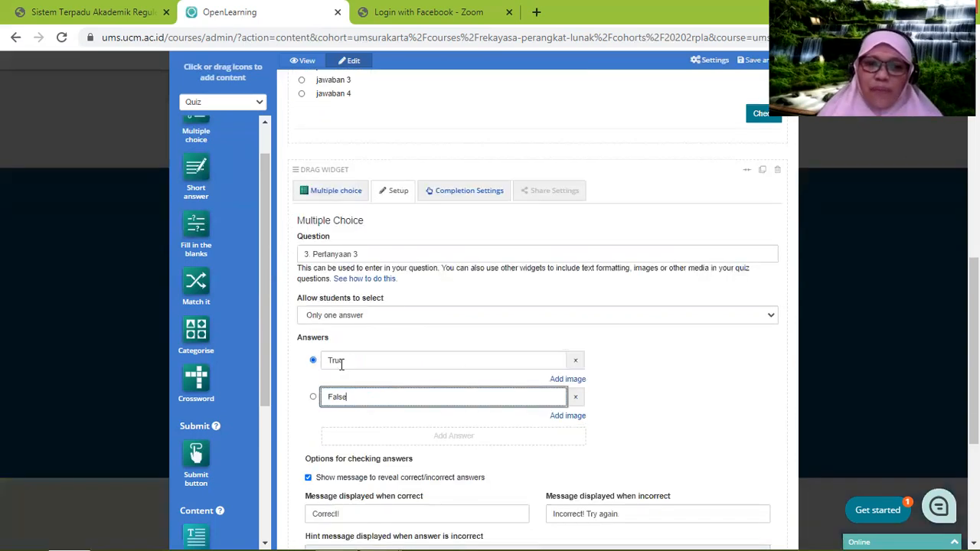
{"action": "left_click", "coordinate": [312, 398]}
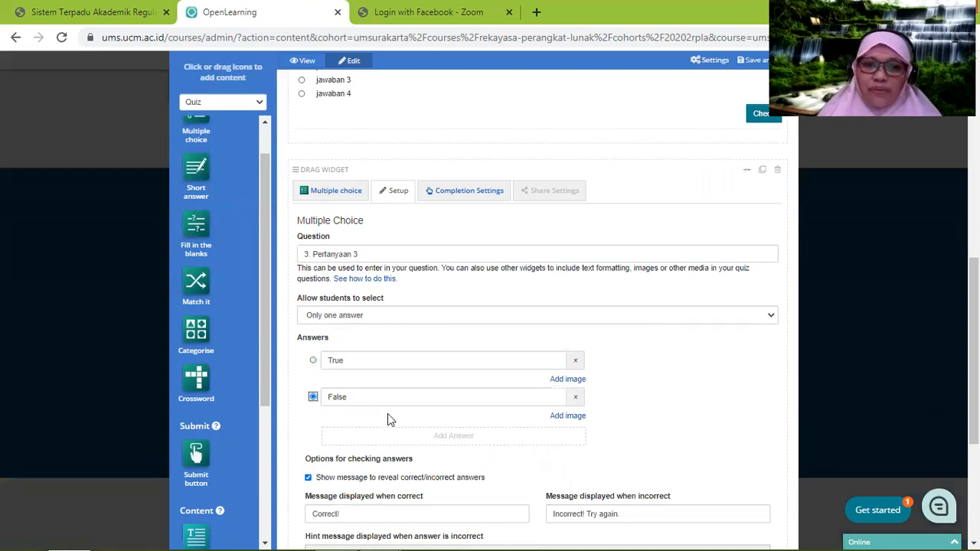
{"action": "scroll", "coordinate": [342, 336], "scroll_direction": "down", "scroll_amount": 2}
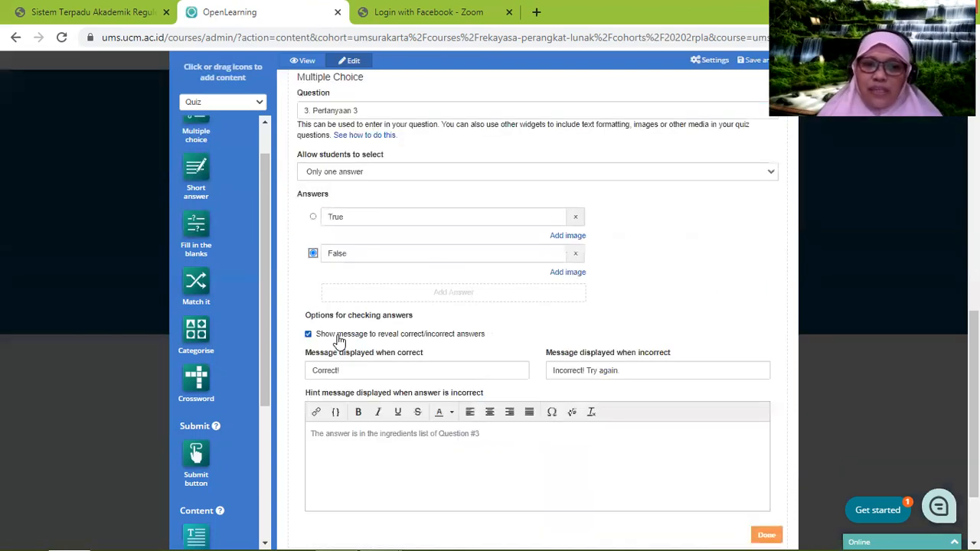
{"action": "scroll", "coordinate": [770, 433], "scroll_direction": "down", "scroll_amount": 2}
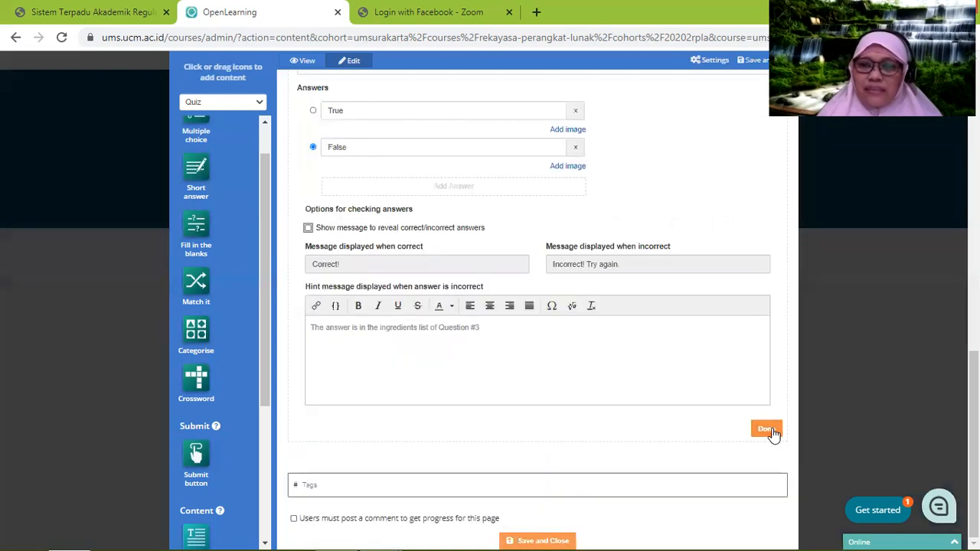
{"action": "left_click", "coordinate": [766, 429]}
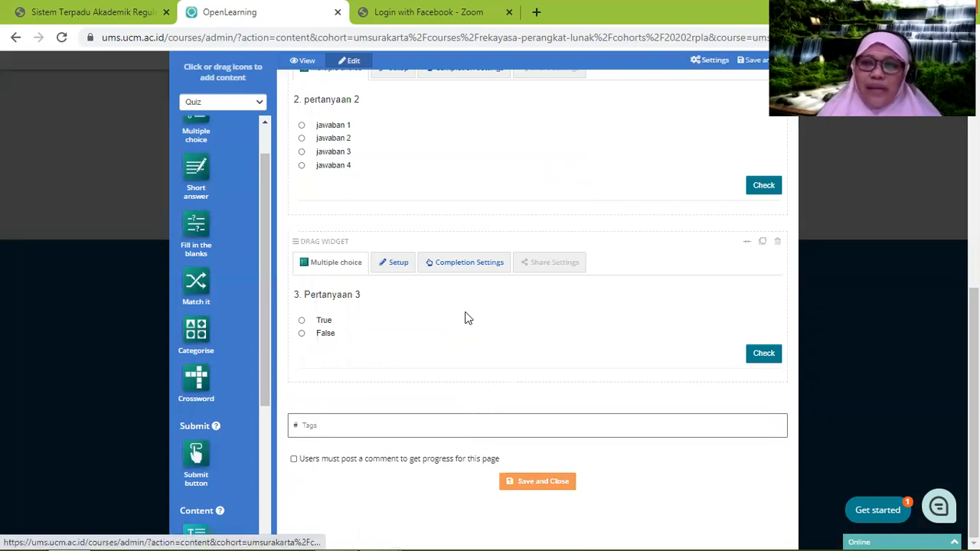
Step: Review the exam page's instructions and its three questions with their answer choices
{"action": "scroll", "coordinate": [467, 321], "scroll_direction": "up", "scroll_amount": 3}
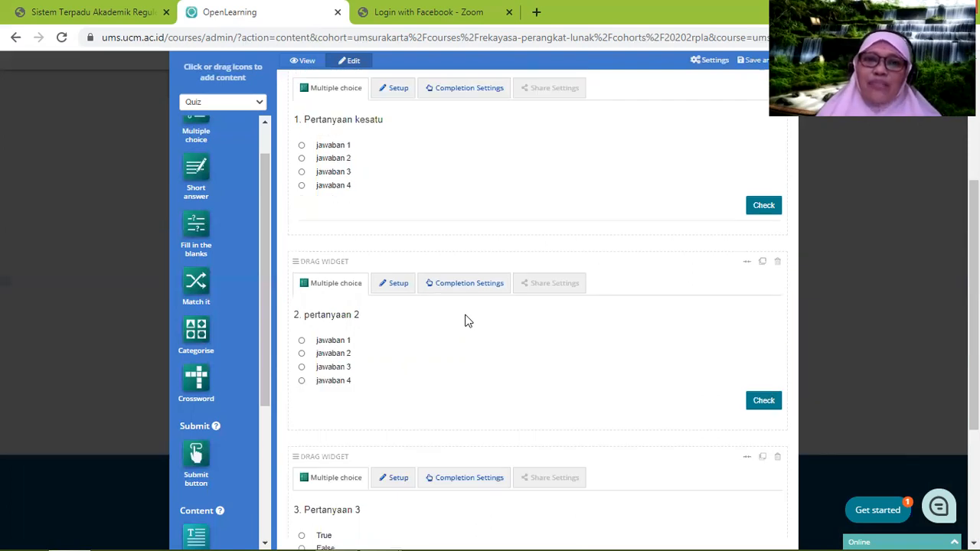
{"action": "scroll", "coordinate": [467, 321], "scroll_direction": "down", "scroll_amount": 1}
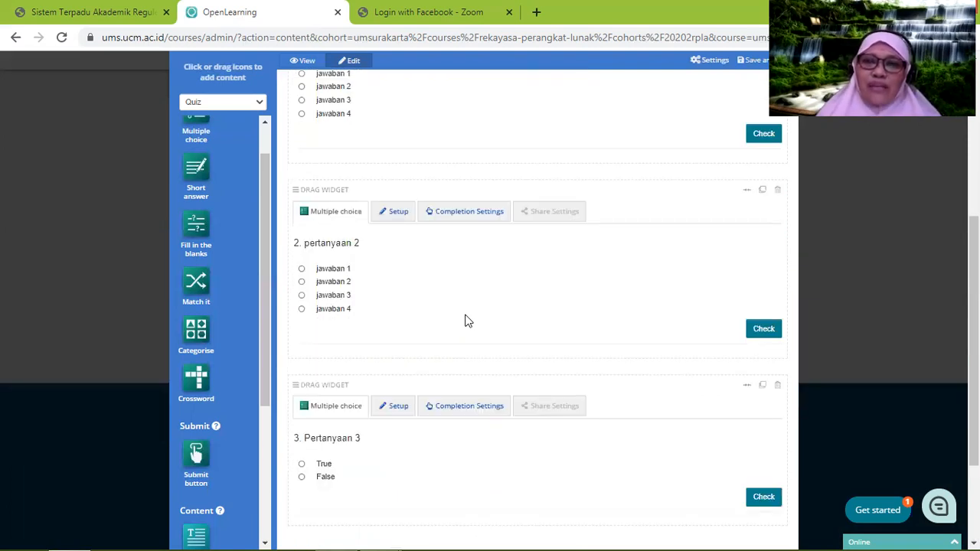
{"action": "scroll", "coordinate": [467, 321], "scroll_direction": "down", "scroll_amount": 1}
{"action": "scroll", "coordinate": [467, 320], "scroll_direction": "down", "scroll_amount": 1}
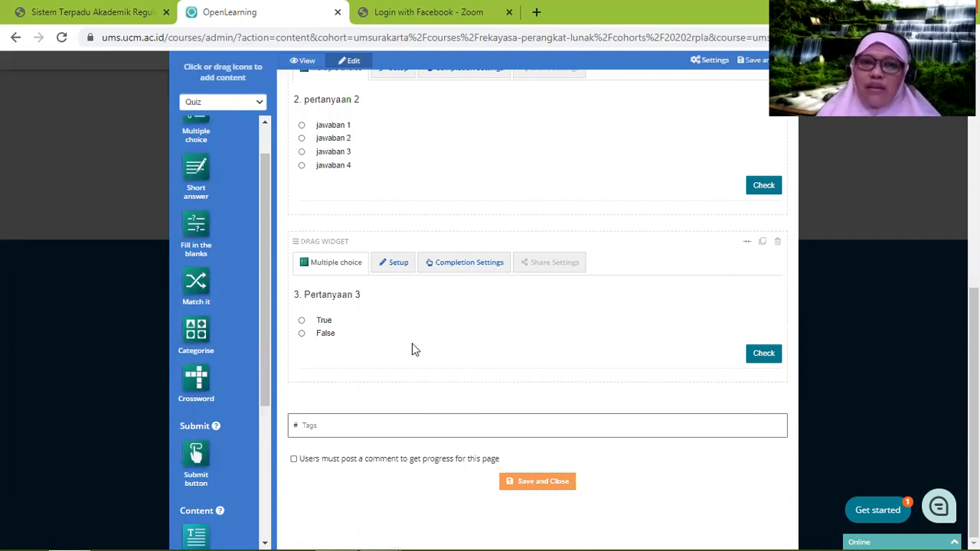
{"action": "scroll", "coordinate": [407, 341], "scroll_direction": "up", "scroll_amount": 1}
{"action": "scroll", "coordinate": [407, 341], "scroll_direction": "up", "scroll_amount": 5}
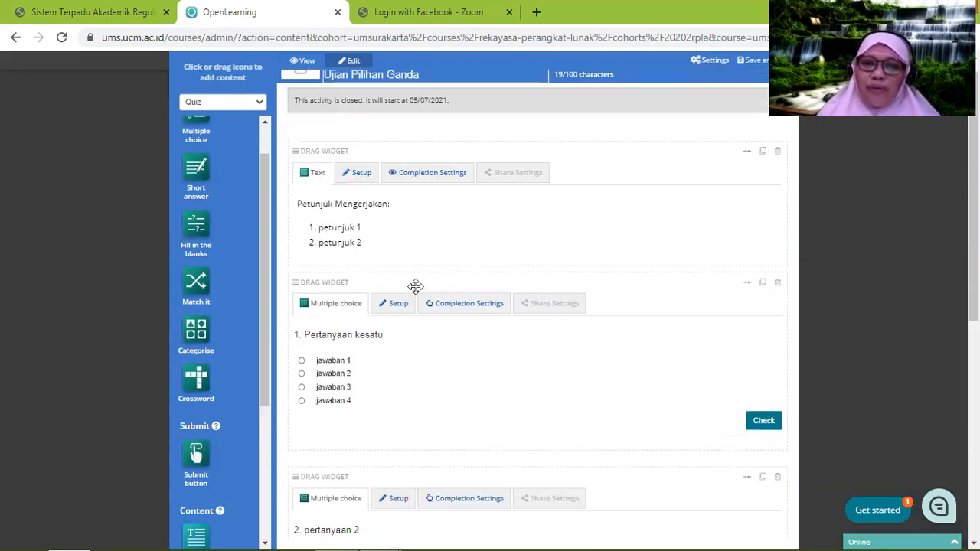
{"action": "scroll", "coordinate": [411, 304], "scroll_direction": "down", "scroll_amount": 3}
{"action": "scroll", "coordinate": [412, 307], "scroll_direction": "down", "scroll_amount": 2}
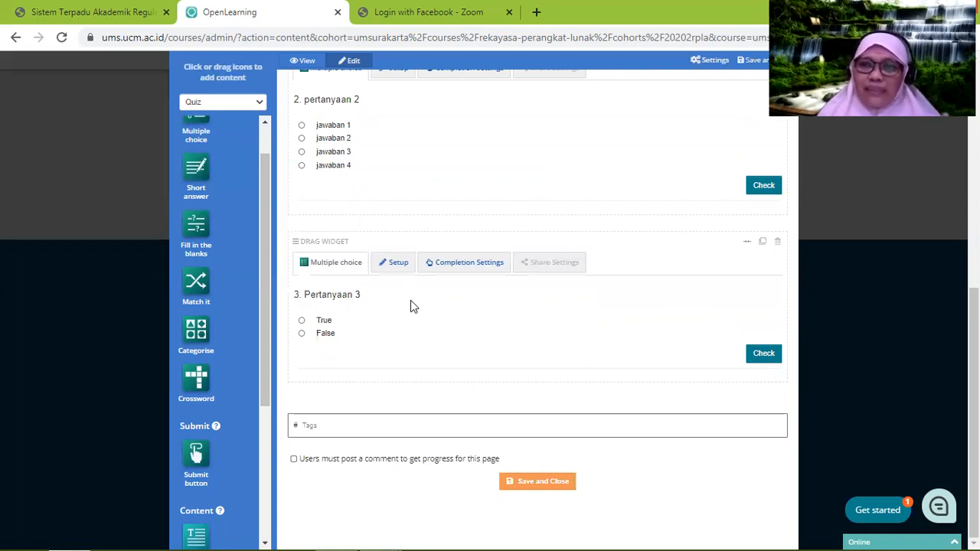
Step: Add a Submit button widget below the third question and start editing its button text in the setup
{"action": "left_click", "coordinate": [196, 457]}
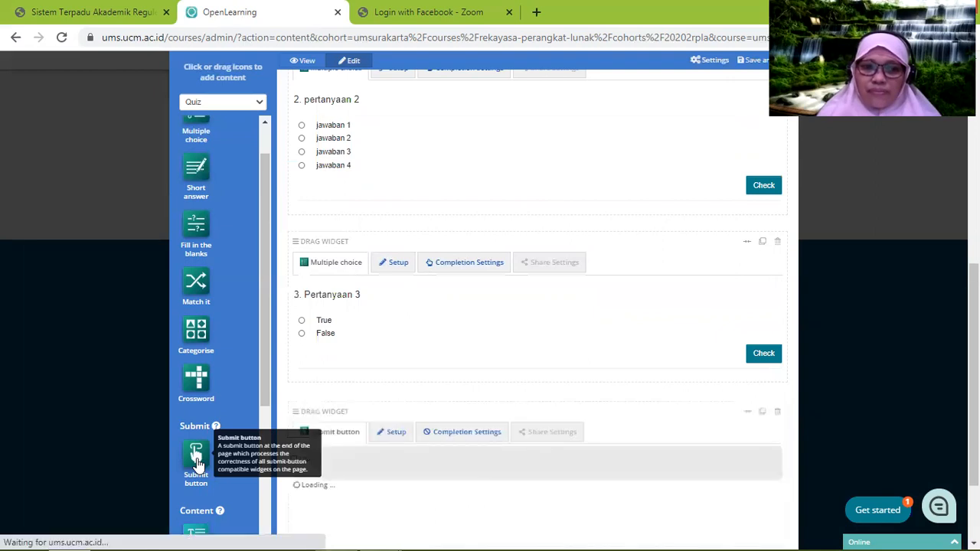
{"action": "scroll", "coordinate": [504, 428], "scroll_direction": "down", "scroll_amount": 1}
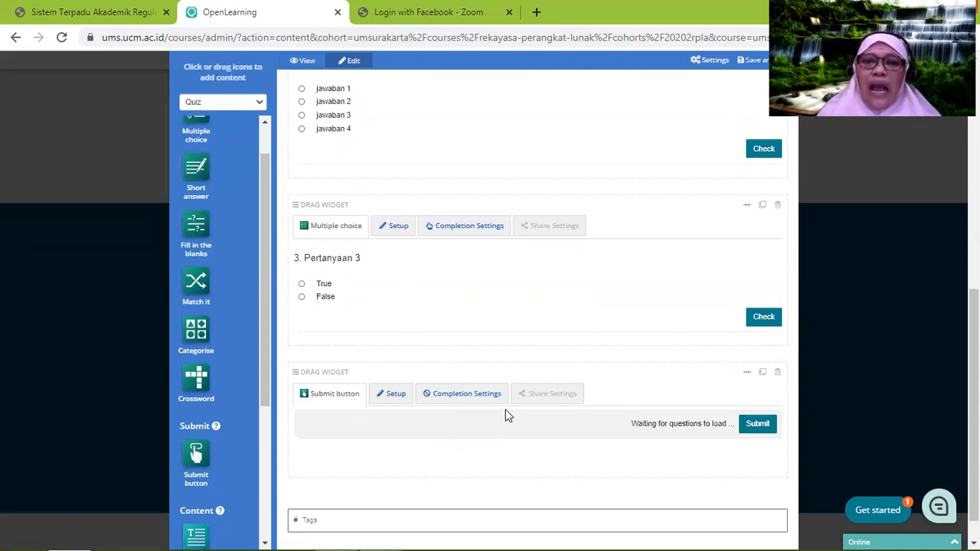
{"action": "scroll", "coordinate": [506, 414], "scroll_direction": "down", "scroll_amount": 1}
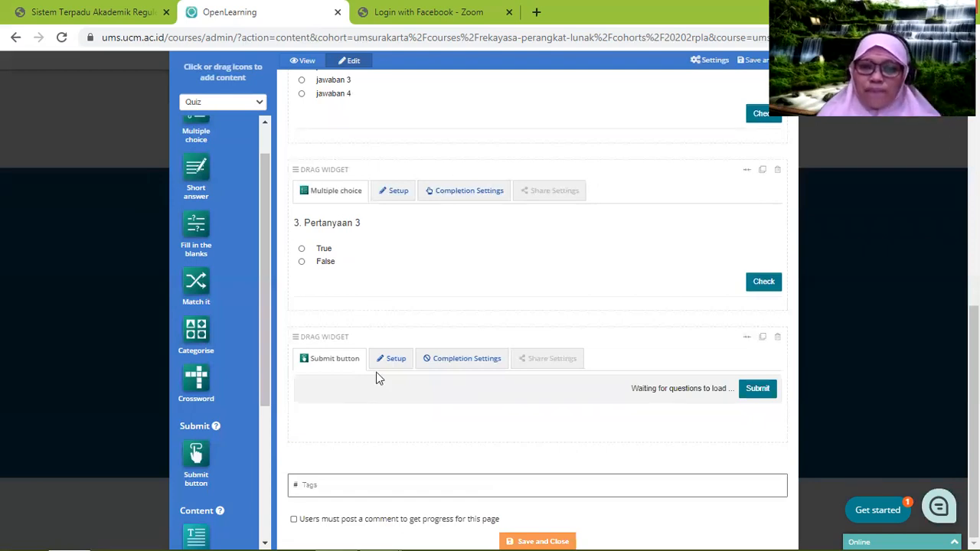
{"action": "left_click", "coordinate": [396, 362]}
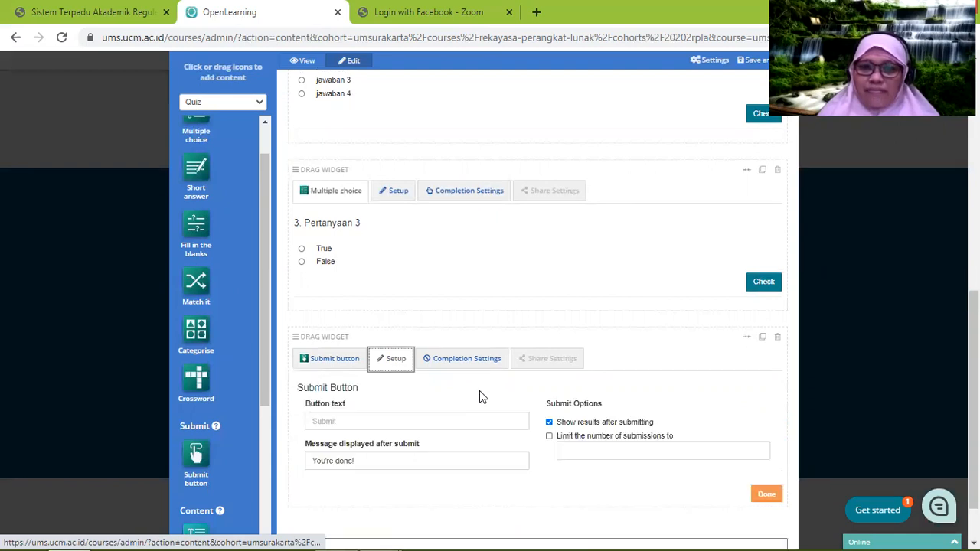
{"action": "scroll", "coordinate": [474, 383], "scroll_direction": "down", "scroll_amount": 1}
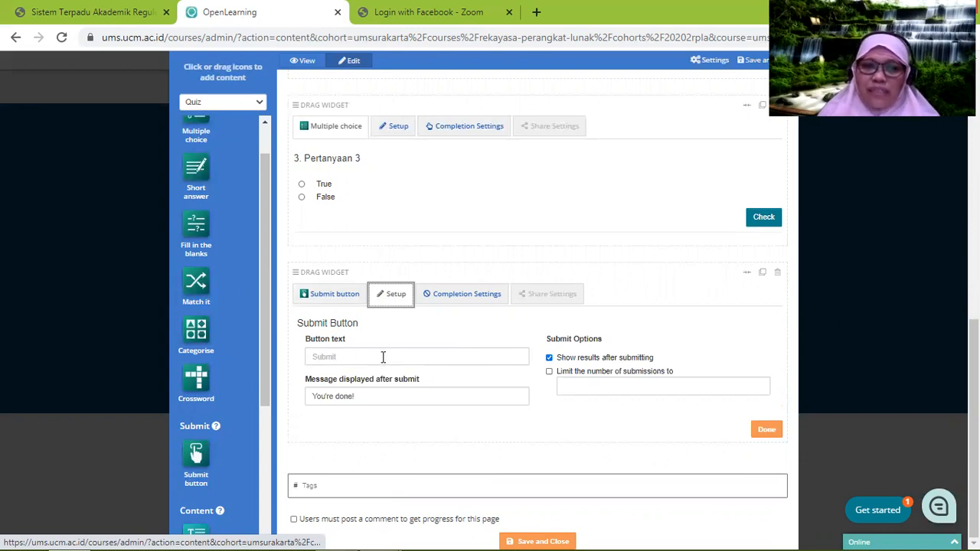
{"action": "left_click", "coordinate": [329, 357]}
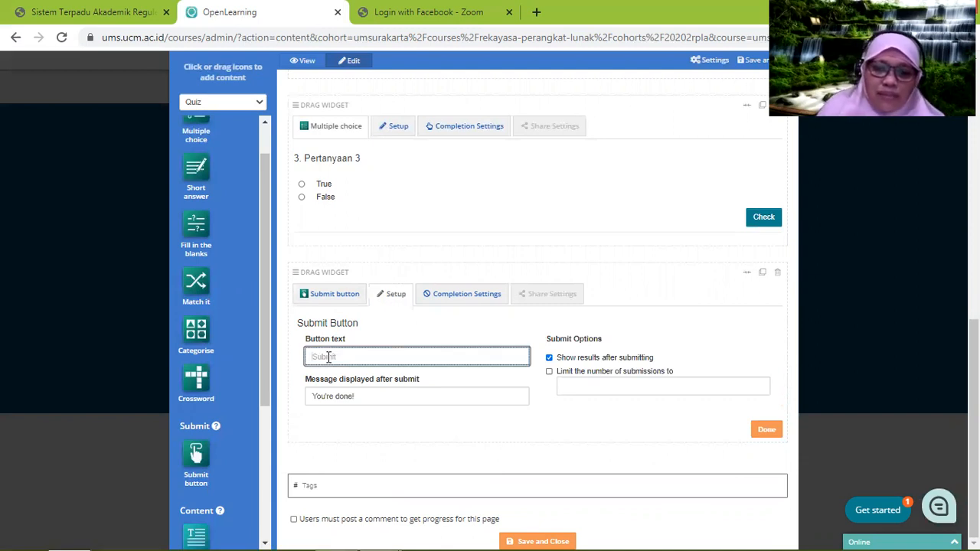
{"action": "type", "text": "Jawab"}
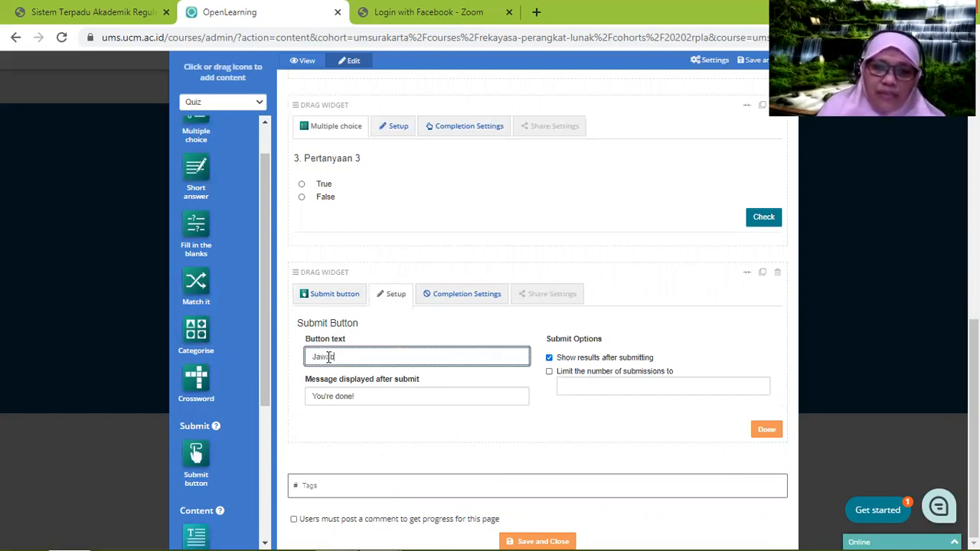
{"action": "type", "text": "an sud"}
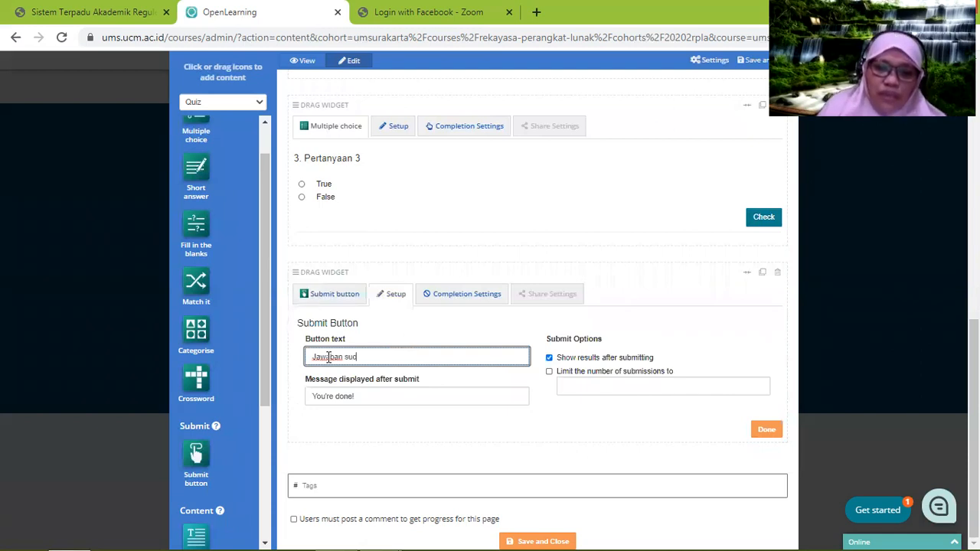
{"action": "type", "text": "ah"}
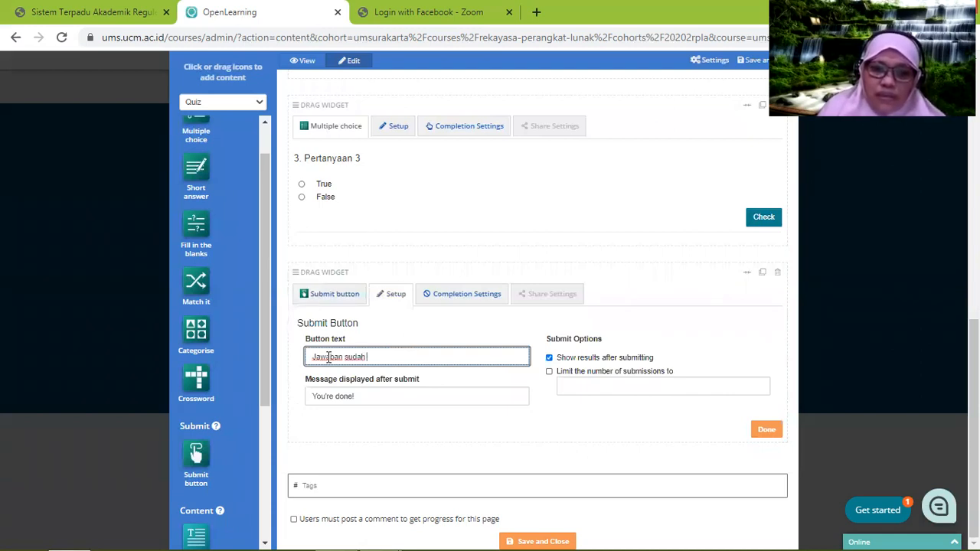
{"action": "key", "text": "BackSpace"}
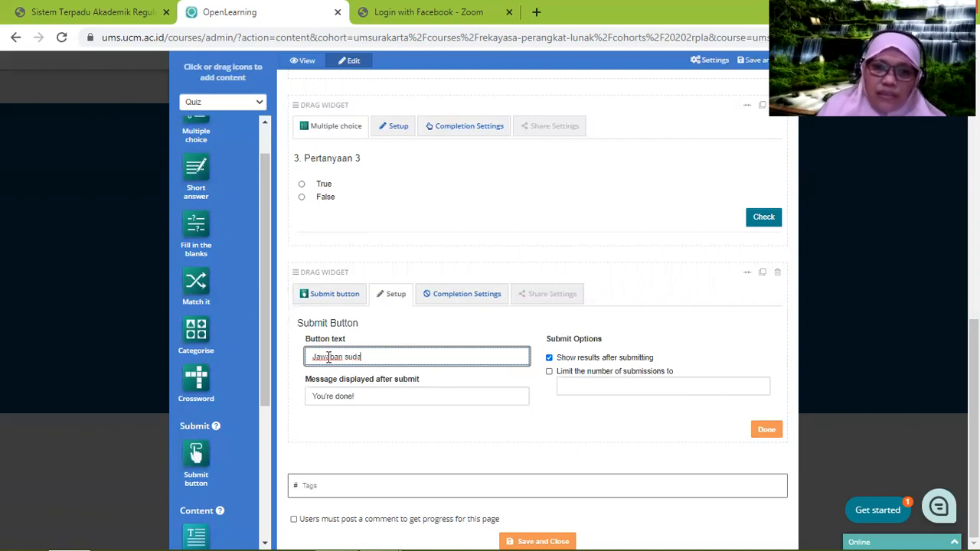
{"action": "key", "text": "BackSpace"}
{"action": "key", "text": "BackSpace"}
{"action": "key", "text": "BackSpace"}
{"action": "key", "text": "BackSpace"}
{"action": "key", "text": "BackSpace"}
{"action": "key", "text": "BackSpace"}
{"action": "key", "text": "BackSpace"}
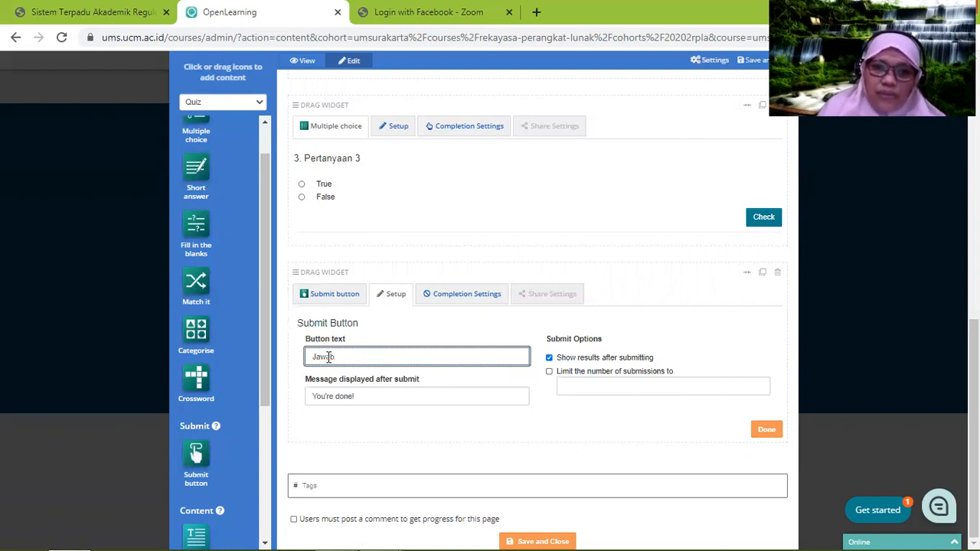
{"action": "key", "text": "BackSpace"}
{"action": "key", "text": "BackSpace"}
{"action": "key", "text": "BackSpace"}
{"action": "key", "text": "BackSpace"}
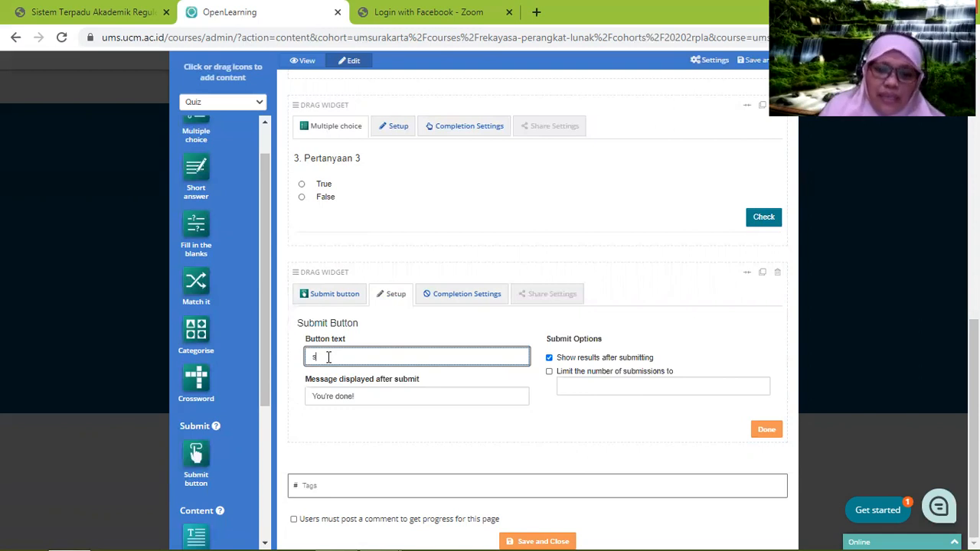
Step: Set the submit button's text to "saya sudah yakin dengan Jawaban saya. Kirim Jawaban"
{"action": "type", "text": "aya sudah "}
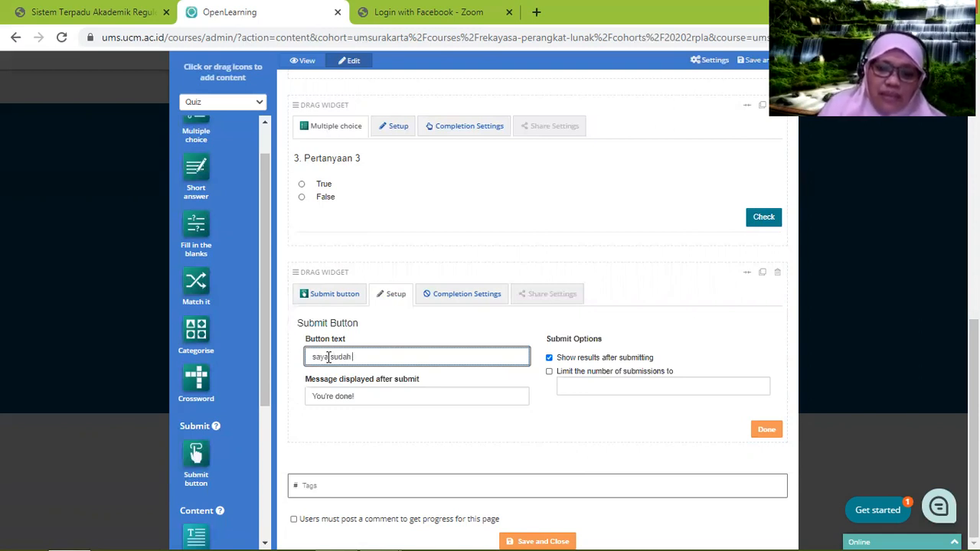
{"action": "type", "text": "yakin denga"}
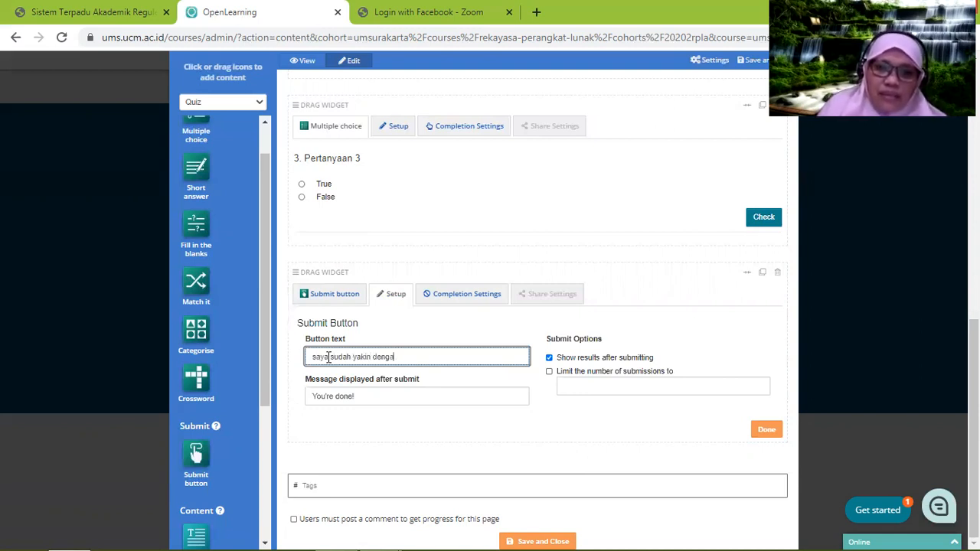
{"action": "type", "text": "n jawa"}
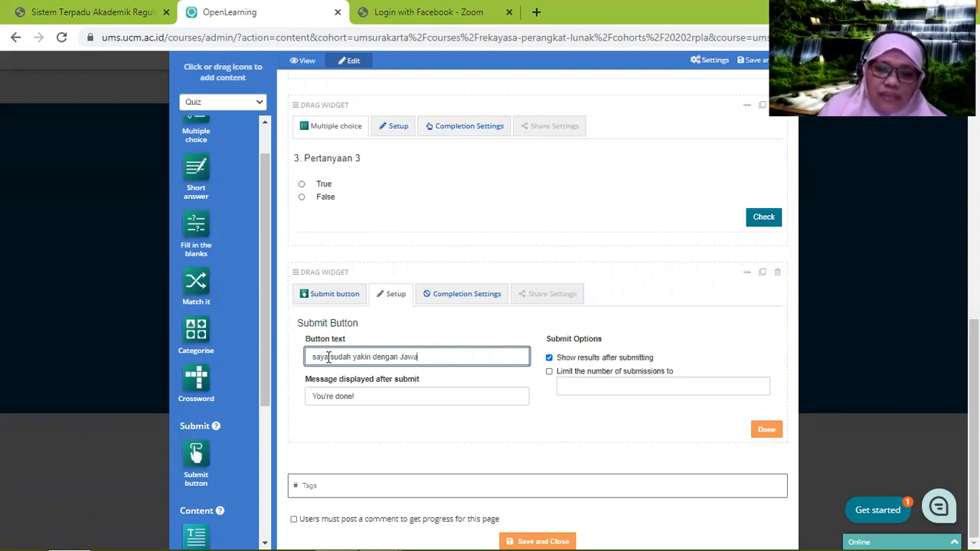
{"action": "type", "text": "ban saya"}
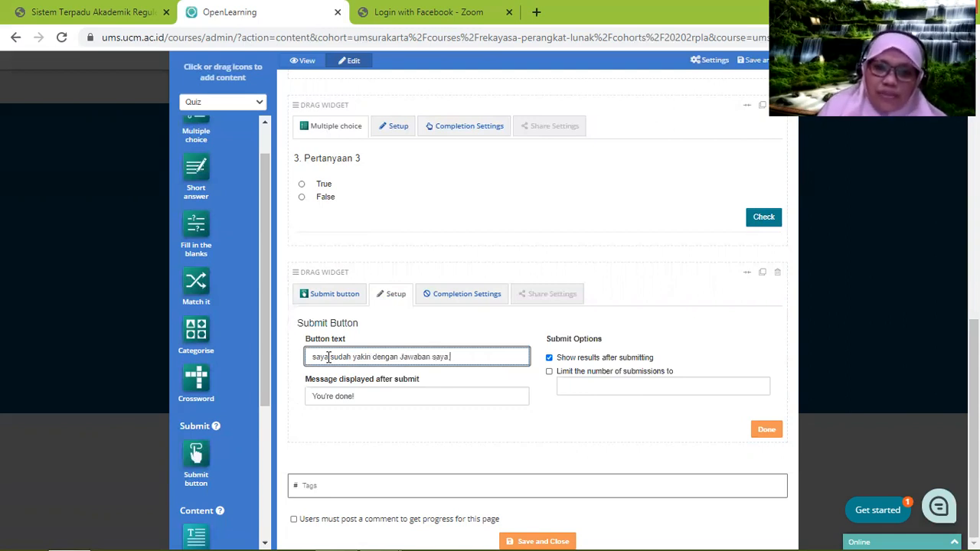
{"action": "type", "text": ". K"}
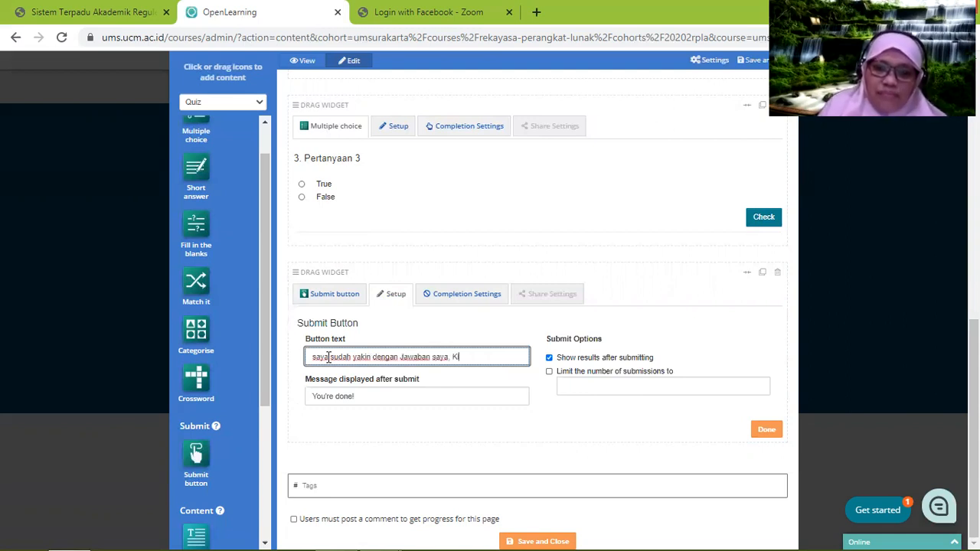
{"action": "type", "text": "li"}
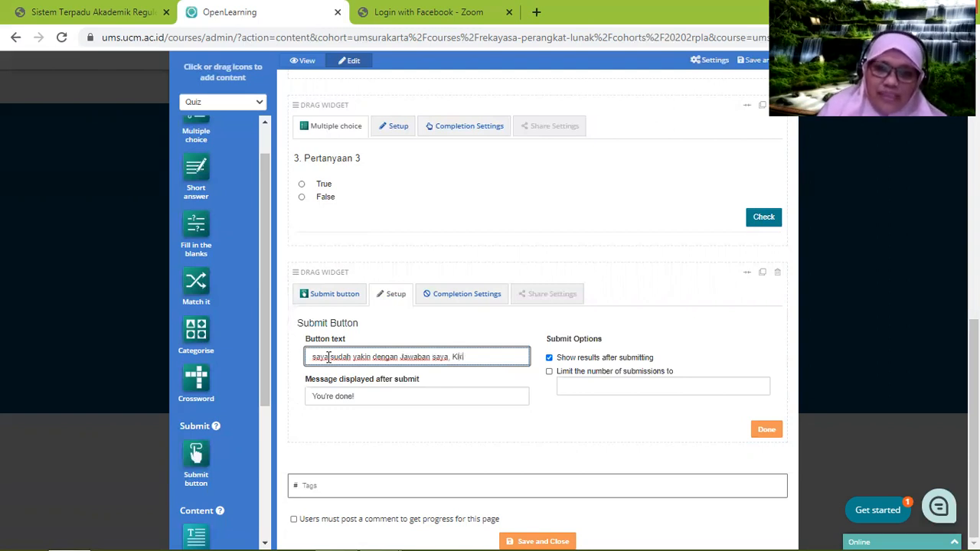
{"action": "key", "text": "BackSpace"}
{"action": "key", "text": "BackSpace"}
{"action": "type", "text": "irim"}
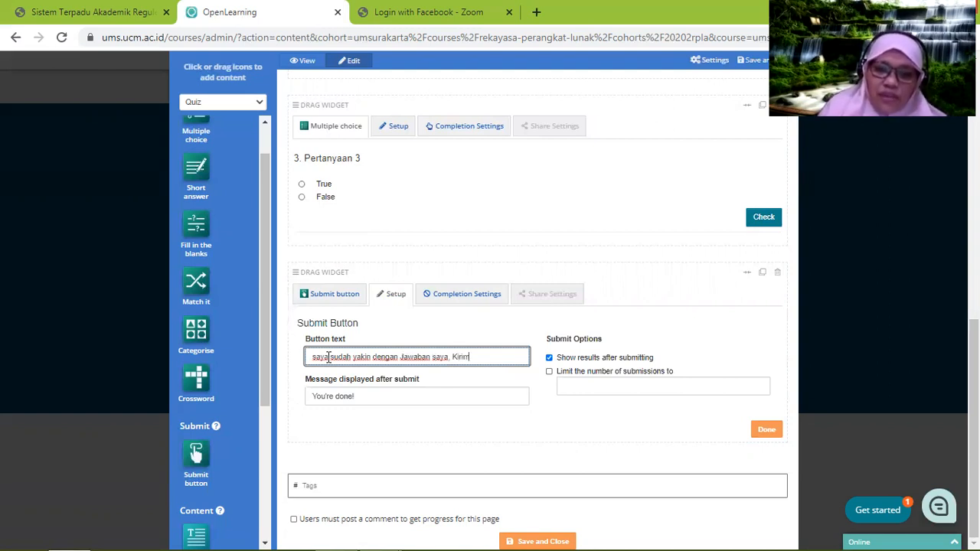
{"action": "type", "text": " Jawaban"}
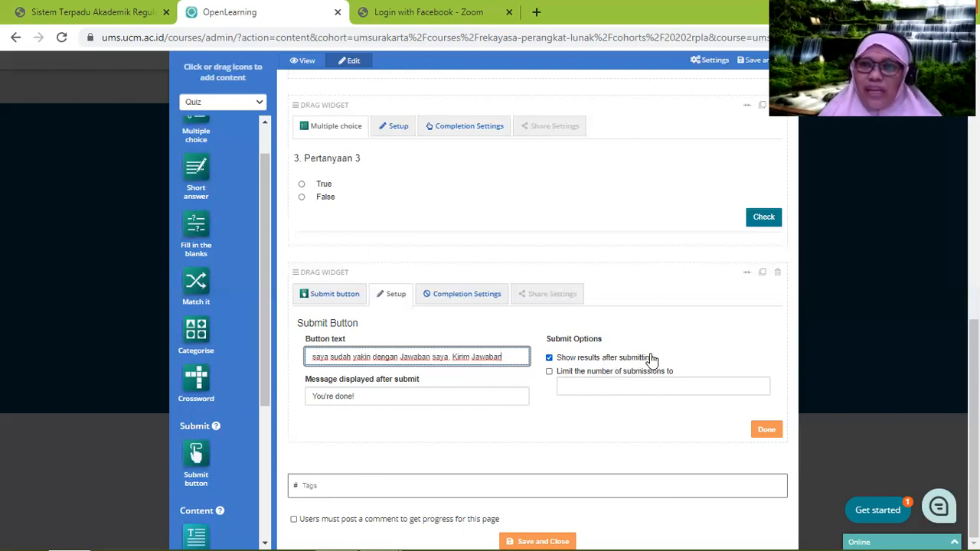
Step: Turn off "Show results after submitting" for the submit button and set its after-submit message to "Jawaban sudah direkam"
{"action": "left_click", "coordinate": [548, 357]}
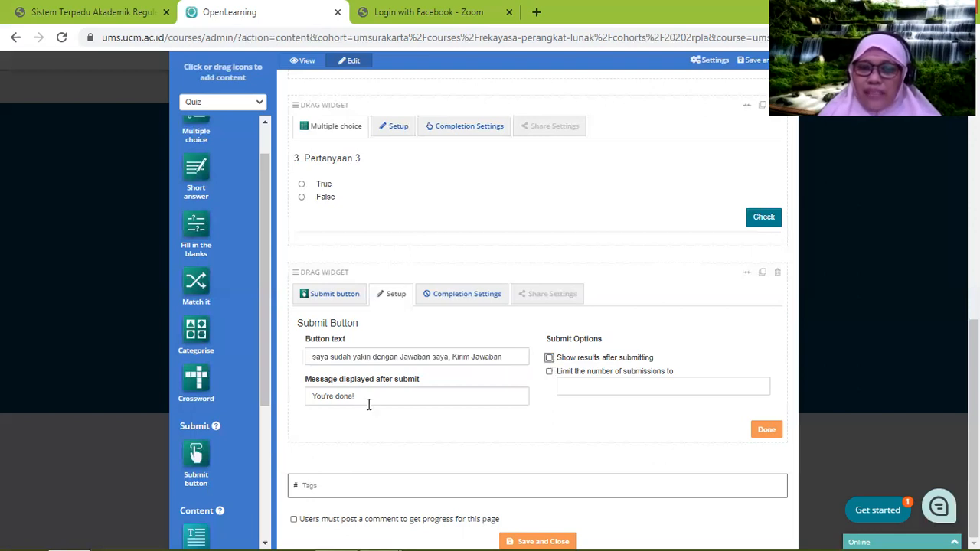
{"action": "triple_click", "coordinate": [411, 395]}
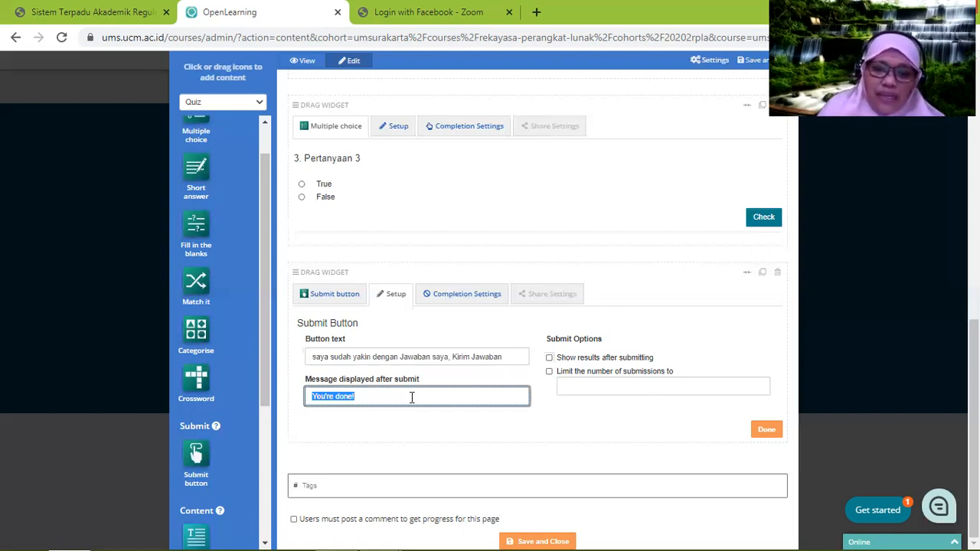
{"action": "type", "text": "Jawaban"}
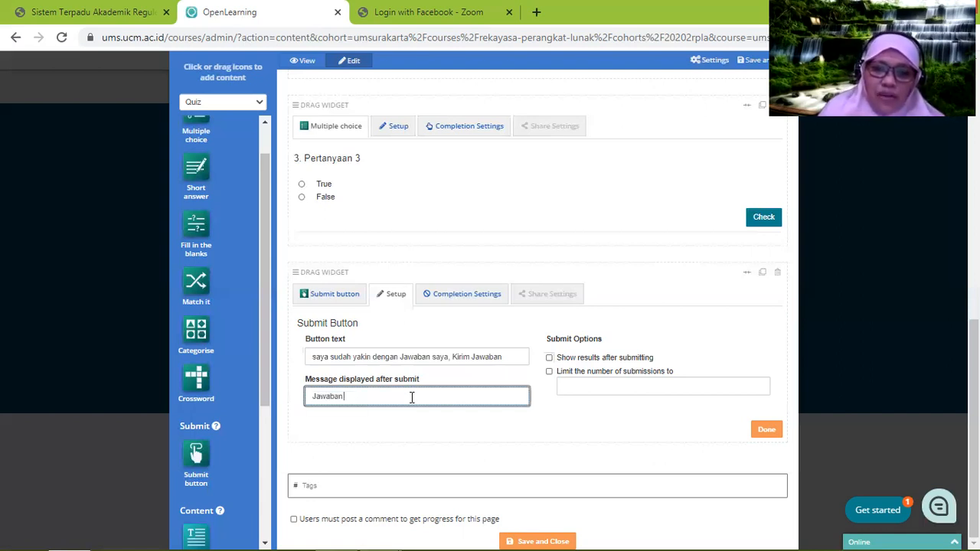
{"action": "type", "text": " su"}
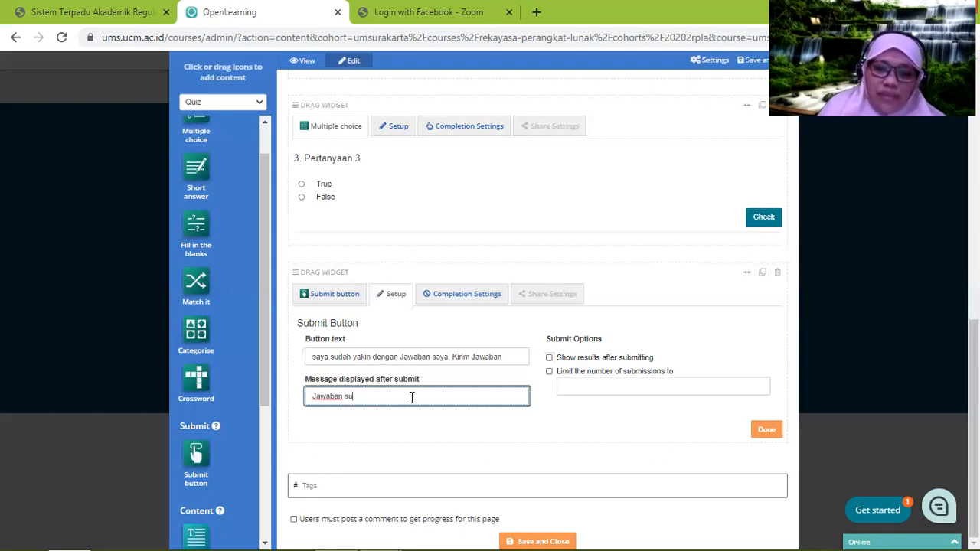
{"action": "type", "text": "dah di"}
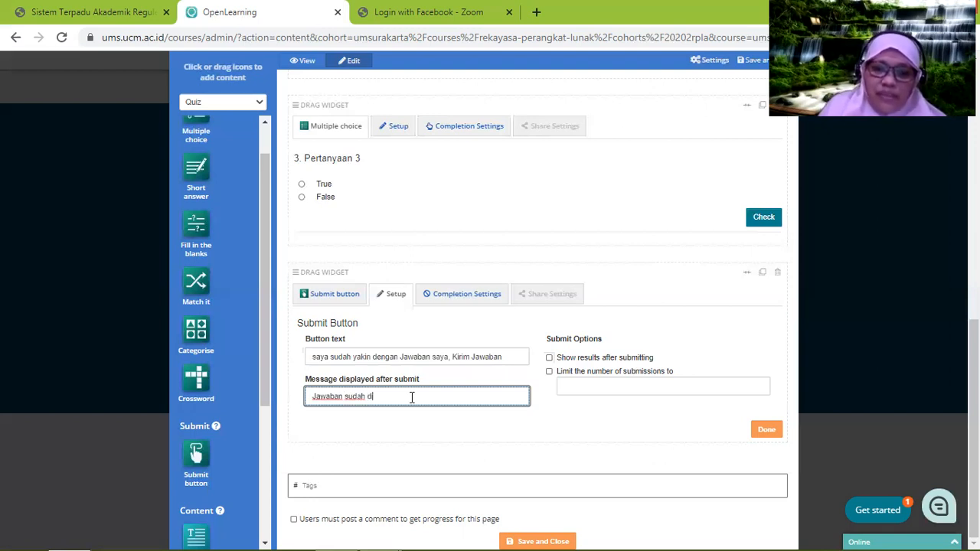
{"action": "type", "text": "re"}
{"action": "key", "text": "BackSpace"}
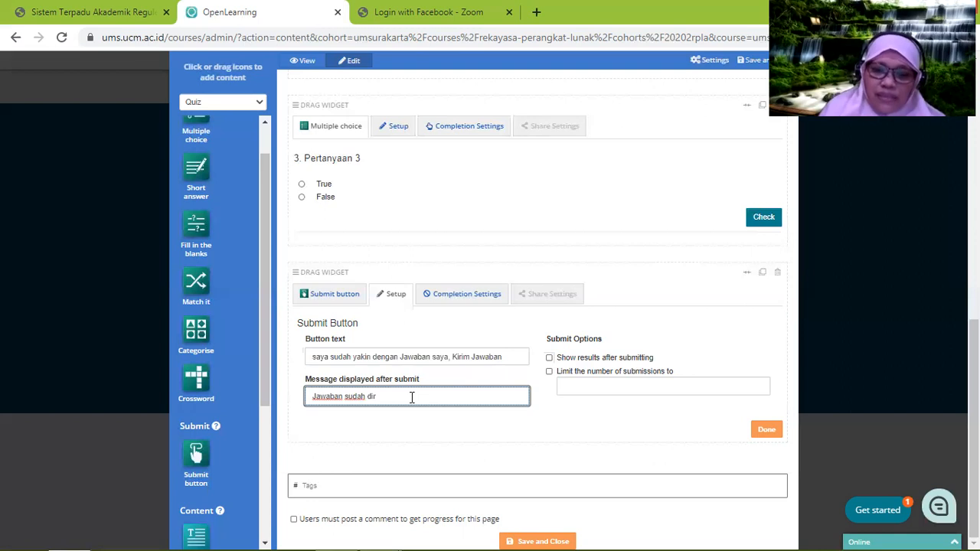
{"action": "type", "text": "ekam"}
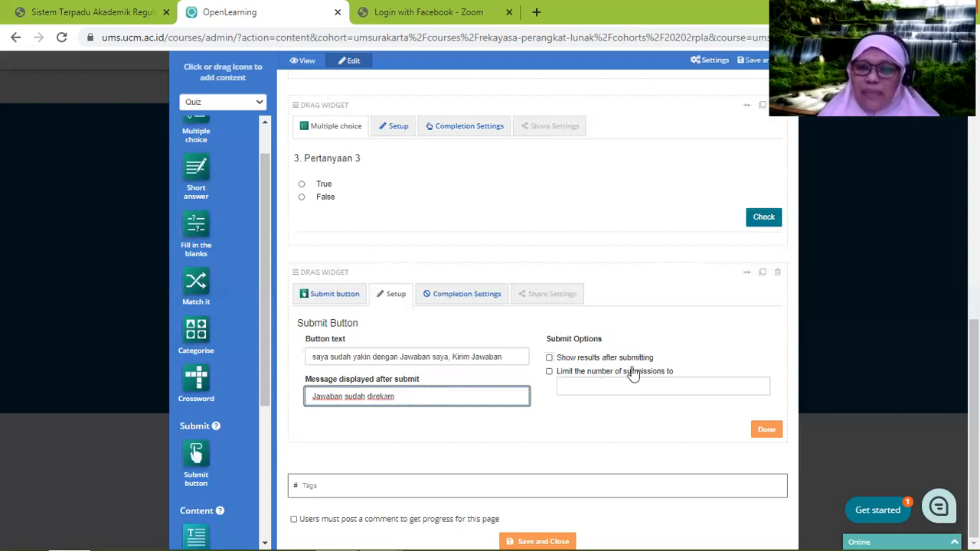
Step: Limit the number of submissions to 1 and finish the submit button's setup
{"action": "left_click", "coordinate": [549, 373]}
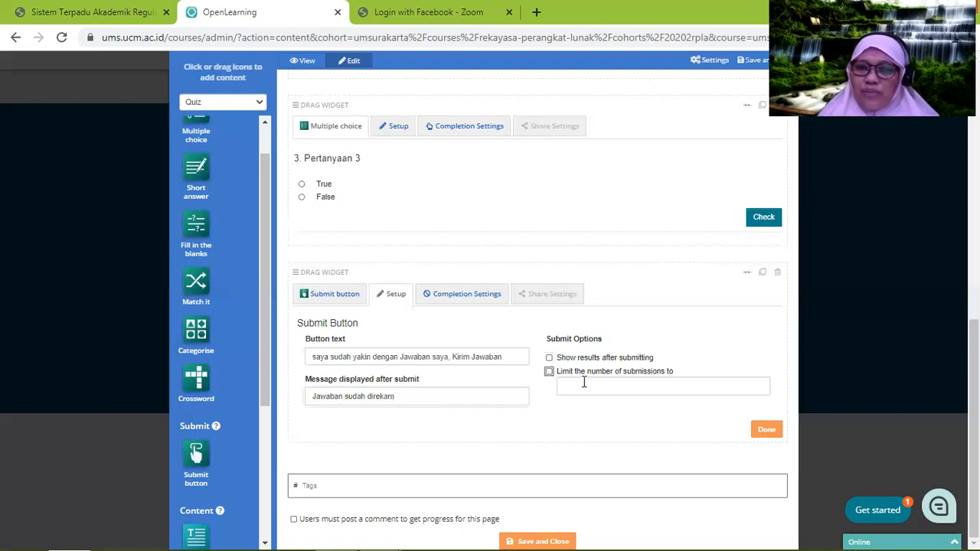
{"action": "left_click", "coordinate": [570, 386]}
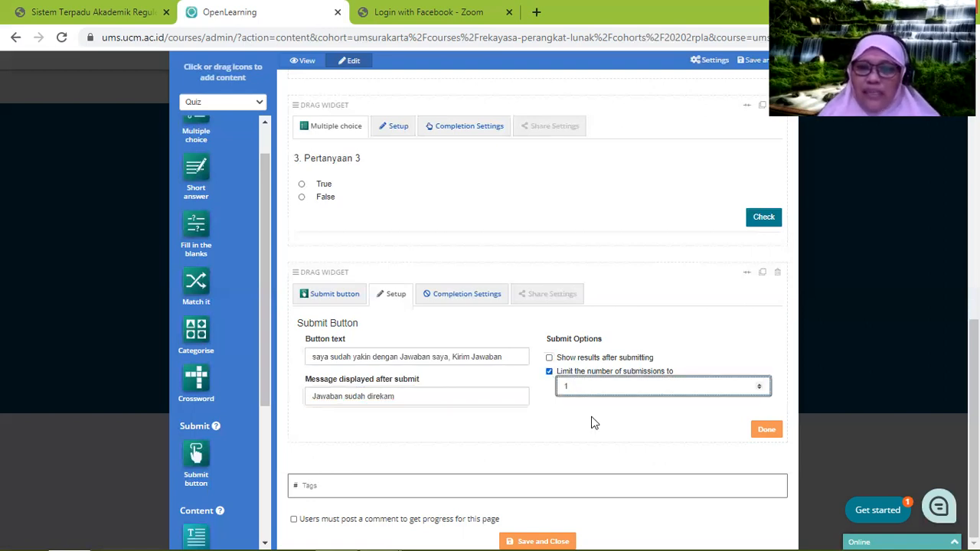
{"action": "left_click", "coordinate": [592, 414]}
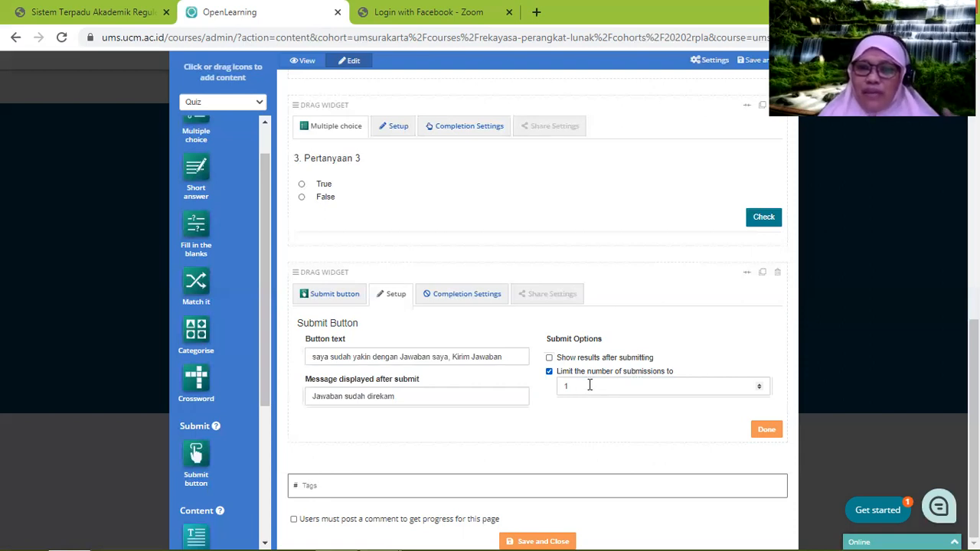
{"action": "double_click", "coordinate": [759, 386]}
{"action": "double_click", "coordinate": [760, 390]}
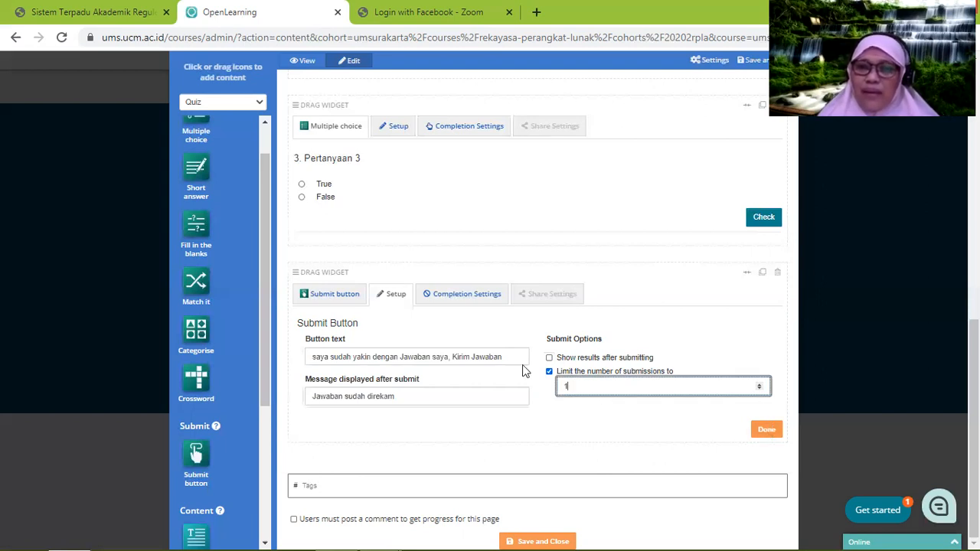
{"action": "left_click", "coordinate": [767, 431]}
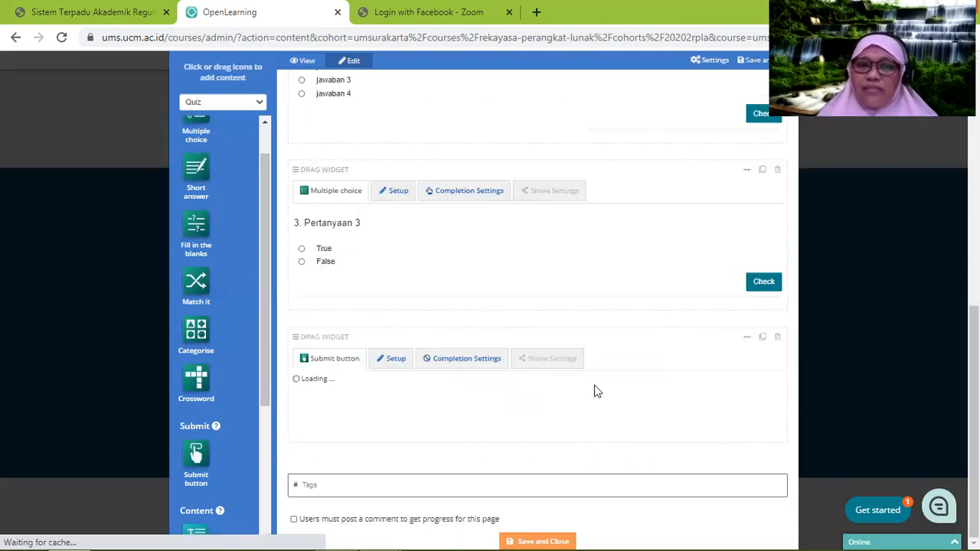
Step: Preview the exam page in view mode, examining the instructions, the three questions and the submit button
{"action": "scroll", "coordinate": [536, 369], "scroll_direction": "up", "scroll_amount": 3}
{"action": "scroll", "coordinate": [310, 69], "scroll_direction": "up", "scroll_amount": 1}
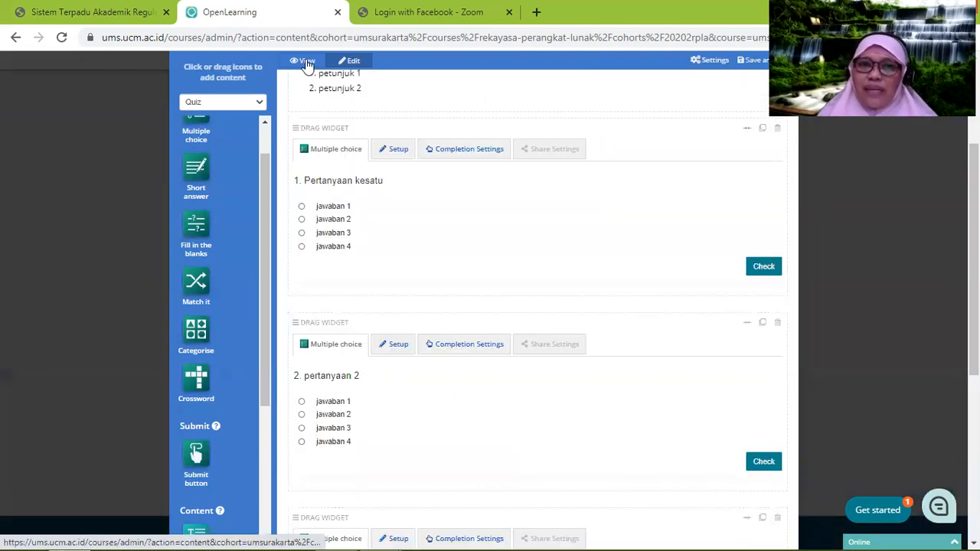
{"action": "left_click", "coordinate": [306, 61]}
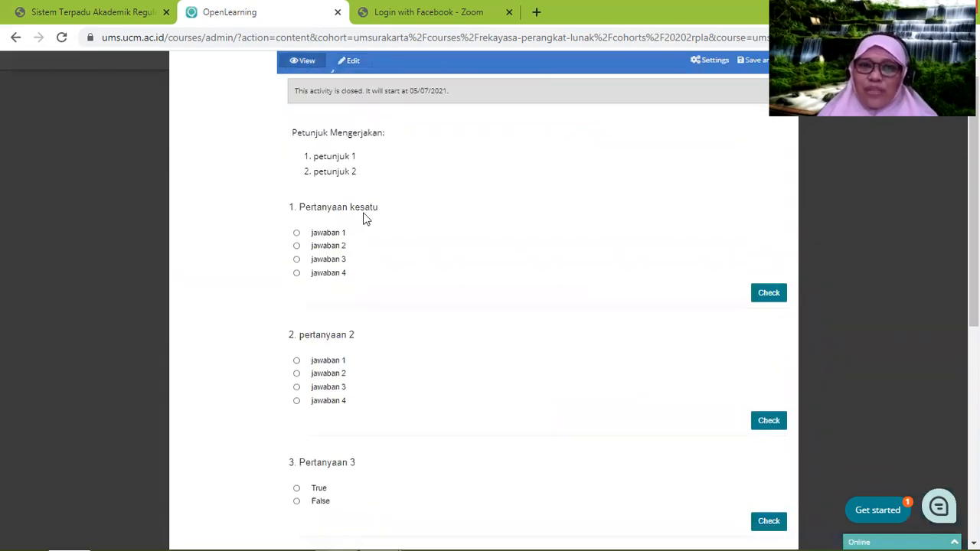
{"action": "scroll", "coordinate": [427, 241], "scroll_direction": "down", "scroll_amount": 1}
{"action": "scroll", "coordinate": [459, 329], "scroll_direction": "down", "scroll_amount": 2}
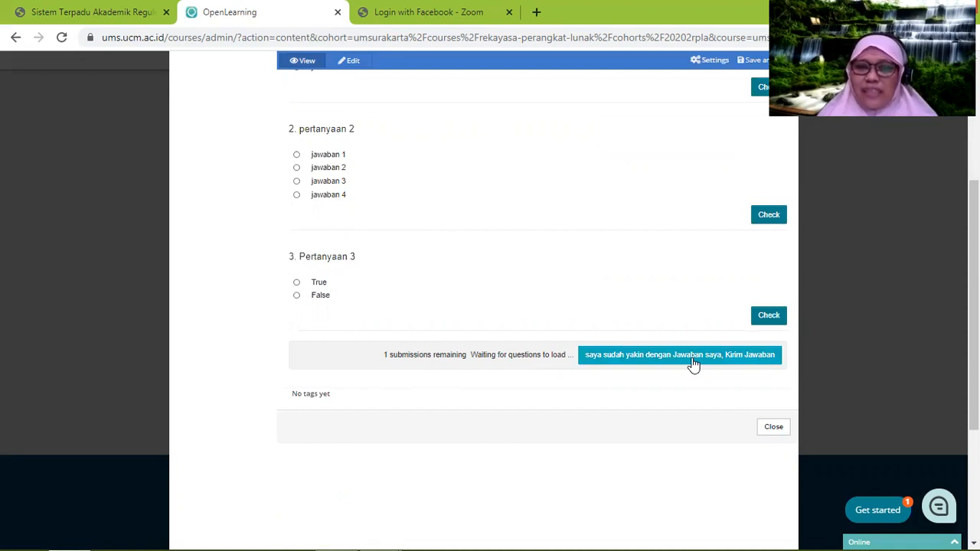
{"action": "scroll", "coordinate": [441, 347], "scroll_direction": "up", "scroll_amount": 3}
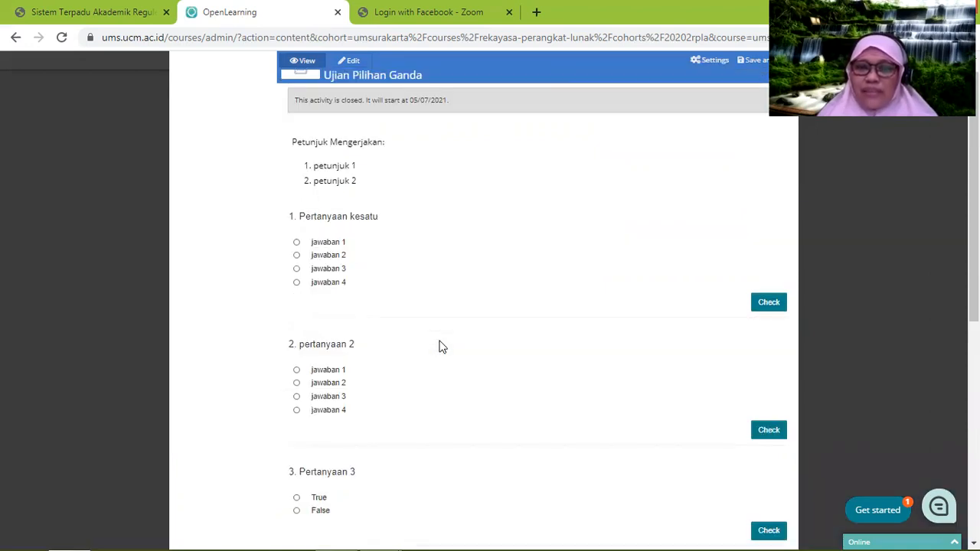
{"action": "scroll", "coordinate": [440, 347], "scroll_direction": "down", "scroll_amount": 2}
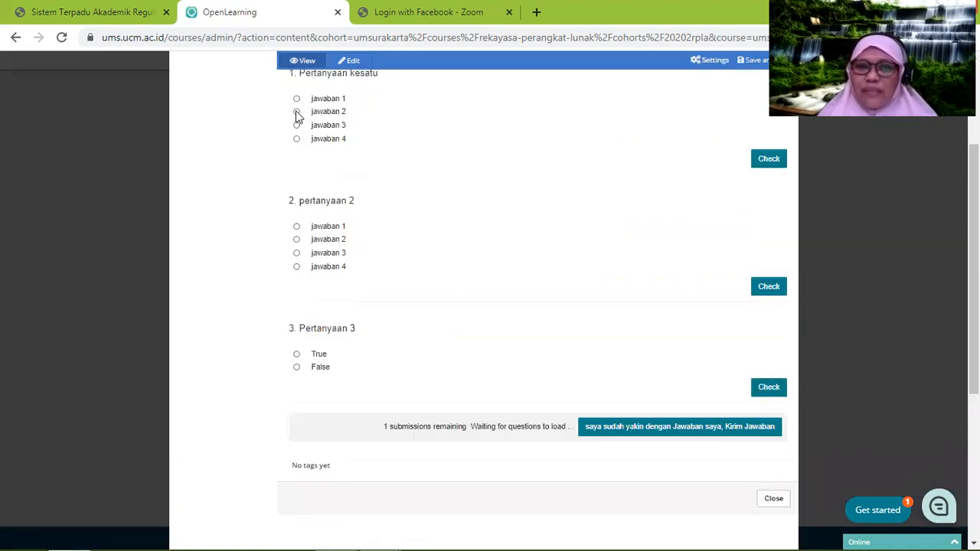
Step: Answer "jawaban 2" for the first two questions and "False" for the third, check each answer and submit the exam
{"action": "left_click", "coordinate": [300, 241]}
{"action": "left_click", "coordinate": [296, 239]}
{"action": "left_click", "coordinate": [296, 366]}
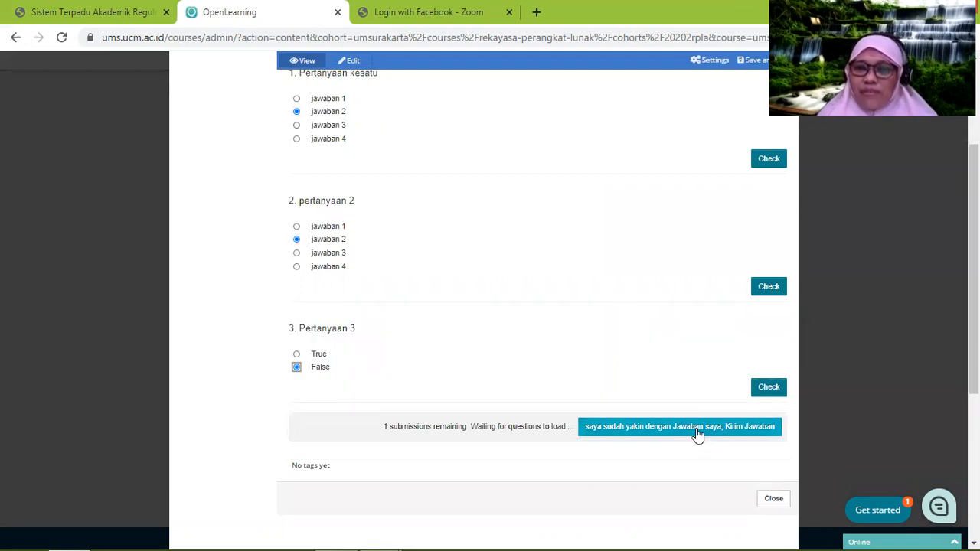
{"action": "left_click", "coordinate": [769, 157]}
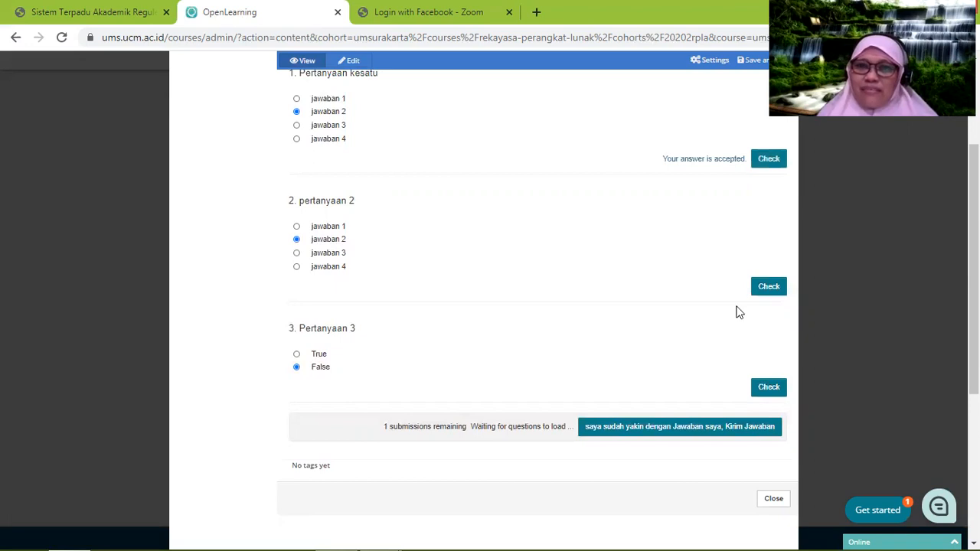
{"action": "left_click", "coordinate": [767, 287]}
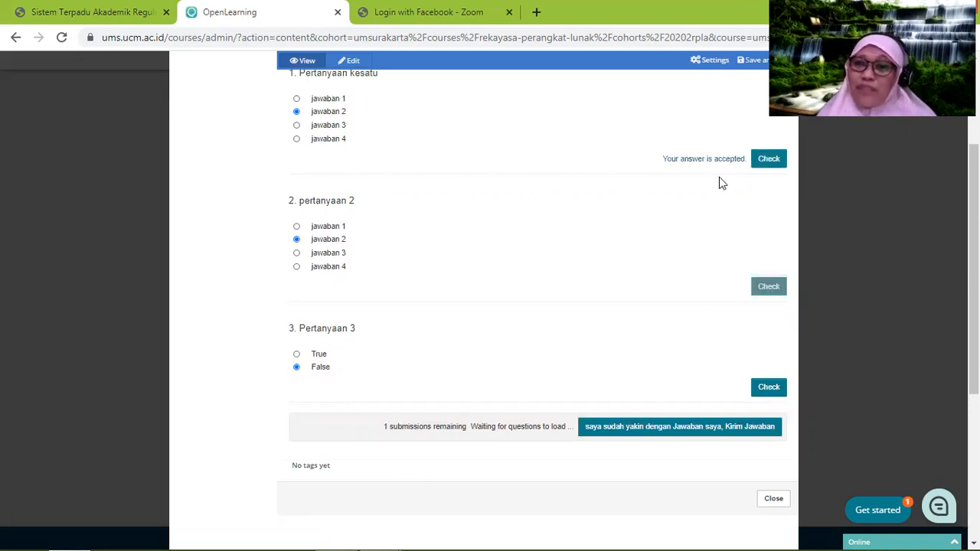
{"action": "left_click", "coordinate": [768, 397]}
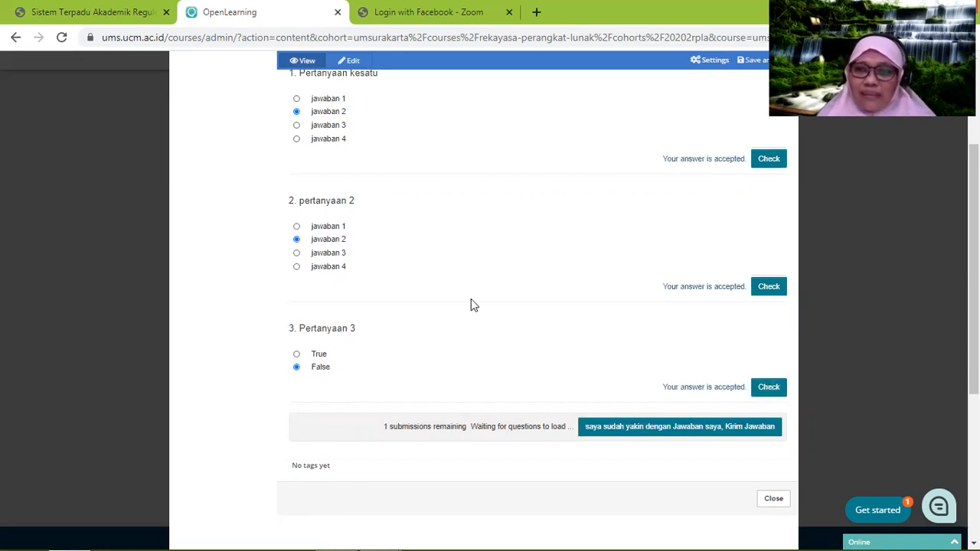
{"action": "left_click", "coordinate": [648, 427]}
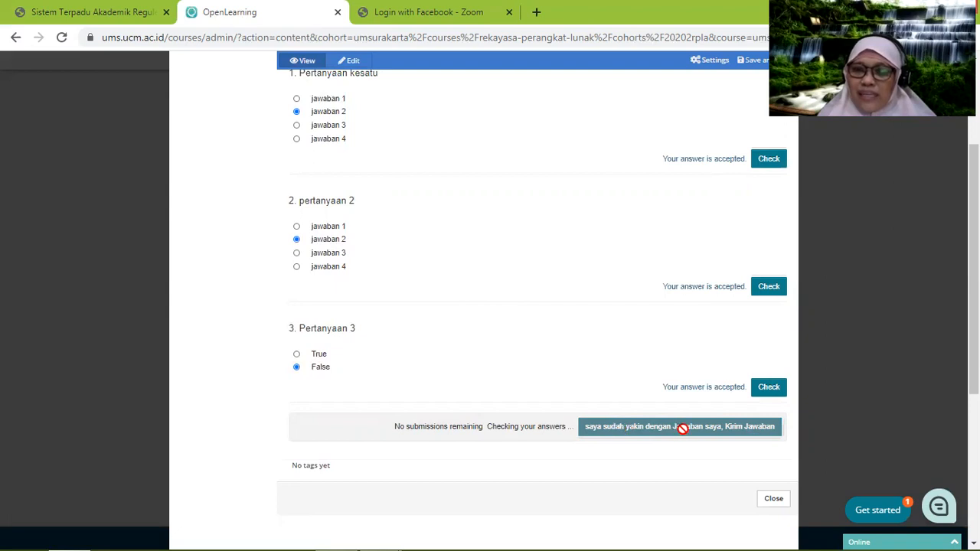
Step: Review the submission status and the answered questions, and save and close the exam page
{"action": "scroll", "coordinate": [635, 457], "scroll_direction": "down", "scroll_amount": 1}
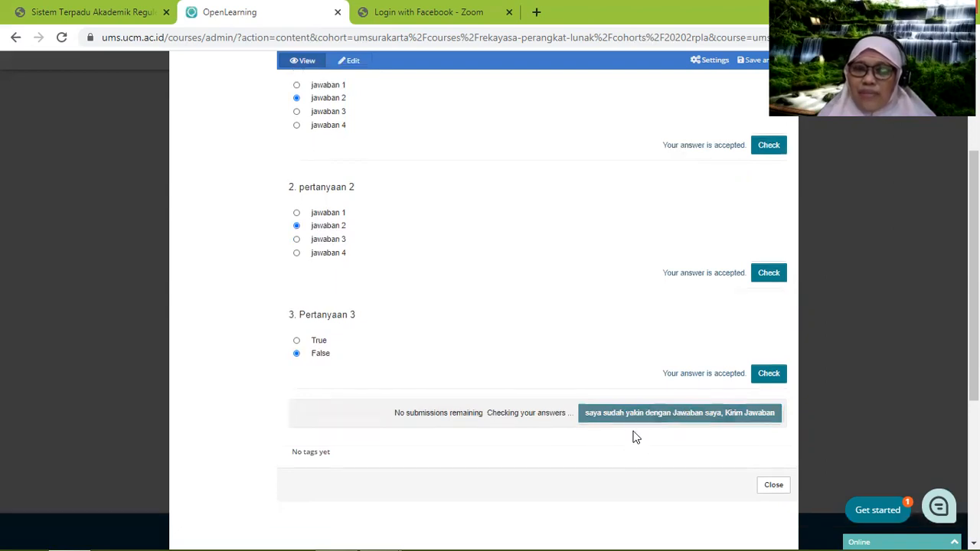
{"action": "scroll", "coordinate": [582, 372], "scroll_direction": "down", "scroll_amount": 1}
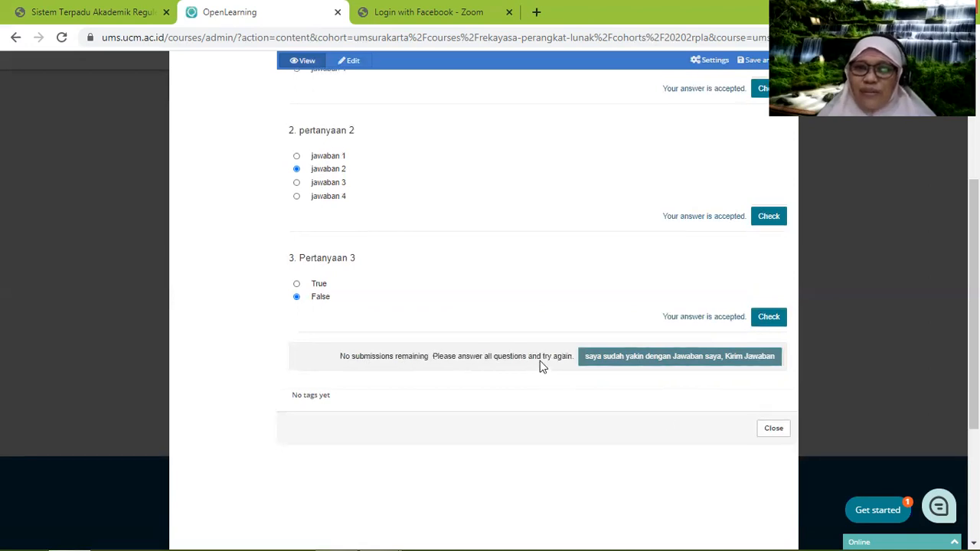
{"action": "scroll", "coordinate": [541, 367], "scroll_direction": "up", "scroll_amount": 3}
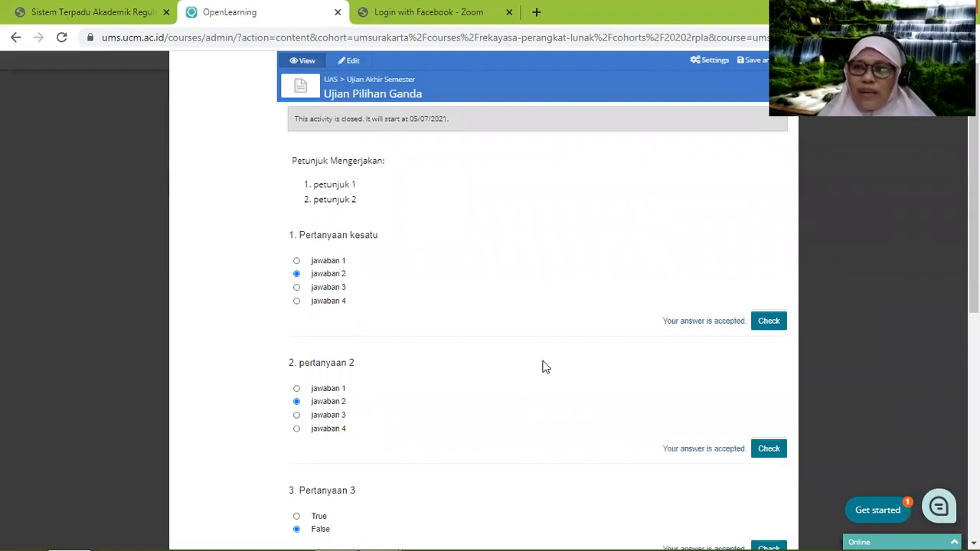
{"action": "scroll", "coordinate": [454, 330], "scroll_direction": "down", "scroll_amount": 3}
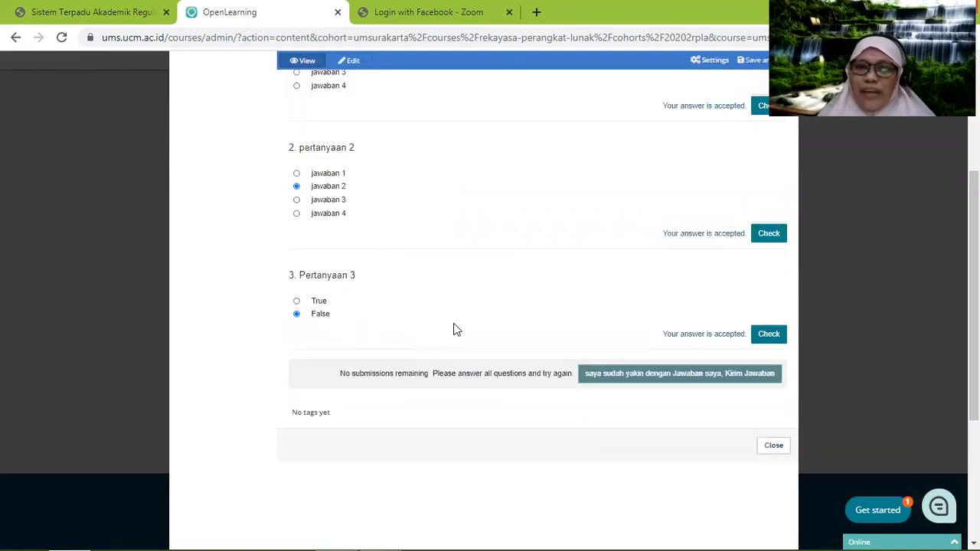
{"action": "scroll", "coordinate": [455, 330], "scroll_direction": "up", "scroll_amount": 2}
{"action": "scroll", "coordinate": [735, 76], "scroll_direction": "up", "scroll_amount": 1}
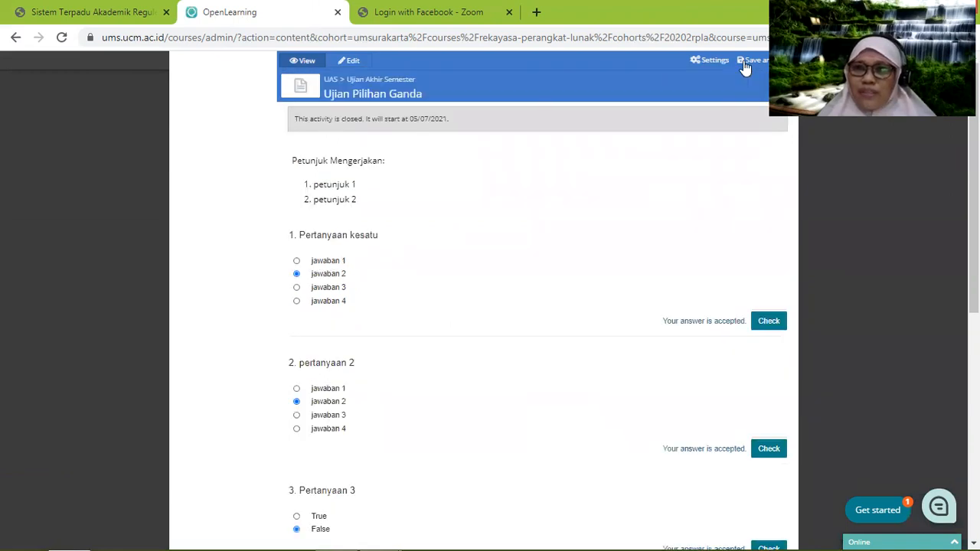
{"action": "left_click", "coordinate": [745, 68]}
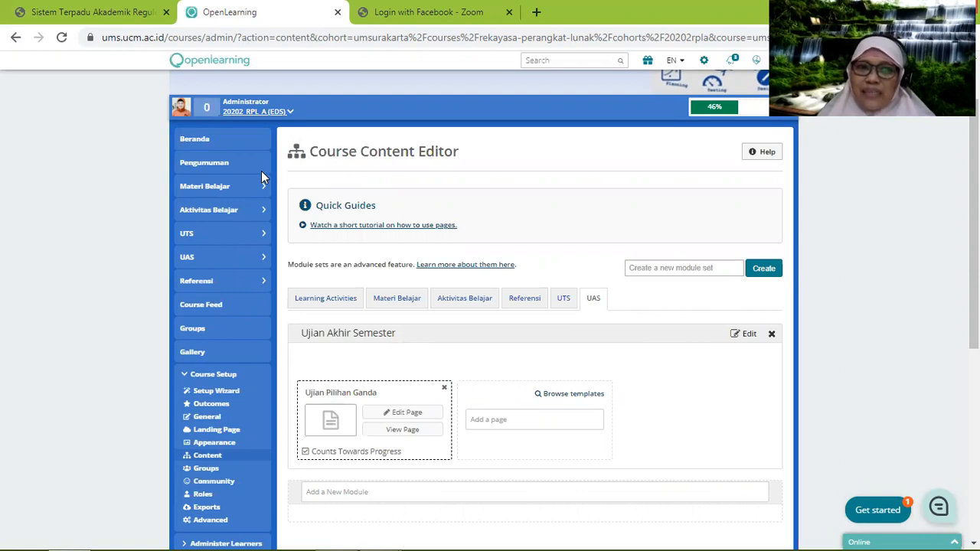
Step: Reopen the "Ujian Pilihan Ganda" page for editing and retitle it "Ujian Pilihan Ganda & True and False"
{"action": "left_click", "coordinate": [432, 386]}
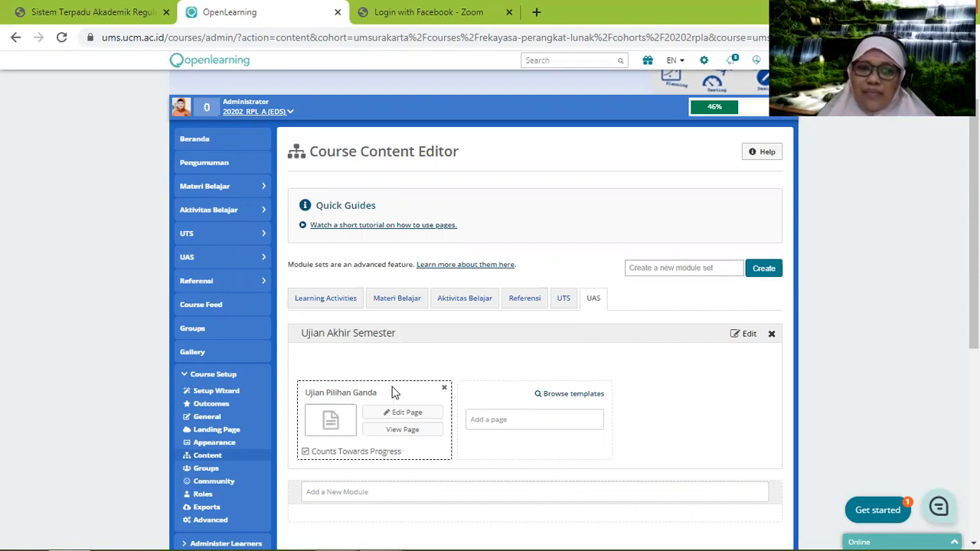
{"action": "scroll", "coordinate": [220, 357], "scroll_direction": "down", "scroll_amount": 2}
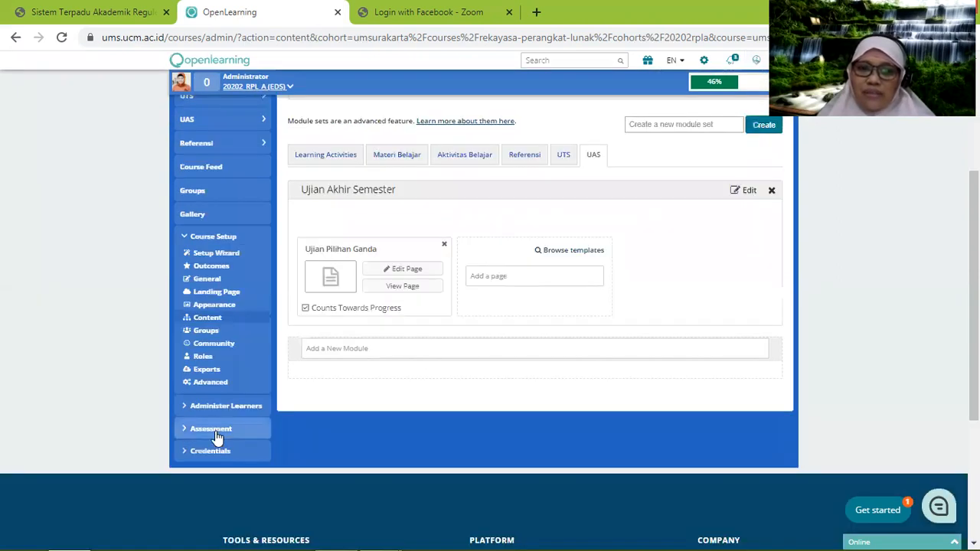
{"action": "left_click", "coordinate": [419, 272]}
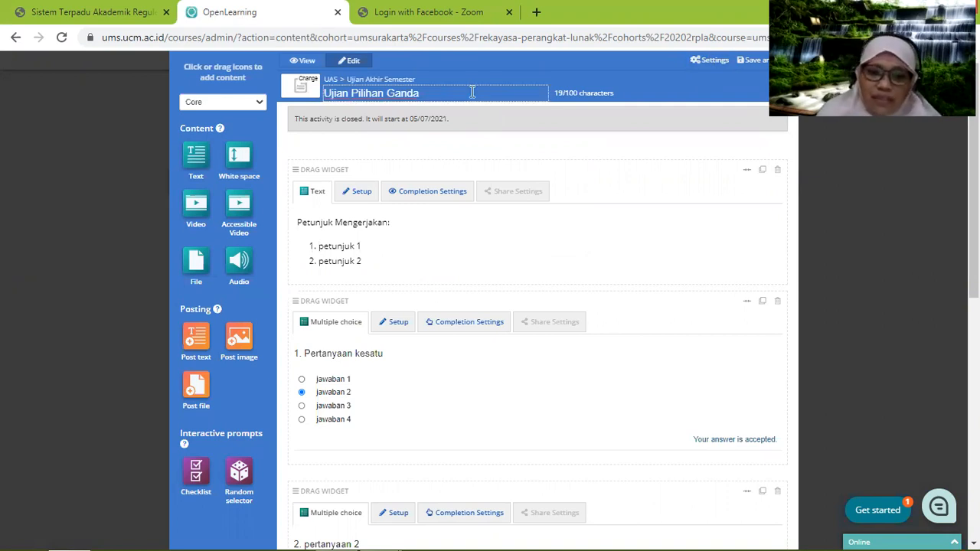
{"action": "type", "text": "dan tr"}
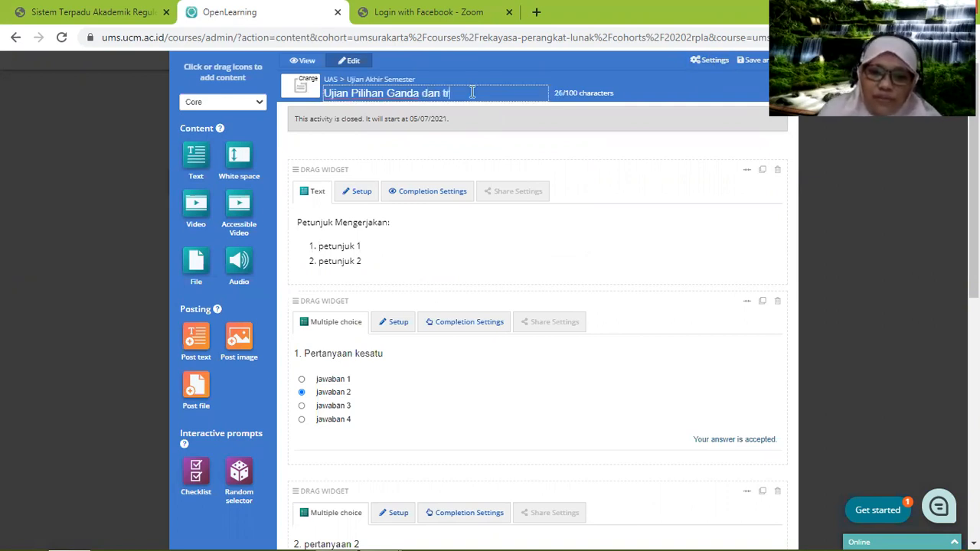
{"action": "type", "text": "ue and "}
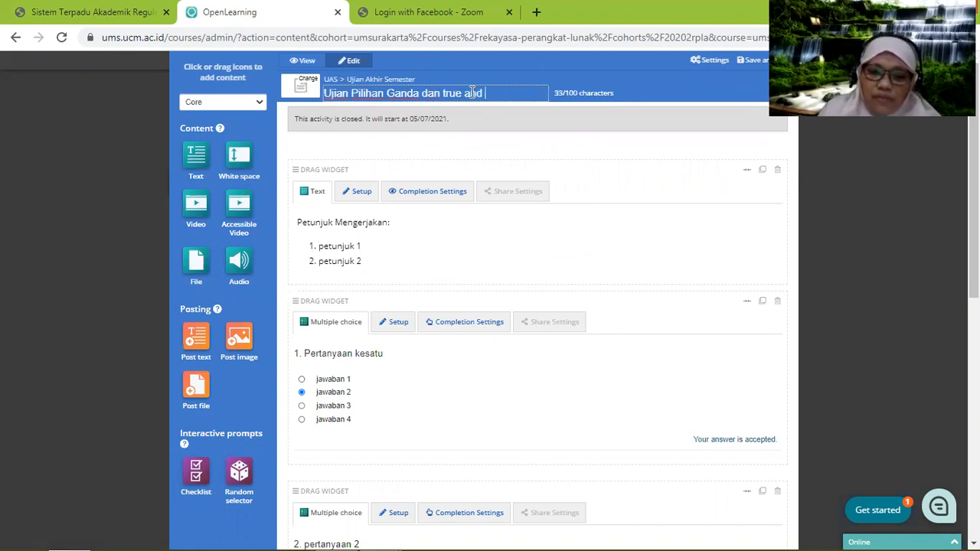
{"action": "type", "text": "False"}
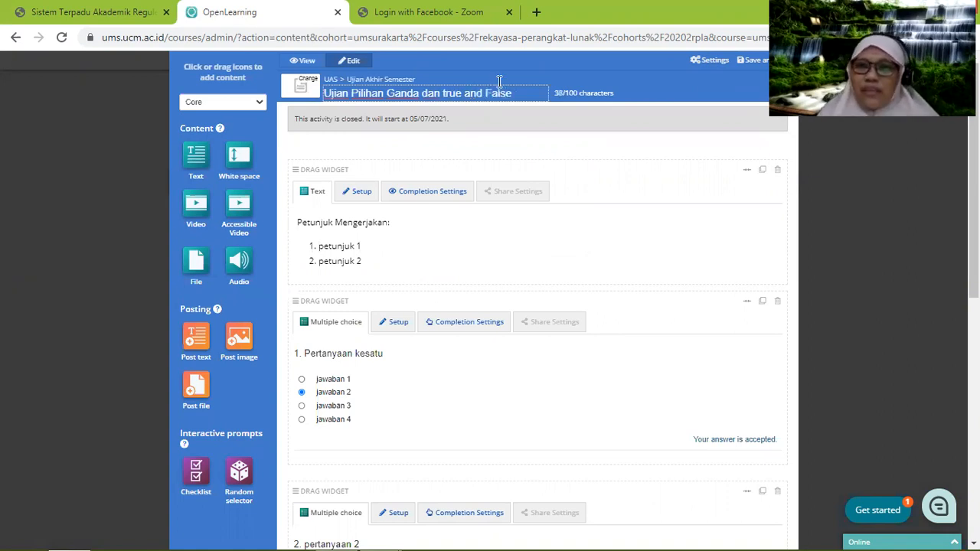
{"action": "left_click", "coordinate": [445, 91]}
{"action": "key", "text": "BackSpace"}
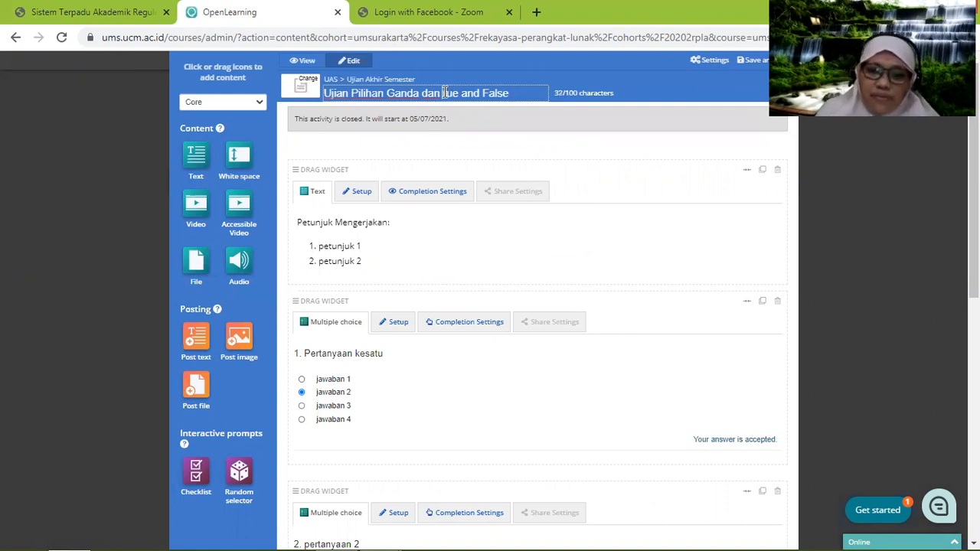
{"action": "type", "text": "T"}
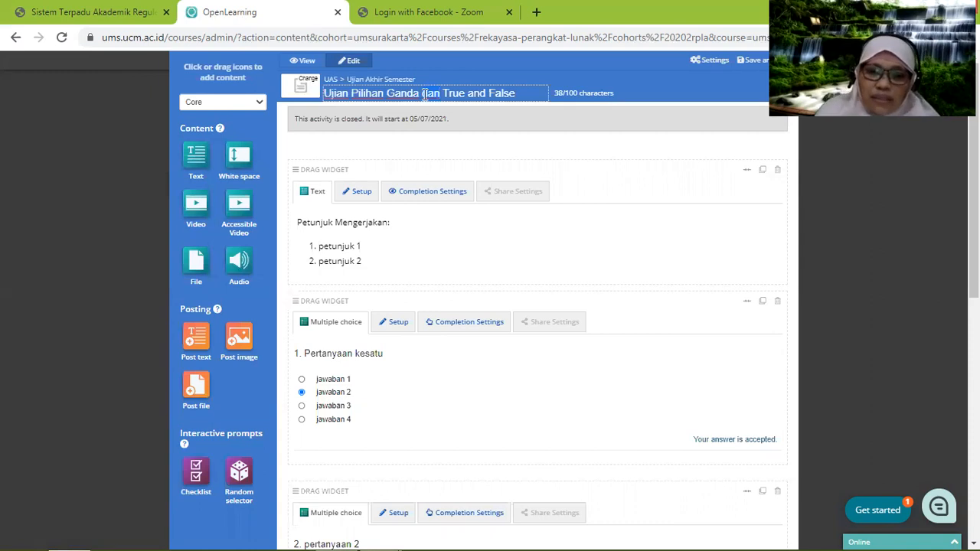
{"action": "type", "text": "&"}
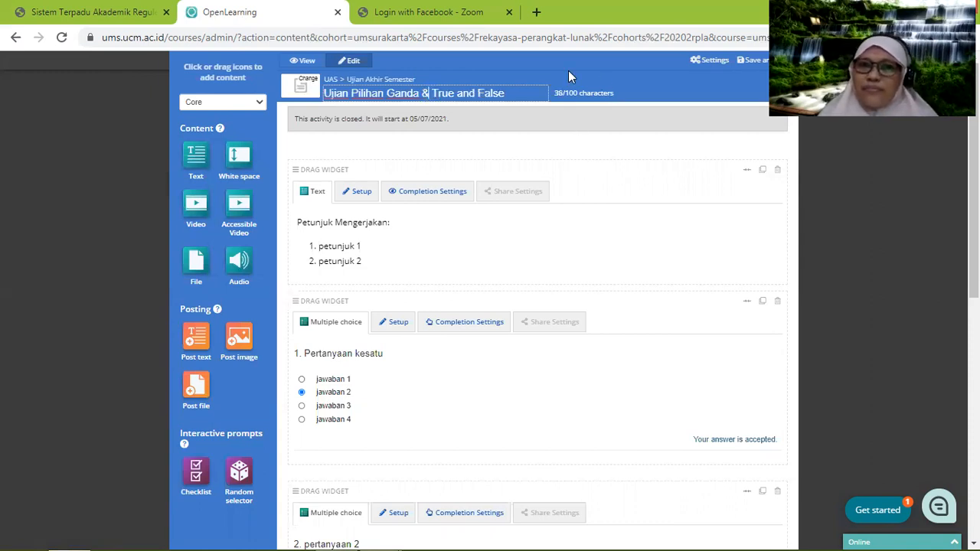
Step: Set the exam page's access timing to Restricted and its ending date to 5 July 2021
{"action": "left_click", "coordinate": [708, 61]}
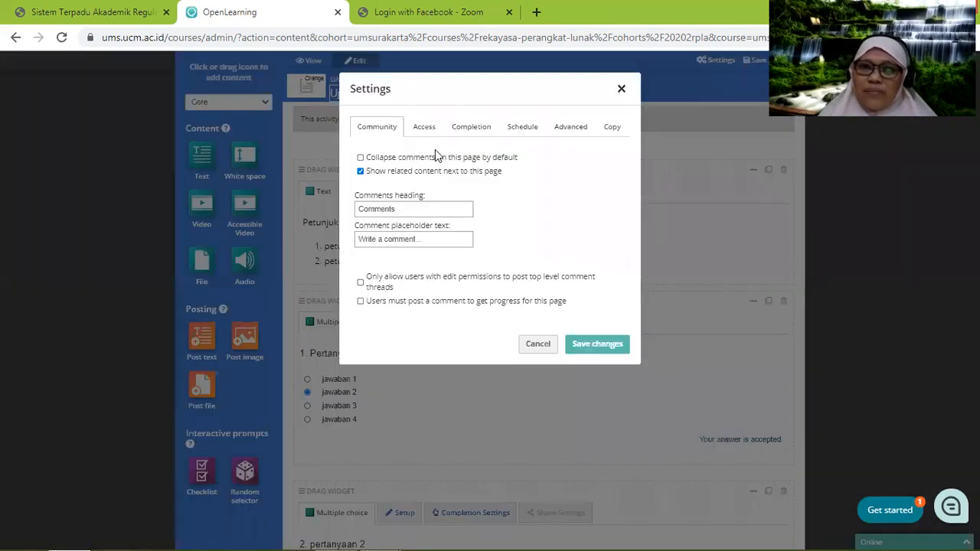
{"action": "left_click", "coordinate": [425, 129]}
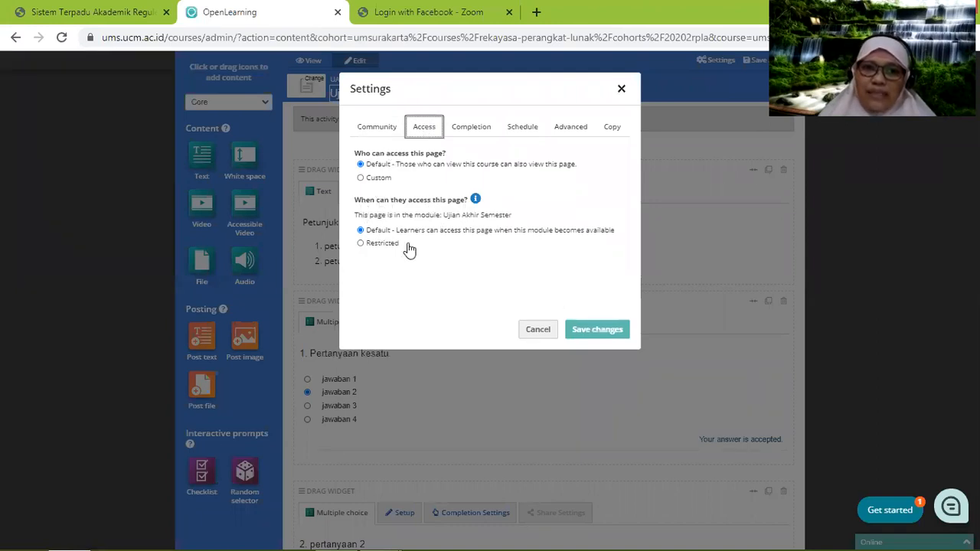
{"action": "left_click", "coordinate": [363, 243]}
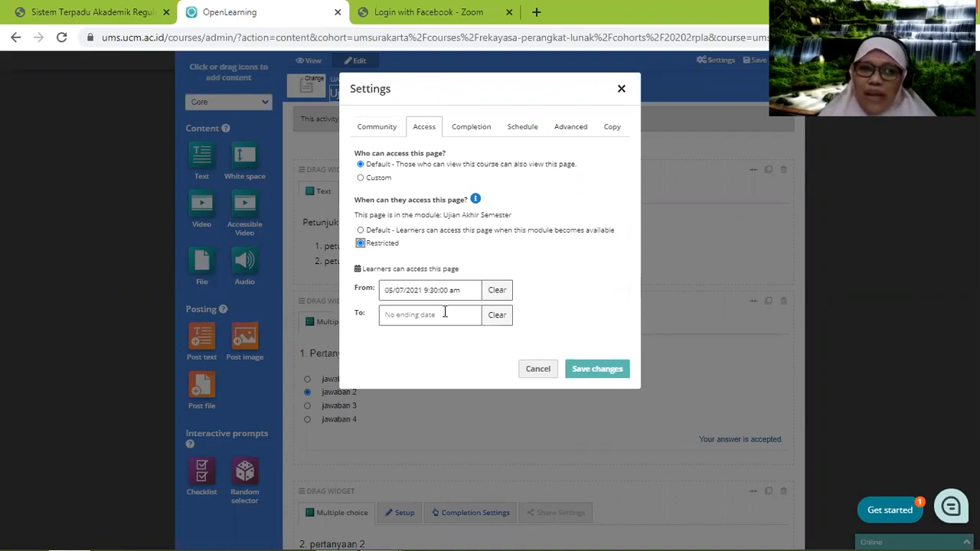
{"action": "left_click", "coordinate": [414, 318]}
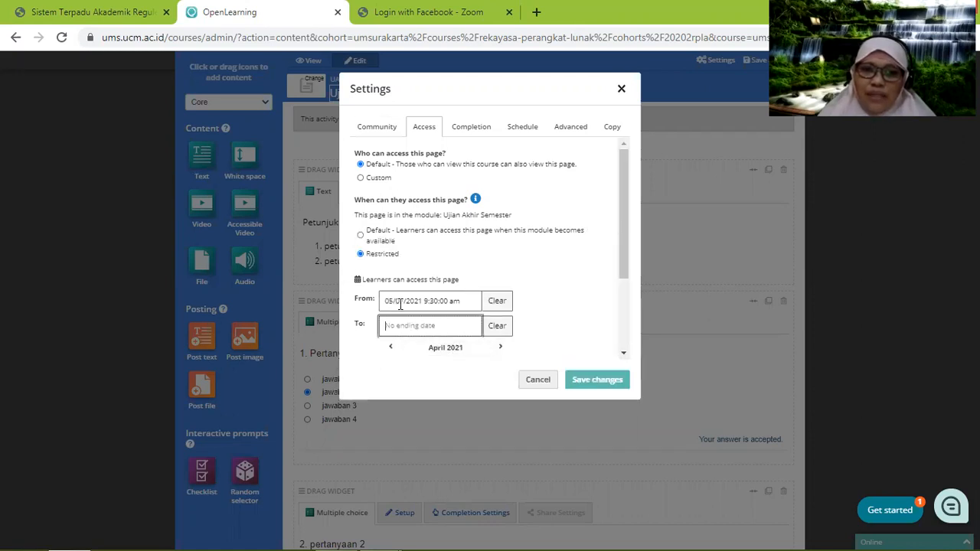
{"action": "left_click", "coordinate": [499, 350]}
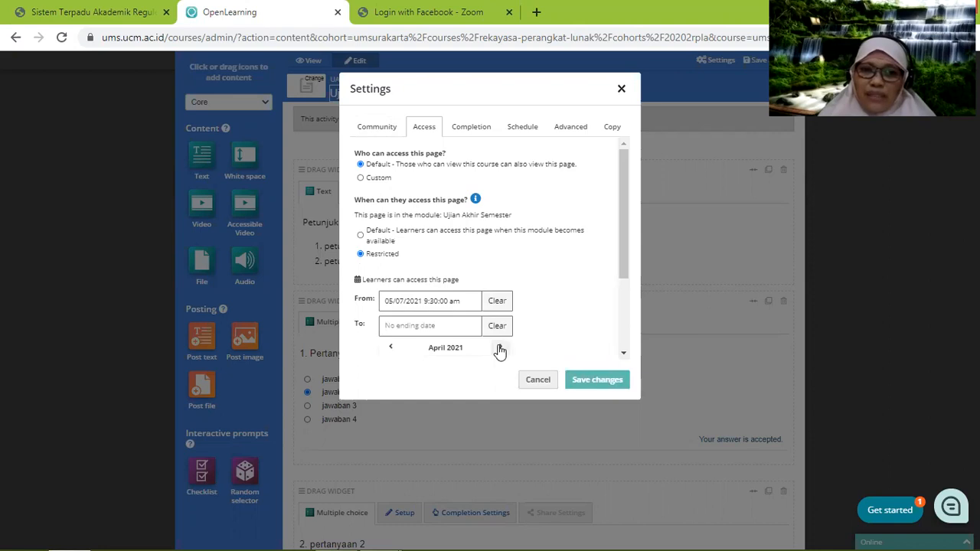
{"action": "left_click", "coordinate": [500, 350]}
{"action": "left_click", "coordinate": [500, 350]}
{"action": "scroll", "coordinate": [421, 337], "scroll_direction": "down", "scroll_amount": 1}
{"action": "left_click", "coordinate": [409, 321]}
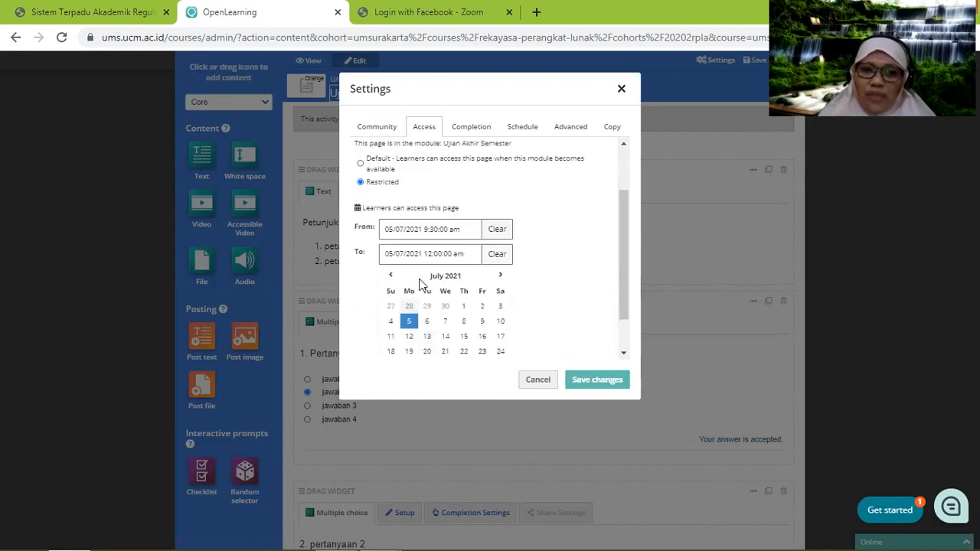
Step: Set the access period's ending time to 10:30:00 am and save the page settings
{"action": "scroll", "coordinate": [441, 358], "scroll_direction": "down", "scroll_amount": 1}
{"action": "left_click", "coordinate": [426, 356]}
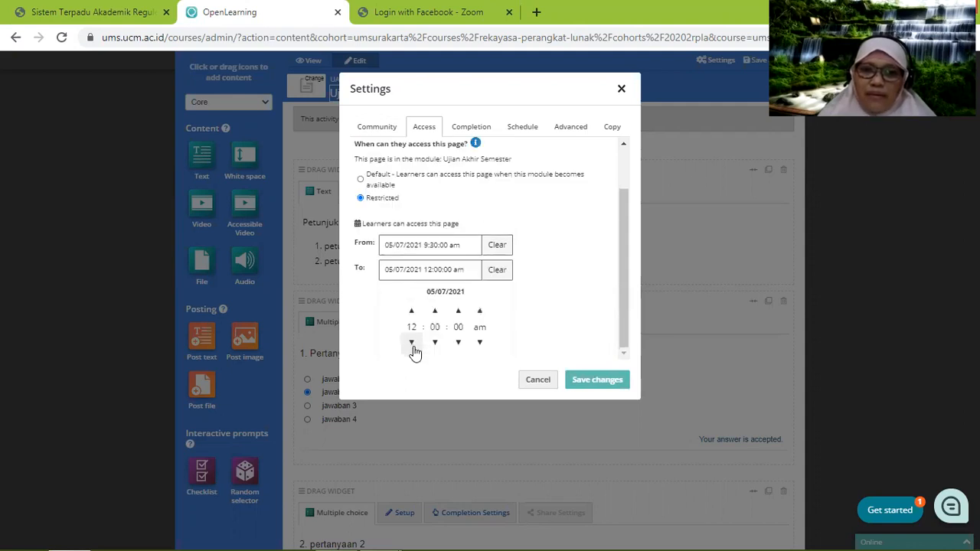
{"action": "left_click", "coordinate": [411, 311]}
{"action": "left_click", "coordinate": [411, 312]}
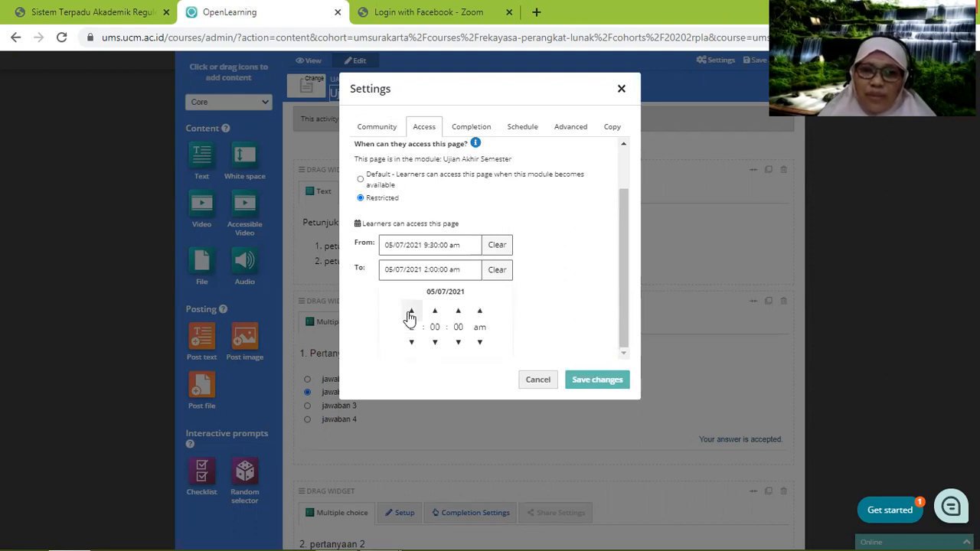
{"action": "left_click", "coordinate": [411, 311]}
{"action": "left_click", "coordinate": [412, 311]}
{"action": "left_click", "coordinate": [435, 312]}
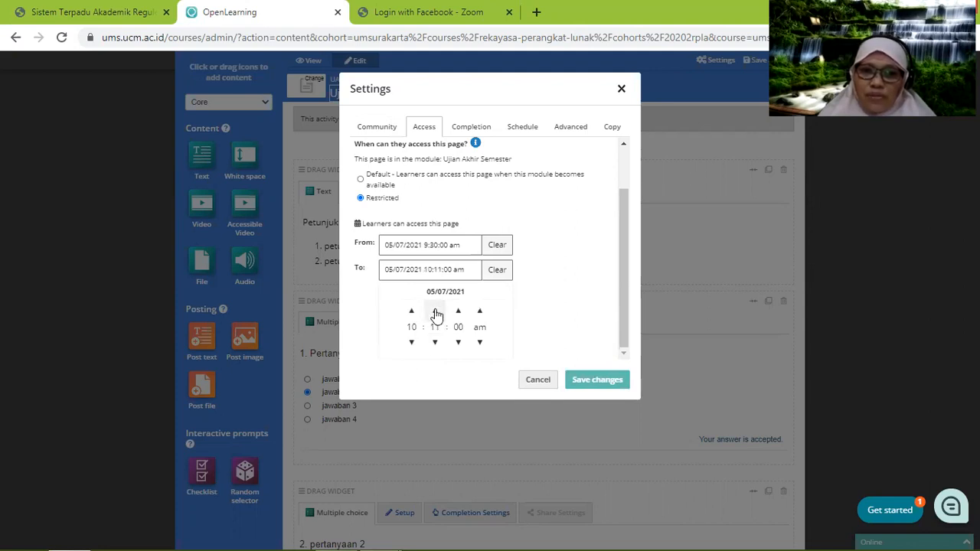
{"action": "left_click", "coordinate": [435, 312]}
{"action": "left_click", "coordinate": [435, 312]}
{"action": "left_click", "coordinate": [435, 311]}
{"action": "left_click", "coordinate": [435, 312]}
{"action": "left_click", "coordinate": [435, 311]}
{"action": "left_click", "coordinate": [435, 312]}
{"action": "left_click", "coordinate": [435, 312]}
{"action": "left_click", "coordinate": [435, 312]}
{"action": "left_click", "coordinate": [435, 311]}
{"action": "left_click", "coordinate": [435, 311]}
{"action": "left_click", "coordinate": [435, 312]}
{"action": "left_click", "coordinate": [435, 312]}
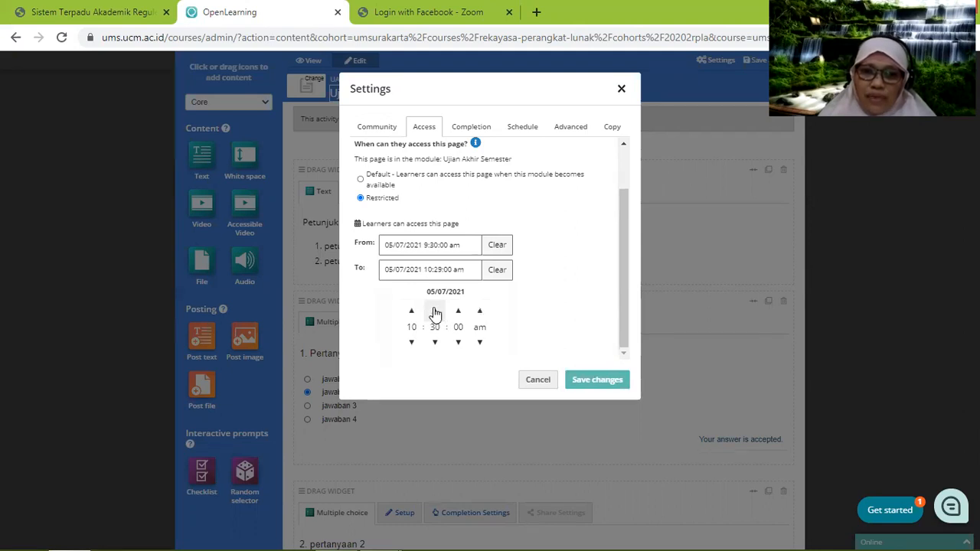
{"action": "left_click", "coordinate": [590, 380]}
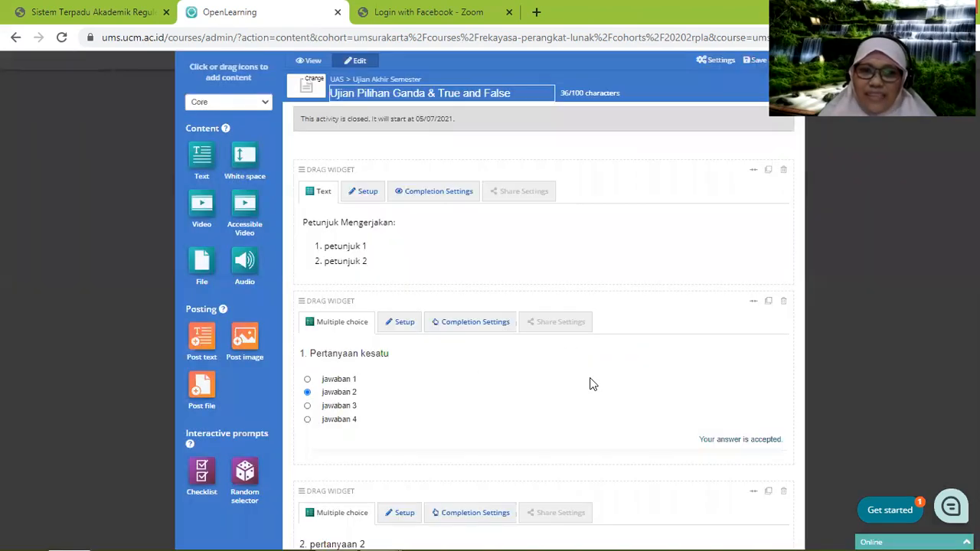
Step: Recheck the exam page's access period without changing it, and save and close the page
{"action": "left_click", "coordinate": [710, 61]}
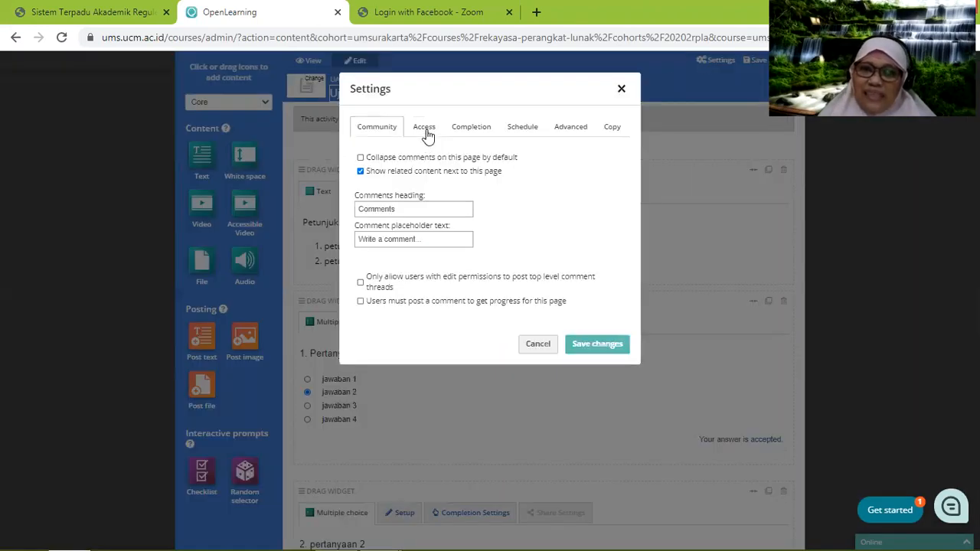
{"action": "left_click", "coordinate": [426, 130]}
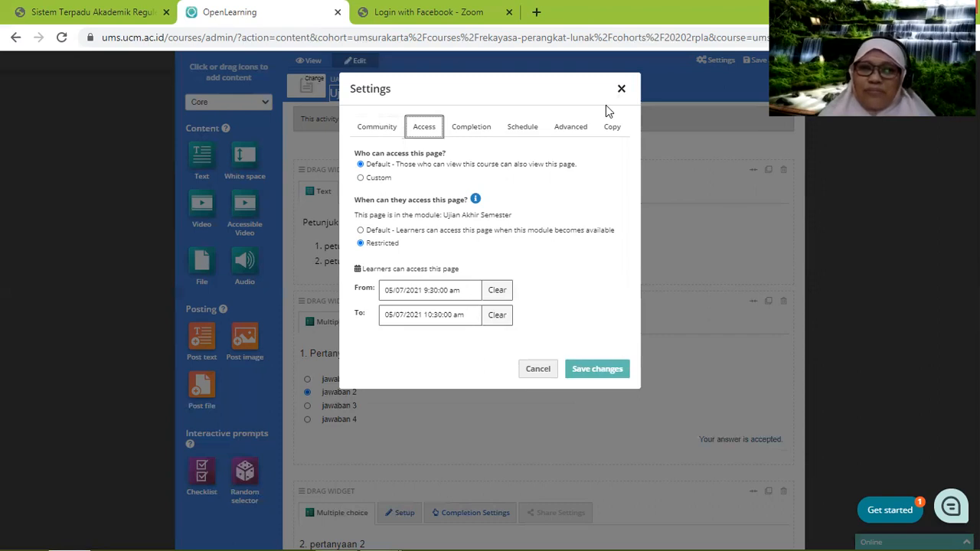
{"action": "left_click", "coordinate": [621, 90]}
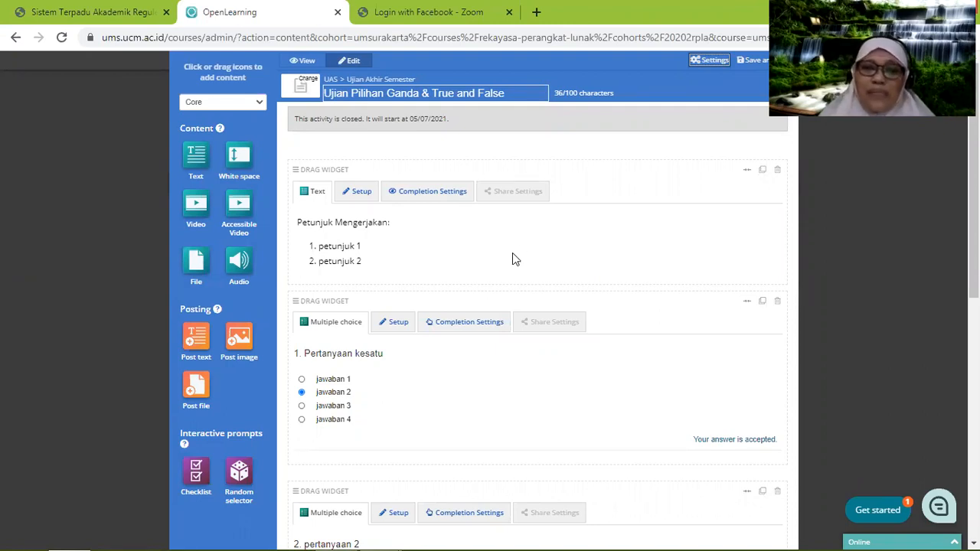
{"action": "left_click", "coordinate": [749, 65]}
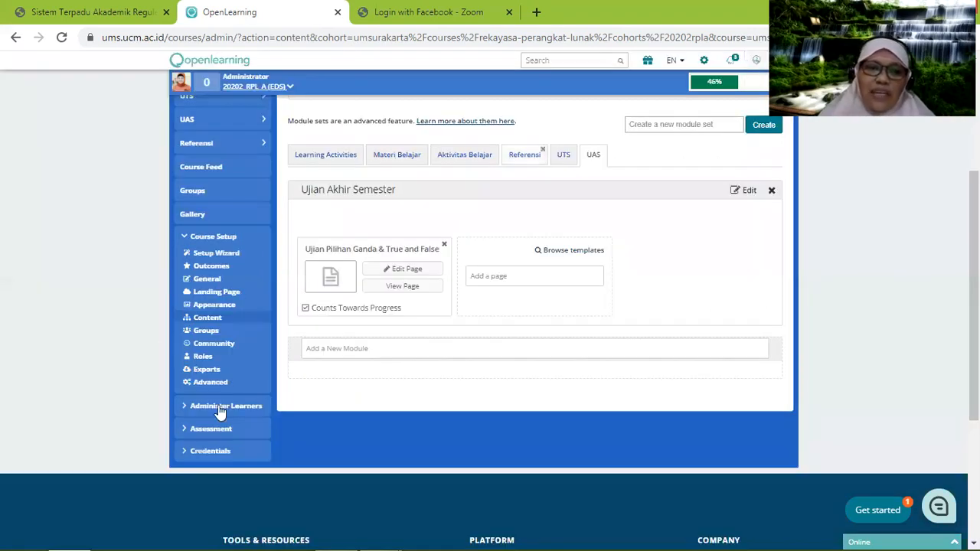
Step: Add a New Examination Report below the existing assignment reports in the course's assessment report design
{"action": "left_click", "coordinate": [219, 432]}
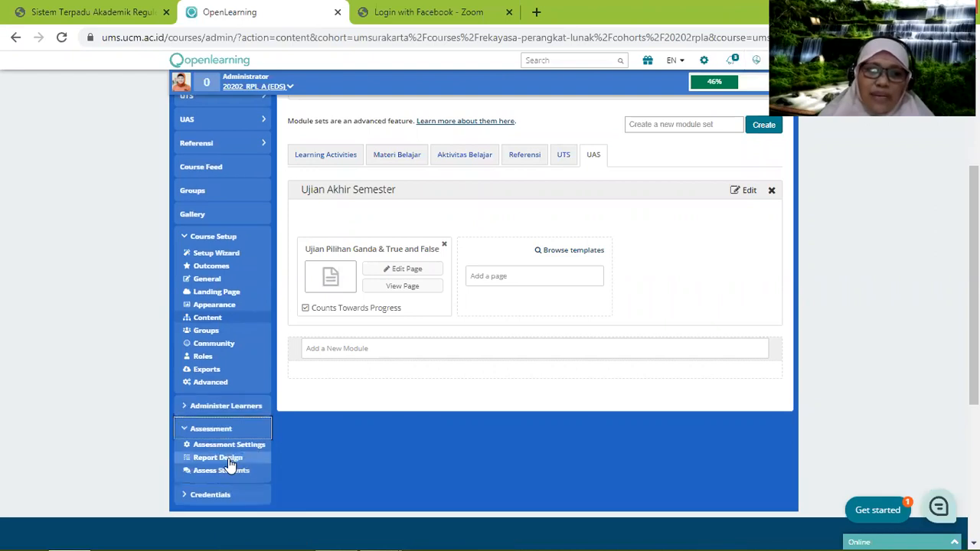
{"action": "left_click", "coordinate": [228, 458]}
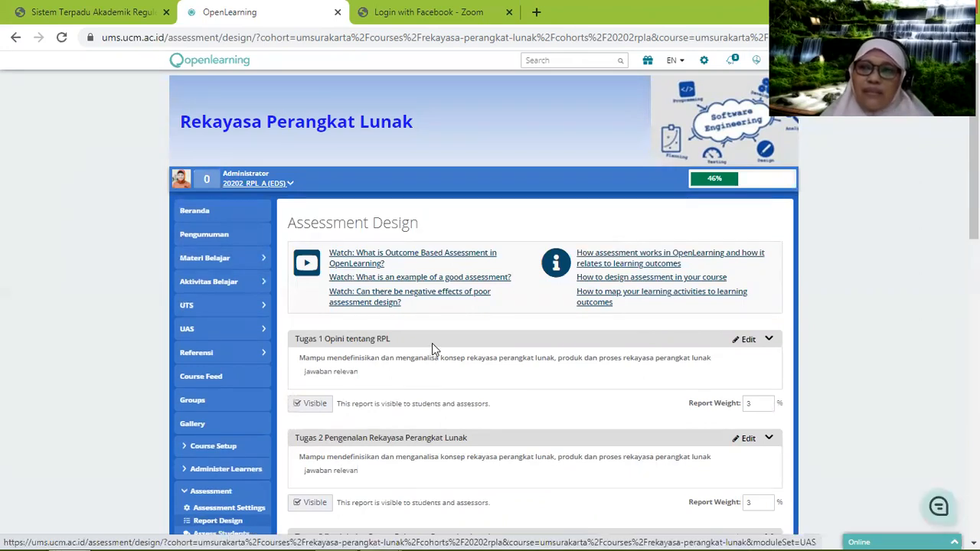
{"action": "scroll", "coordinate": [431, 342], "scroll_direction": "down", "scroll_amount": 2}
{"action": "scroll", "coordinate": [431, 338], "scroll_direction": "down", "scroll_amount": 1}
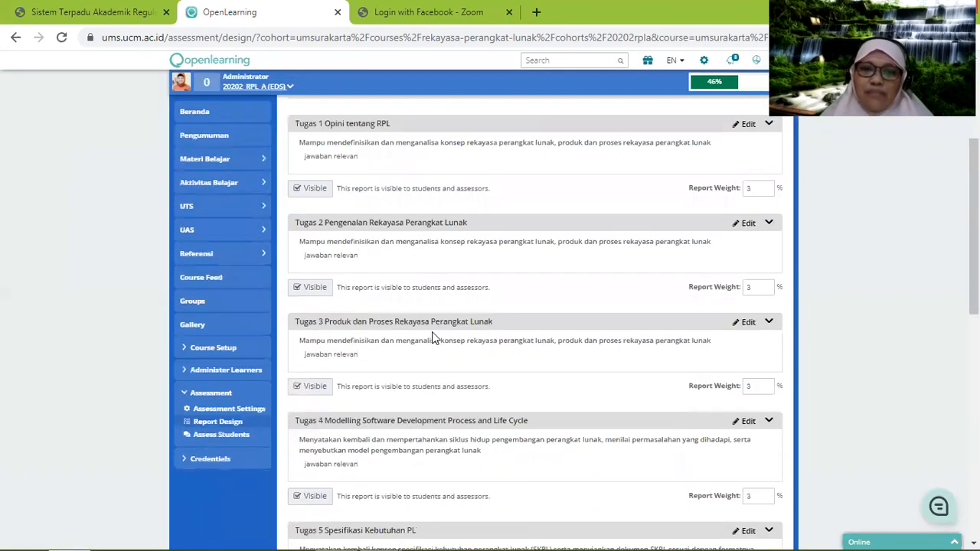
{"action": "scroll", "coordinate": [400, 221], "scroll_direction": "down", "scroll_amount": 4}
{"action": "scroll", "coordinate": [412, 230], "scroll_direction": "down", "scroll_amount": 1}
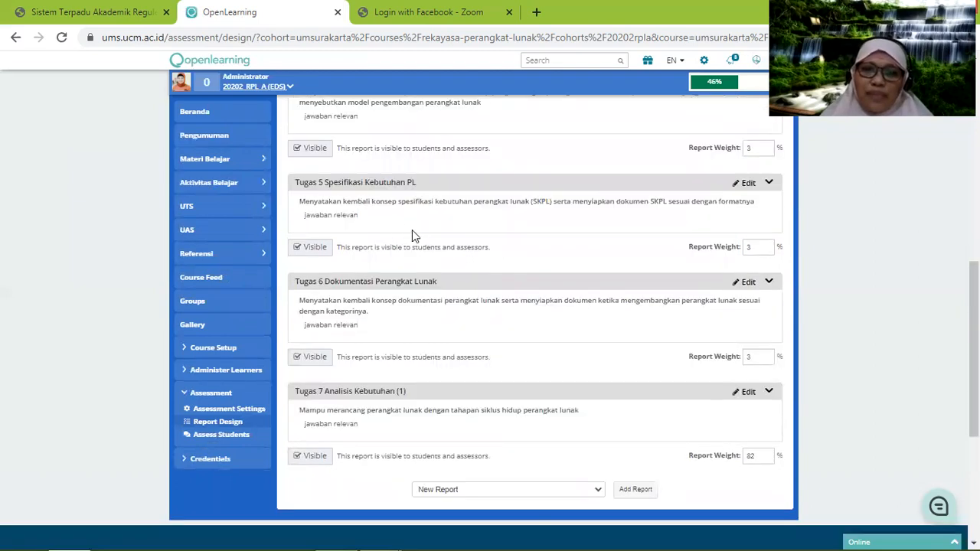
{"action": "scroll", "coordinate": [415, 221], "scroll_direction": "down", "scroll_amount": 1}
{"action": "scroll", "coordinate": [418, 212], "scroll_direction": "down", "scroll_amount": 3}
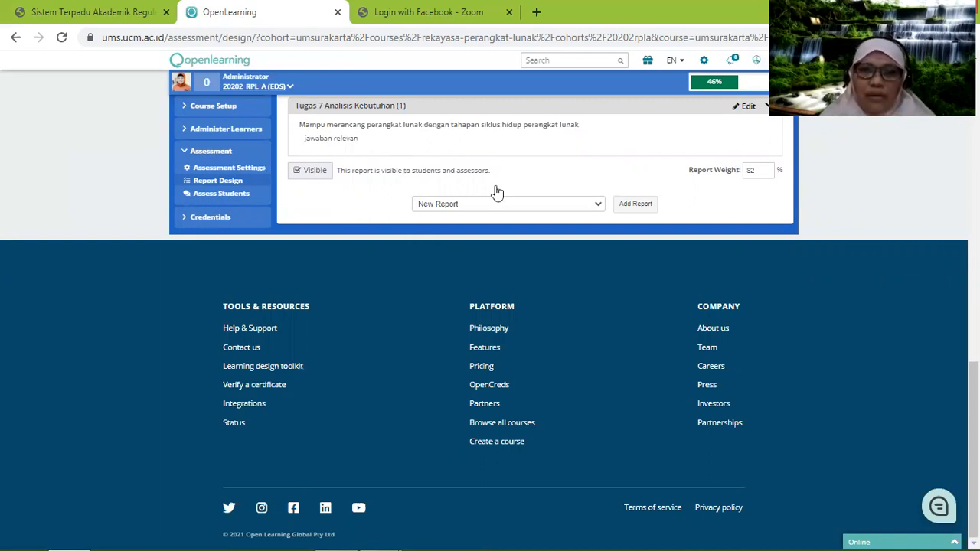
{"action": "left_click", "coordinate": [447, 209]}
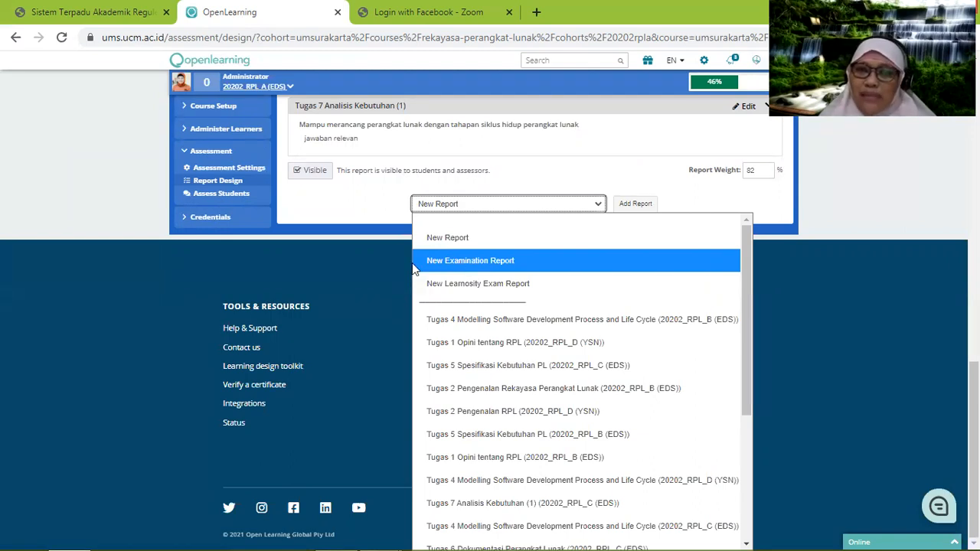
{"action": "left_click", "coordinate": [461, 261]}
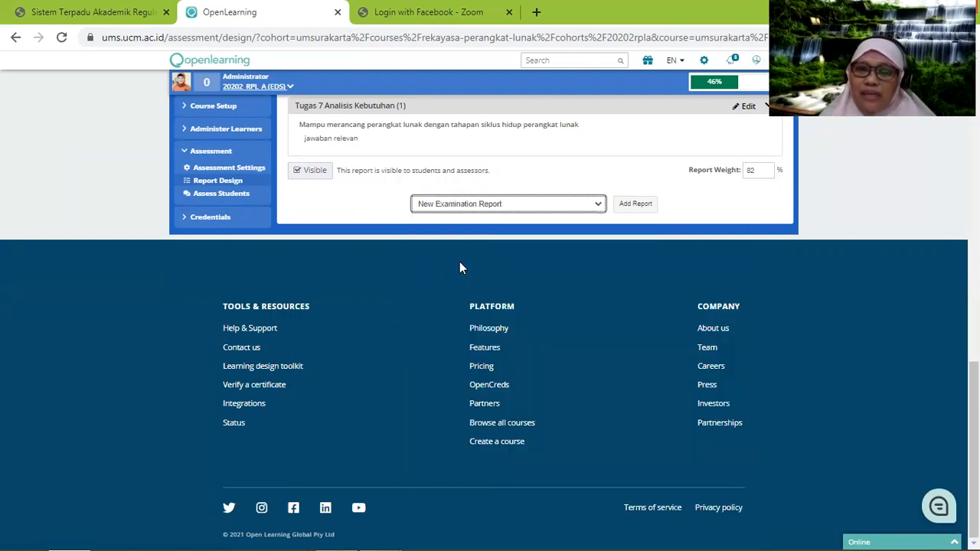
{"action": "left_click", "coordinate": [628, 212]}
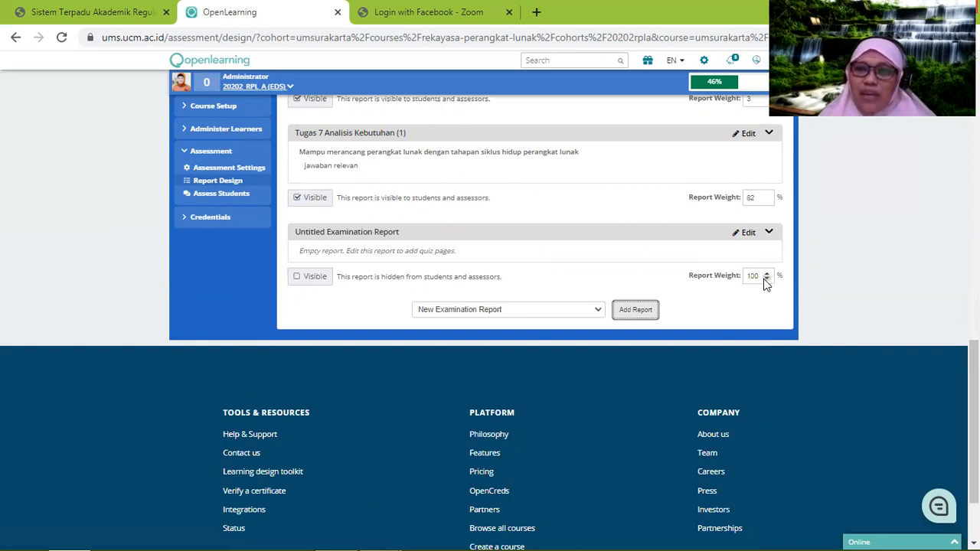
Step: Examine the weights of the assignment reports and the untitled examination report, including the weight total notice
{"action": "scroll", "coordinate": [580, 208], "scroll_direction": "up", "scroll_amount": 6}
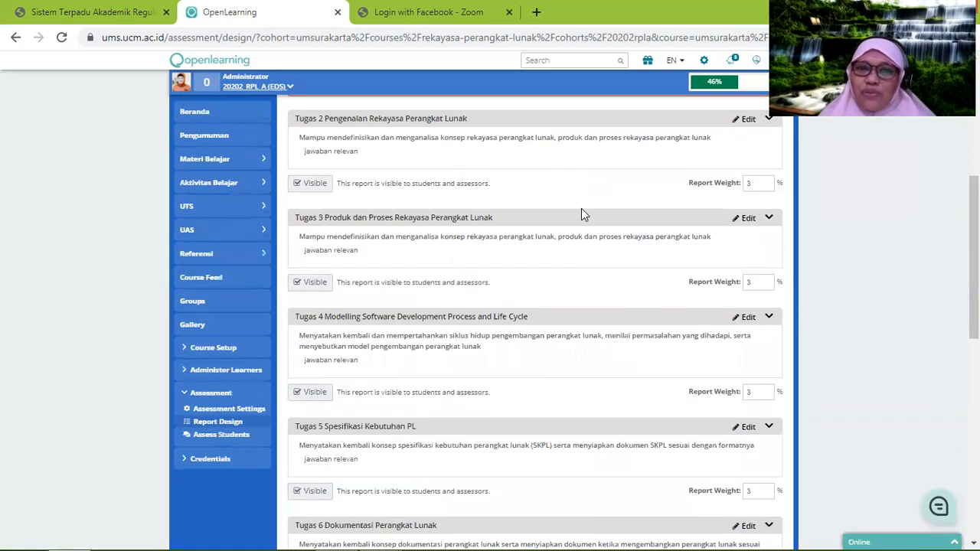
{"action": "scroll", "coordinate": [581, 208], "scroll_direction": "down", "scroll_amount": 2}
{"action": "scroll", "coordinate": [583, 203], "scroll_direction": "down", "scroll_amount": 5}
{"action": "scroll", "coordinate": [582, 202], "scroll_direction": "up", "scroll_amount": 2}
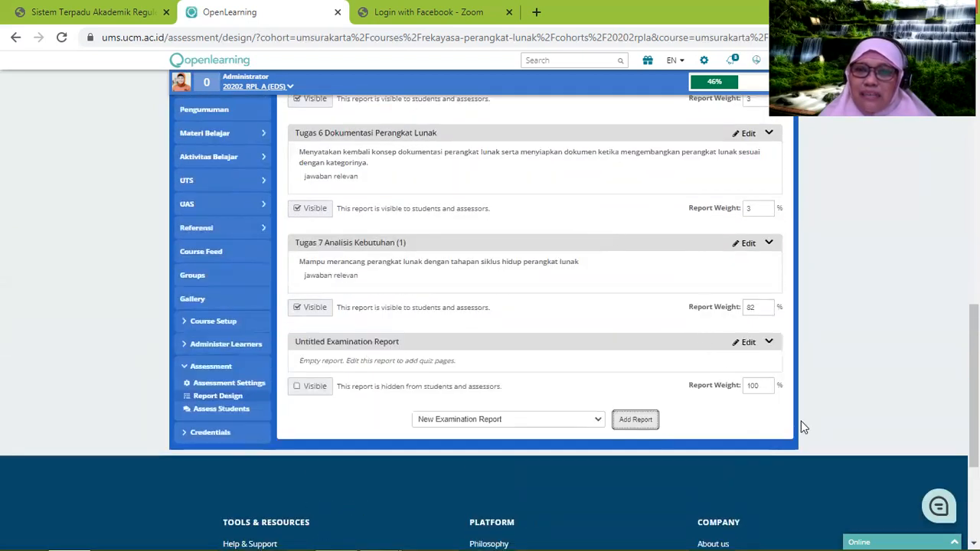
{"action": "scroll", "coordinate": [637, 284], "scroll_direction": "up", "scroll_amount": 1}
{"action": "scroll", "coordinate": [622, 283], "scroll_direction": "up", "scroll_amount": 10}
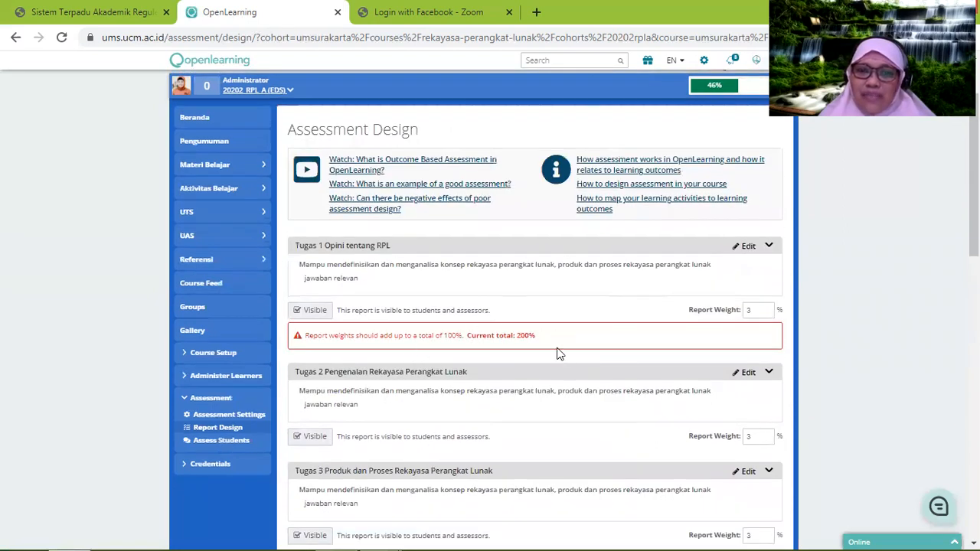
Step: Set the report weight of Tugas 7 Analisis Kebutuhan (1) to 3% and that of the Untitled Examination Report to 79%
{"action": "scroll", "coordinate": [559, 343], "scroll_direction": "down", "scroll_amount": 10}
{"action": "scroll", "coordinate": [563, 330], "scroll_direction": "up", "scroll_amount": 3}
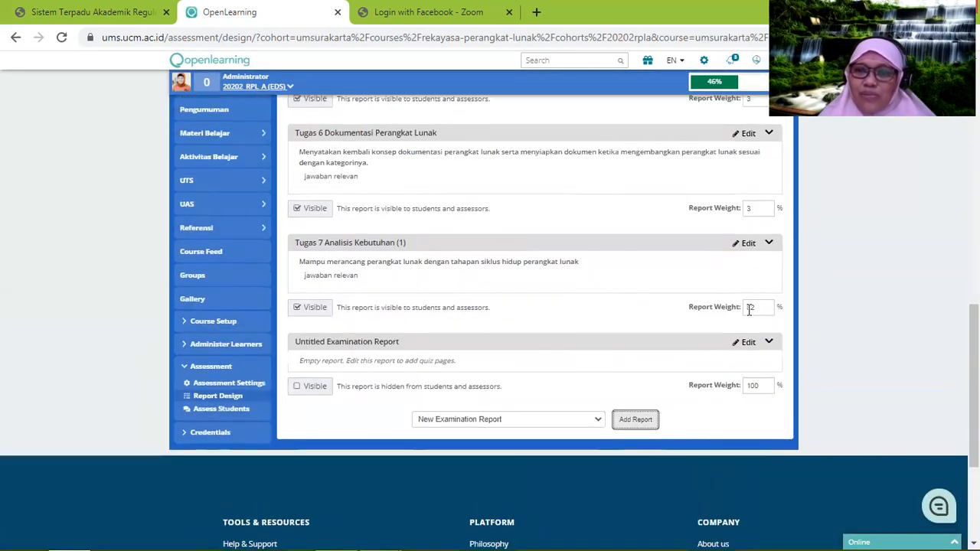
{"action": "left_click_drag", "start_coordinate": [755, 307], "coordinate": [741, 306]}
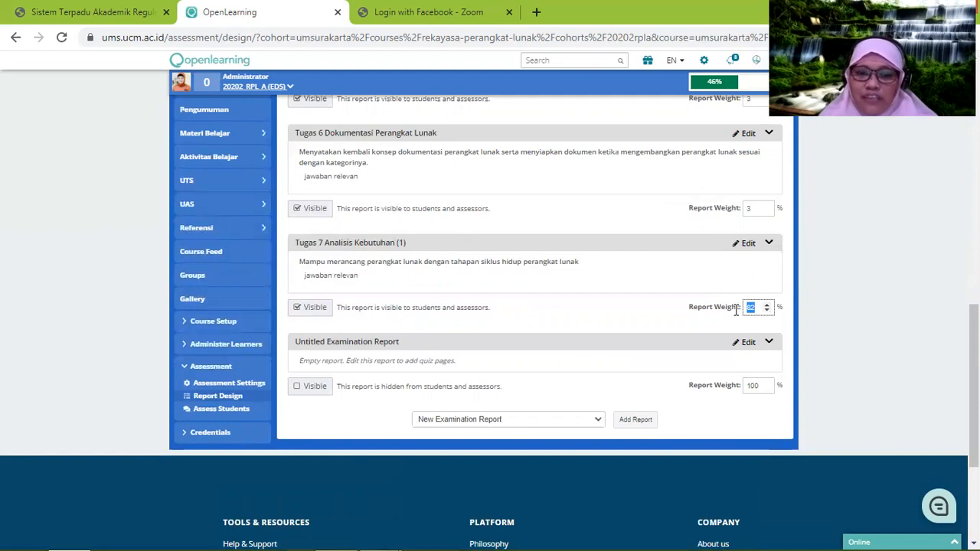
{"action": "type", "text": "3"}
{"action": "left_click_drag", "start_coordinate": [763, 385], "coordinate": [734, 386]}
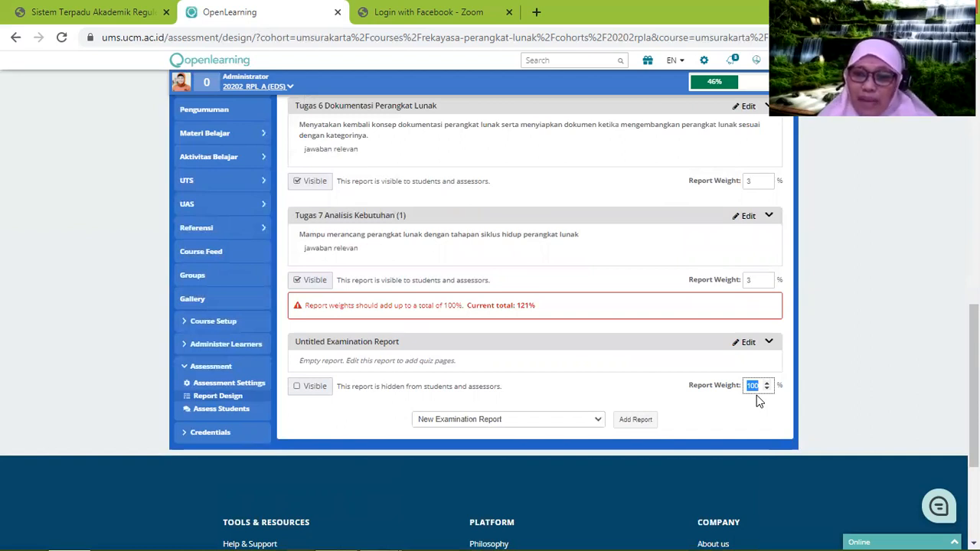
{"action": "type", "text": "8"}
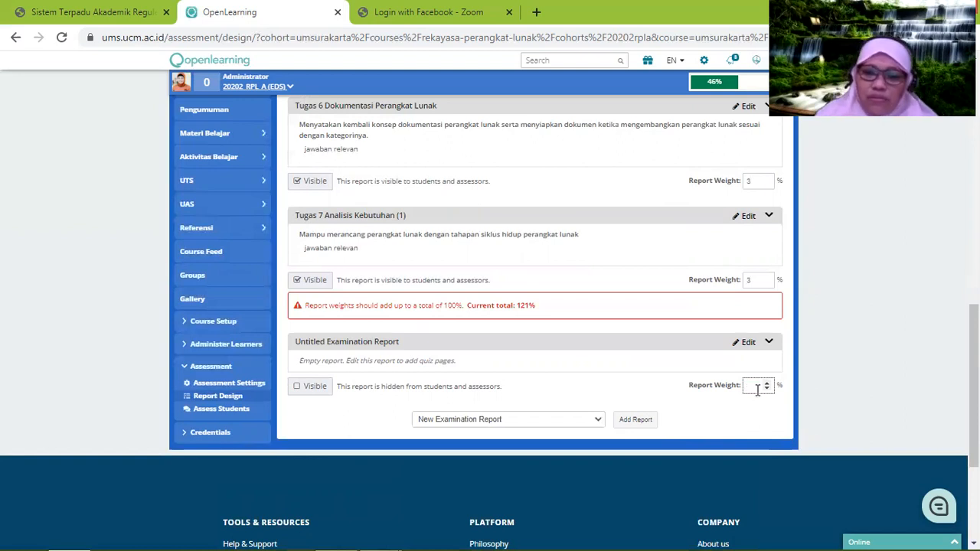
{"action": "left_click", "coordinate": [721, 442]}
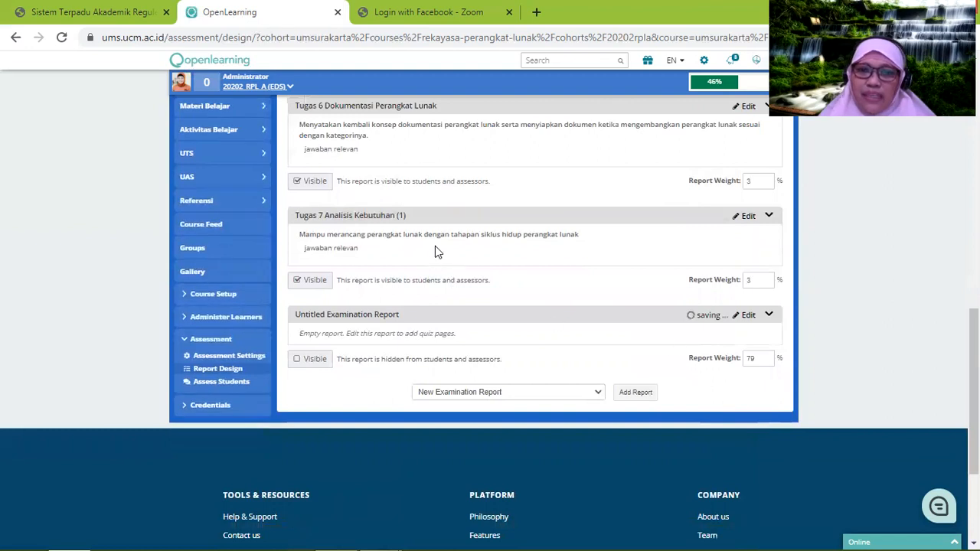
Step: Edit the Untitled Examination Report and add the quiz page "Ujian Pilihan Ganda & True and False" to it
{"action": "scroll", "coordinate": [452, 257], "scroll_direction": "up", "scroll_amount": 1}
{"action": "scroll", "coordinate": [475, 262], "scroll_direction": "up", "scroll_amount": 6}
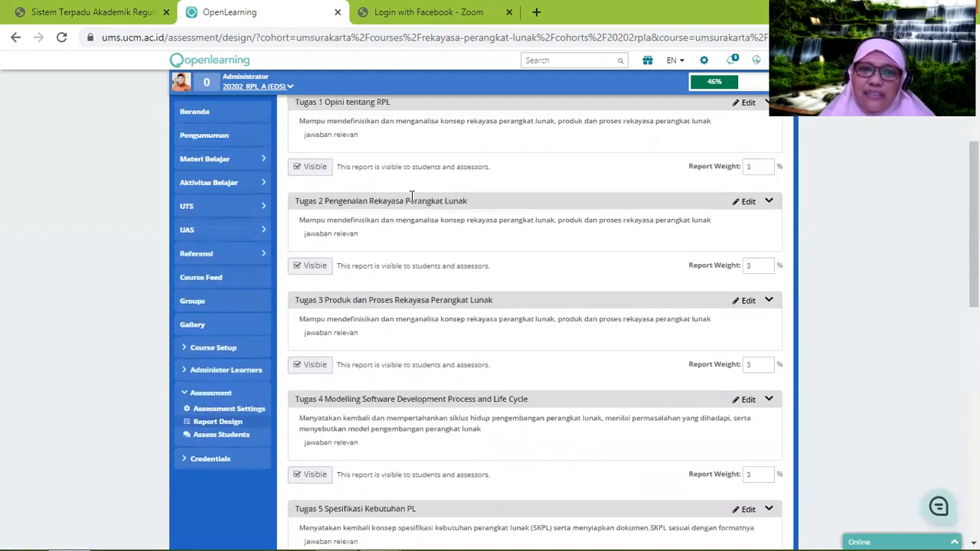
{"action": "scroll", "coordinate": [433, 158], "scroll_direction": "up", "scroll_amount": 3}
{"action": "scroll", "coordinate": [490, 357], "scroll_direction": "down", "scroll_amount": 10}
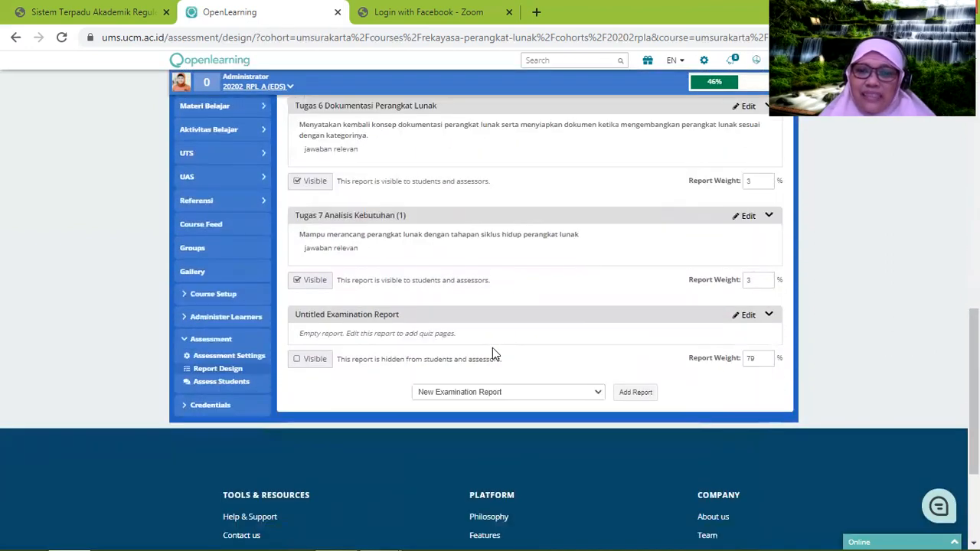
{"action": "left_click", "coordinate": [746, 316]}
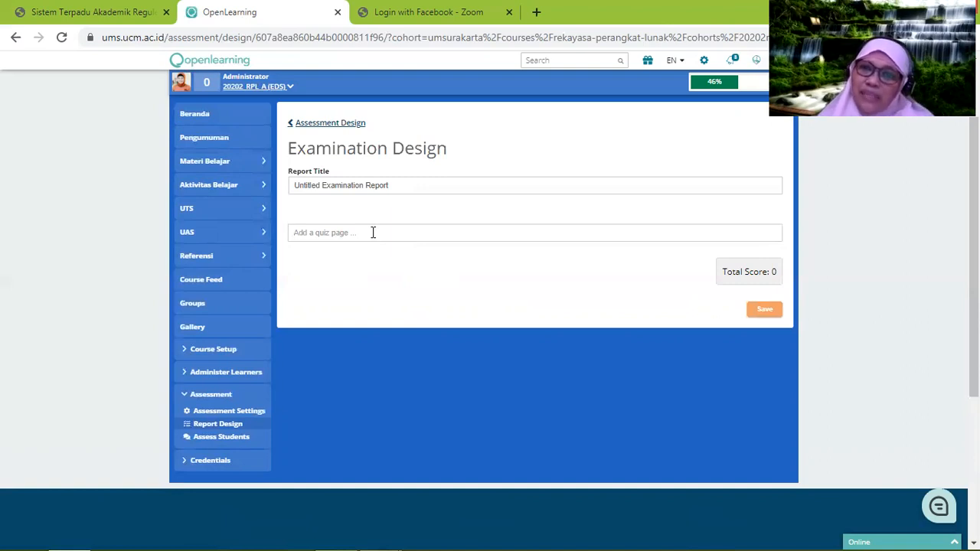
{"action": "type", "text": "ujian"}
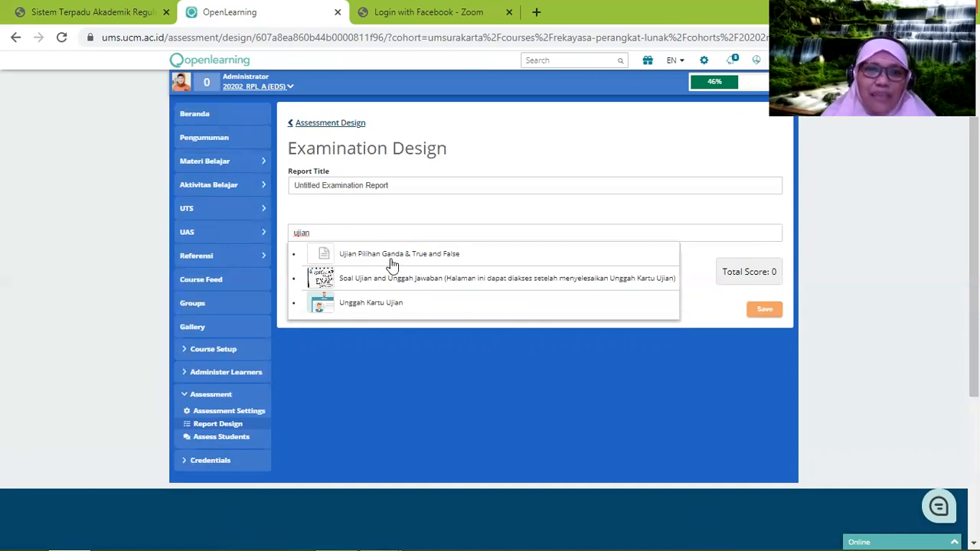
{"action": "left_click", "coordinate": [392, 256]}
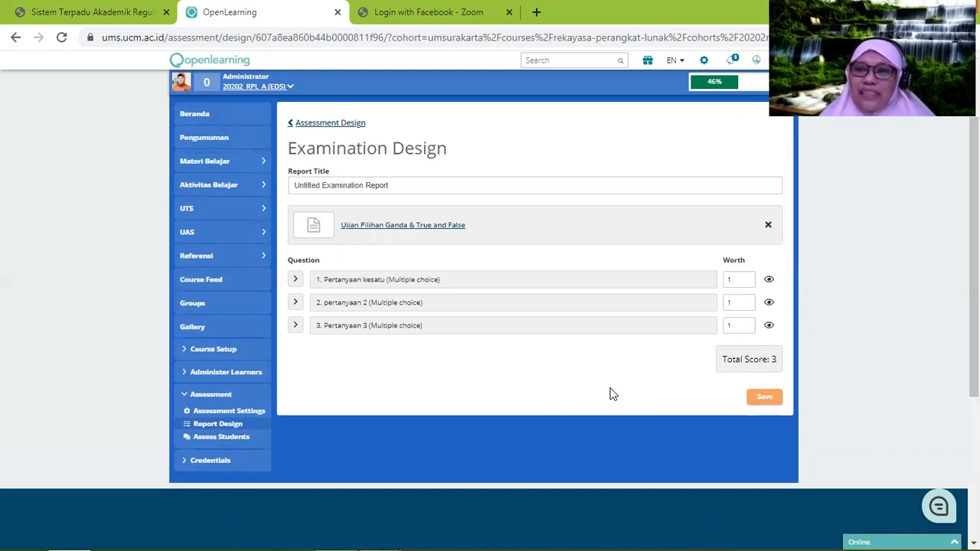
Step: Title the examination report "Ujian Pilihan Ganda & True and False" by copying the quiz page's name, and save it
{"action": "left_click_drag", "start_coordinate": [492, 215], "coordinate": [470, 221]}
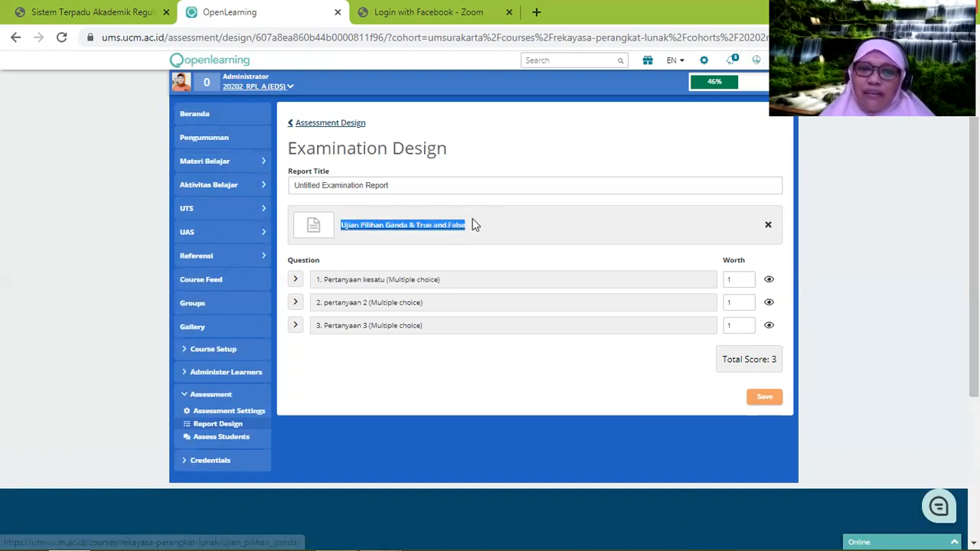
{"action": "right_click", "coordinate": [425, 222]}
{"action": "left_click", "coordinate": [452, 336]}
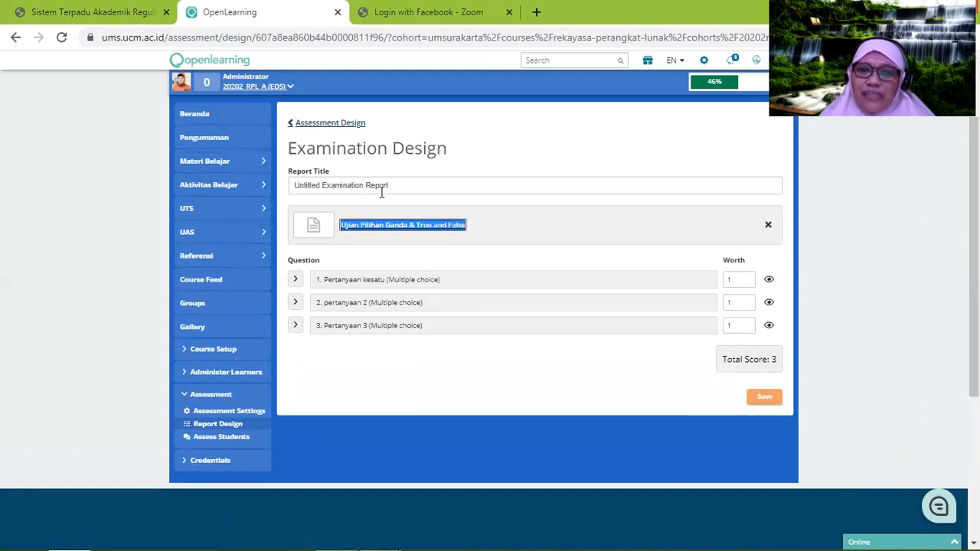
{"action": "left_click", "coordinate": [395, 185]}
{"action": "left_click_drag", "start_coordinate": [396, 185], "coordinate": [290, 200]}
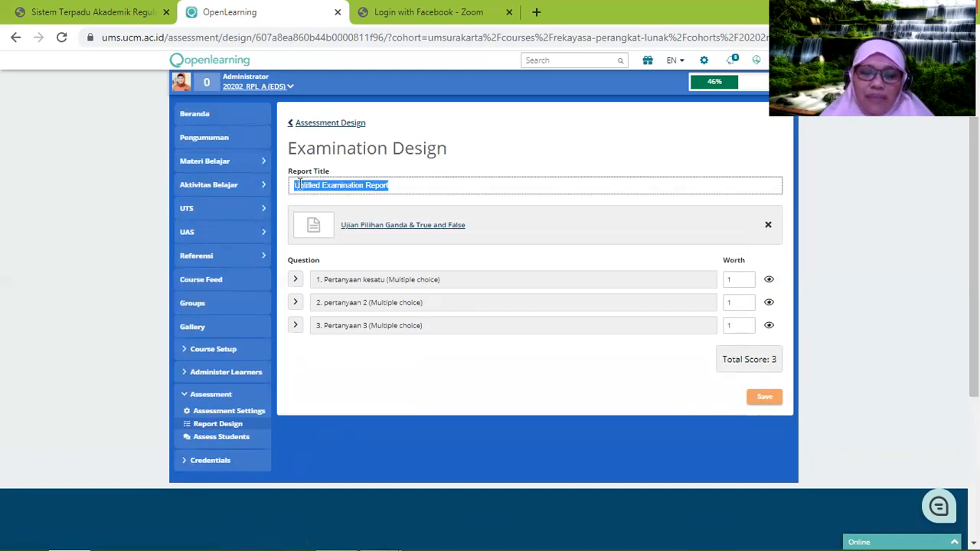
{"action": "key", "text": "ctrl+v"}
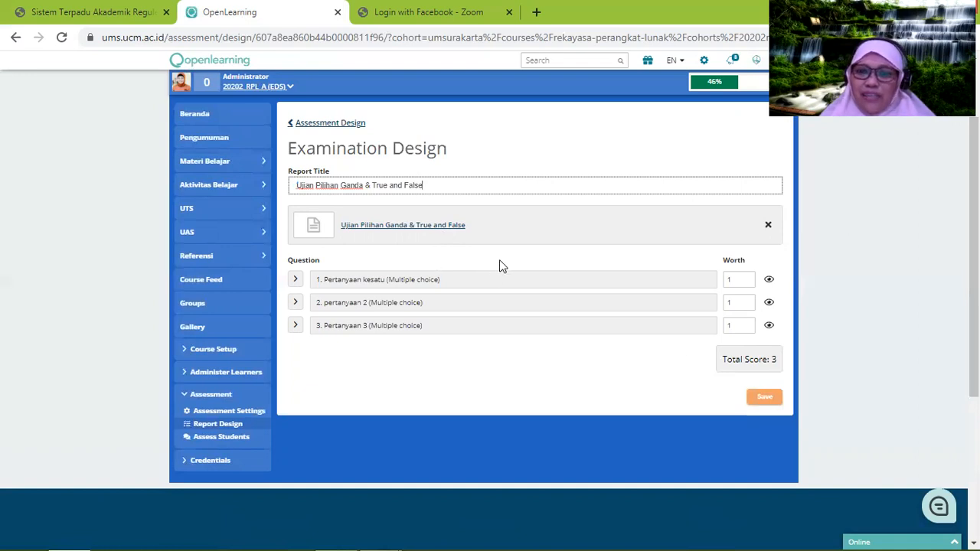
{"action": "left_click", "coordinate": [768, 403]}
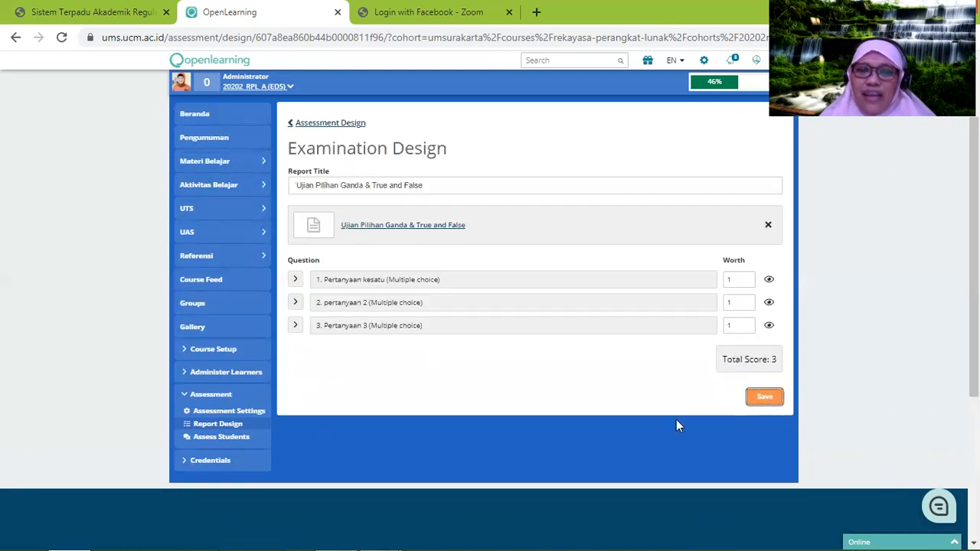
Step: Return to the assessment design and make the Ujian Pilihan Ganda & True and False report visible to students and assessors
{"action": "left_click", "coordinate": [319, 125]}
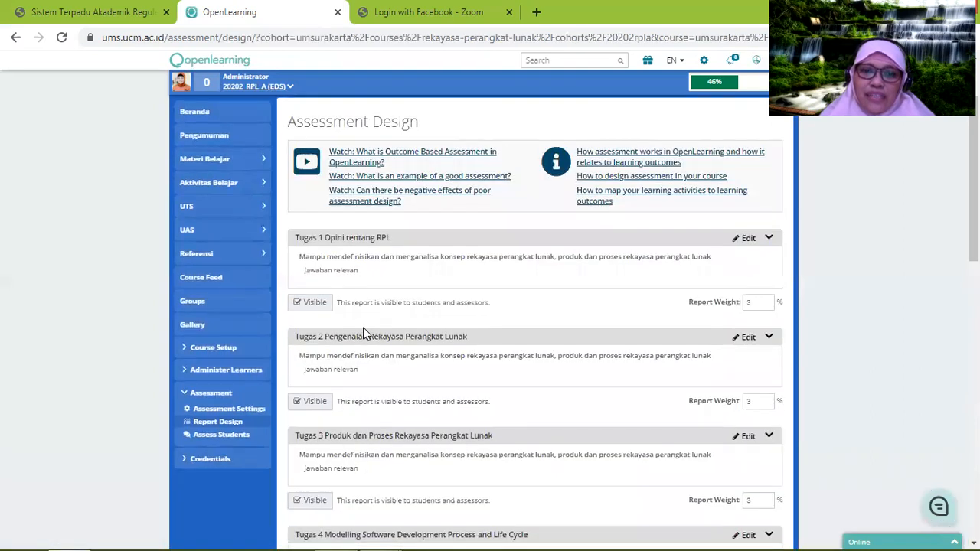
{"action": "scroll", "coordinate": [363, 335], "scroll_direction": "down", "scroll_amount": 9}
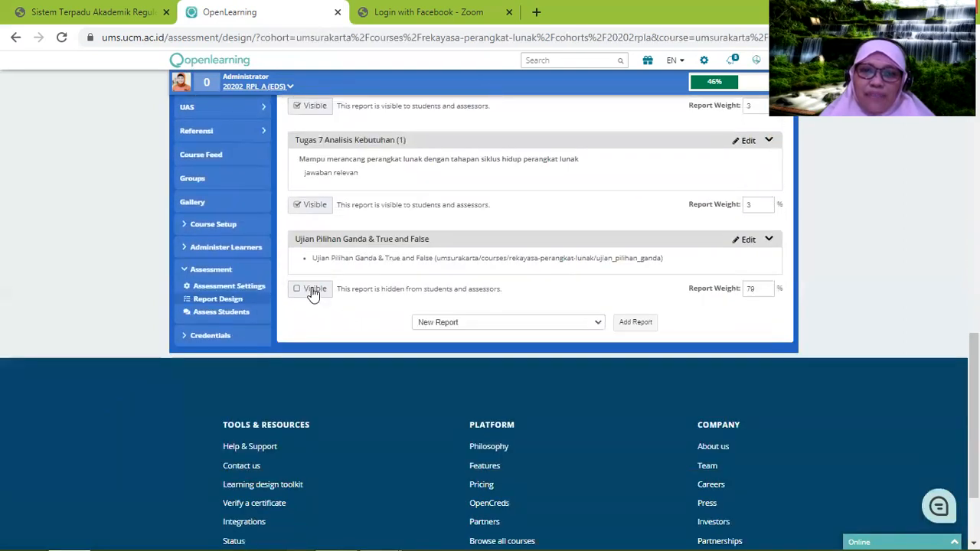
{"action": "left_click", "coordinate": [313, 291]}
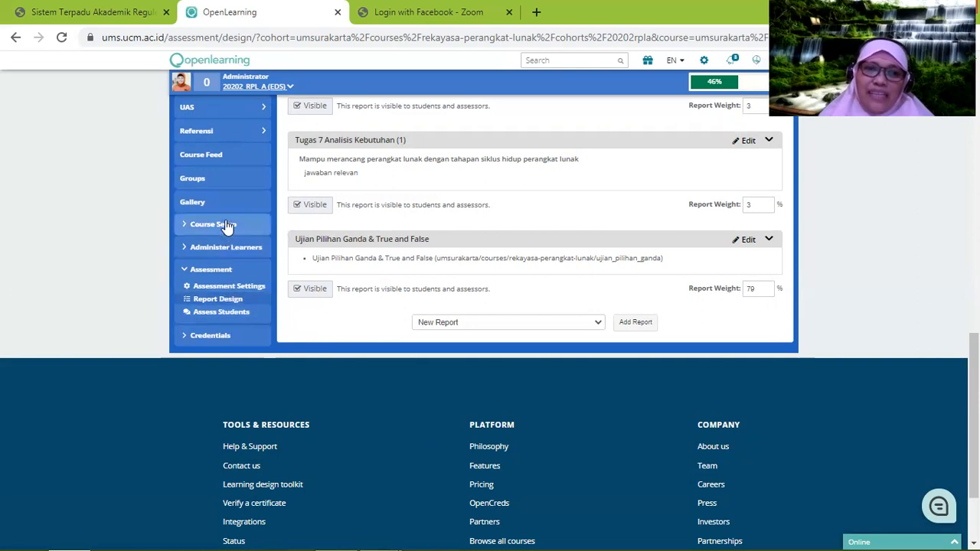
Step: Open the student assessment list and look through its report columns as far as the exam and the total score
{"action": "left_click", "coordinate": [224, 315]}
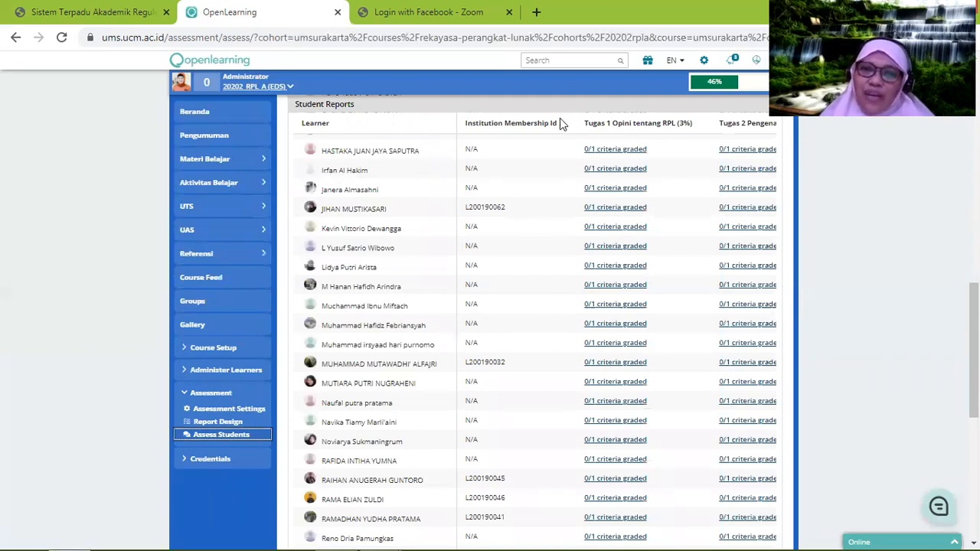
{"action": "scroll", "coordinate": [567, 137], "scroll_direction": "up", "scroll_amount": 10}
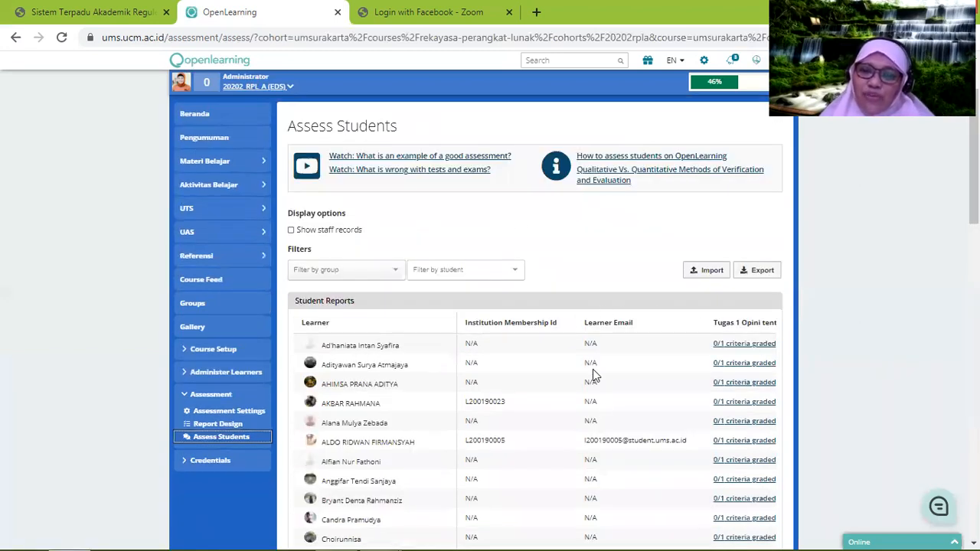
{"action": "scroll", "coordinate": [594, 368], "scroll_direction": "down", "scroll_amount": 7}
{"action": "scroll", "coordinate": [735, 352], "scroll_direction": "down", "scroll_amount": 5}
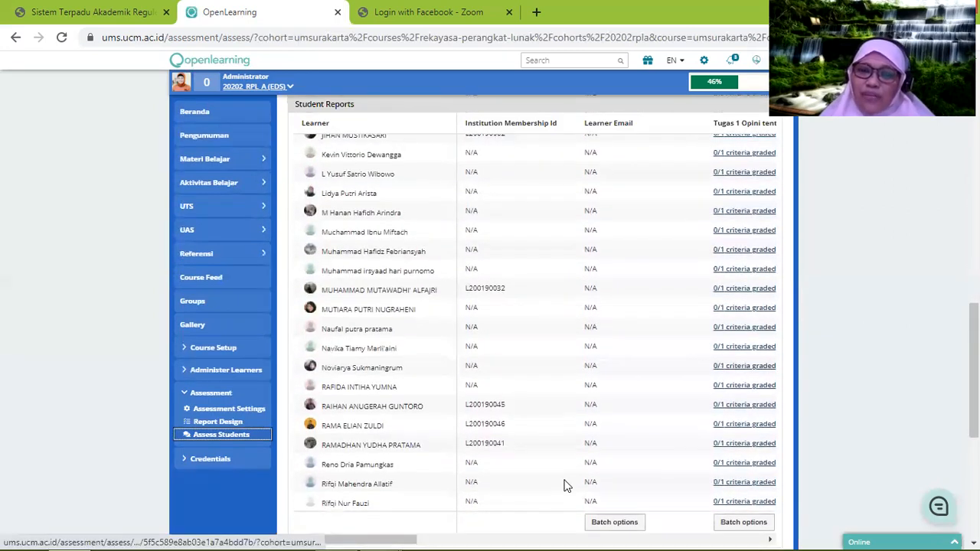
{"action": "scroll", "coordinate": [564, 485], "scroll_direction": "down", "scroll_amount": 3}
{"action": "left_click", "coordinate": [537, 328]}
{"action": "left_click_drag", "start_coordinate": [537, 329], "coordinate": [622, 333]}
{"action": "left_click_drag", "start_coordinate": [671, 330], "coordinate": [765, 328]}
Step: Examine the learners' grading status for the exam beside Tugas 7, and find the exam's automatic grading control
{"action": "scroll", "coordinate": [685, 283], "scroll_direction": "up", "scroll_amount": 10}
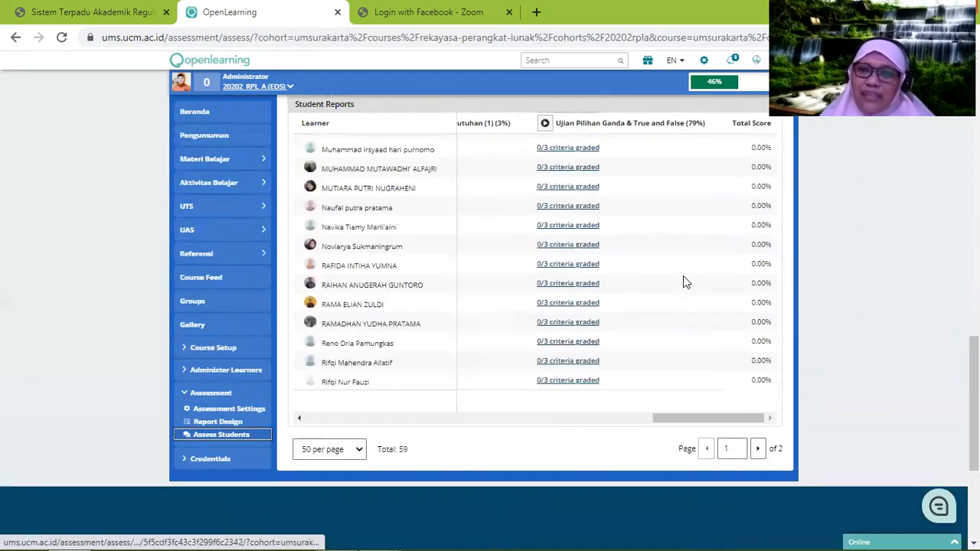
{"action": "scroll", "coordinate": [685, 284], "scroll_direction": "up", "scroll_amount": 7}
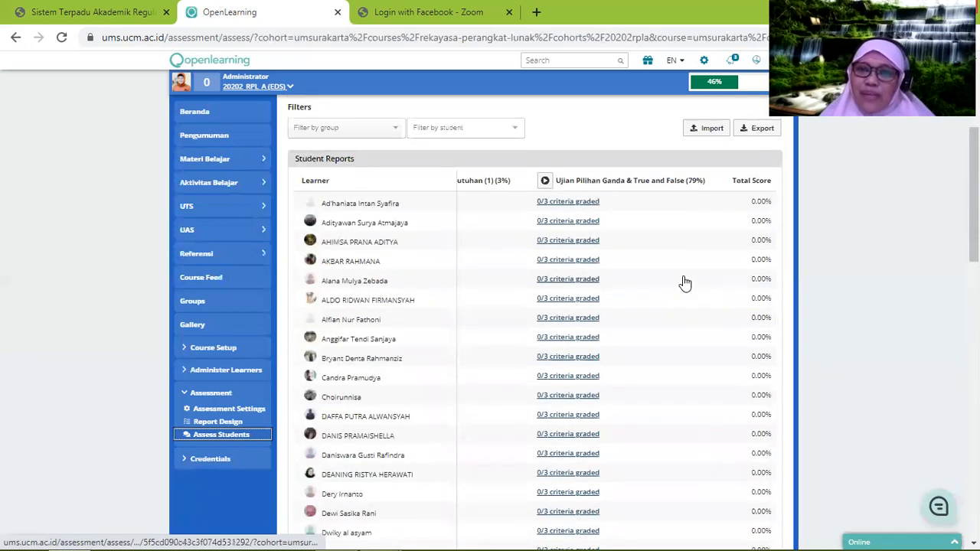
{"action": "scroll", "coordinate": [705, 402], "scroll_direction": "down", "scroll_amount": 2}
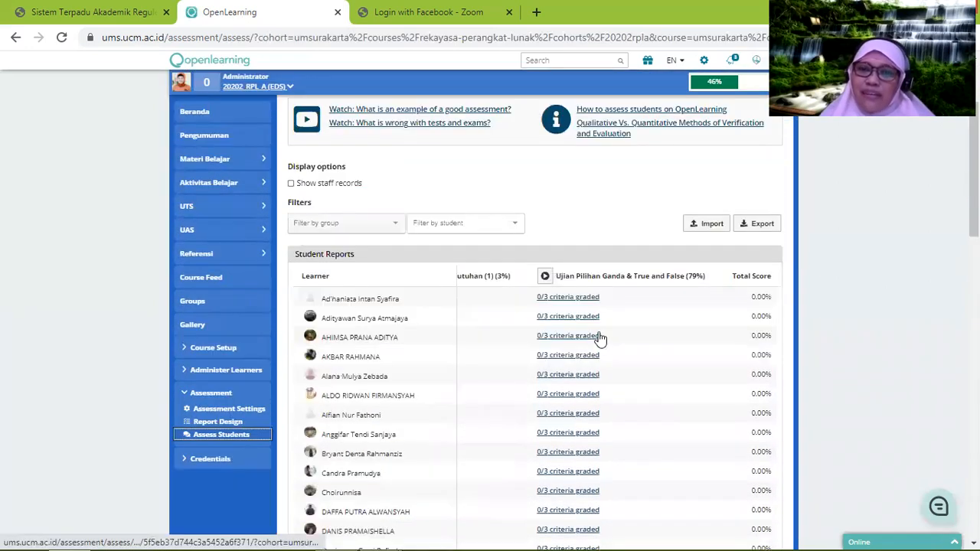
{"action": "scroll", "coordinate": [693, 394], "scroll_direction": "down", "scroll_amount": 10}
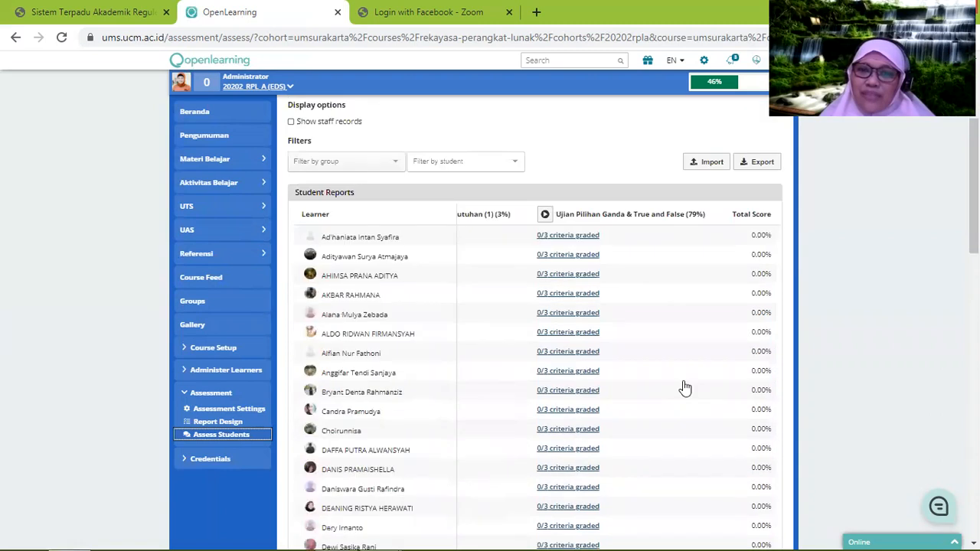
{"action": "scroll", "coordinate": [679, 381], "scroll_direction": "down", "scroll_amount": 3}
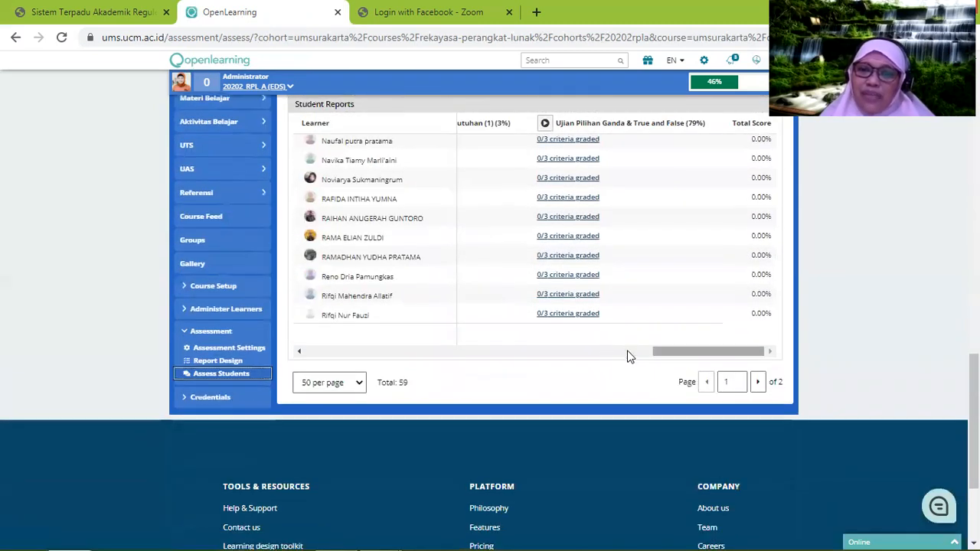
{"action": "left_click", "coordinate": [633, 351]}
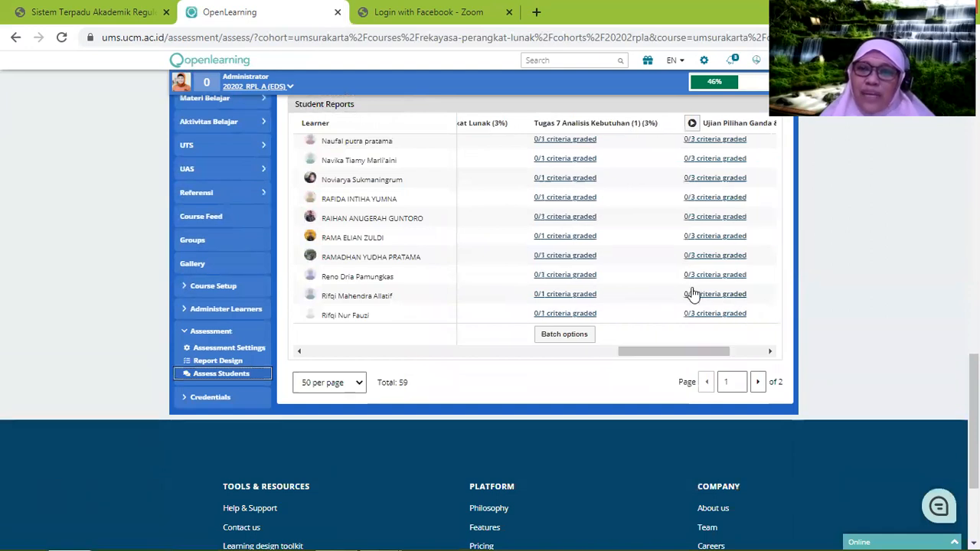
{"action": "scroll", "coordinate": [667, 289], "scroll_direction": "up", "scroll_amount": 10}
{"action": "scroll", "coordinate": [666, 345], "scroll_direction": "up", "scroll_amount": 5}
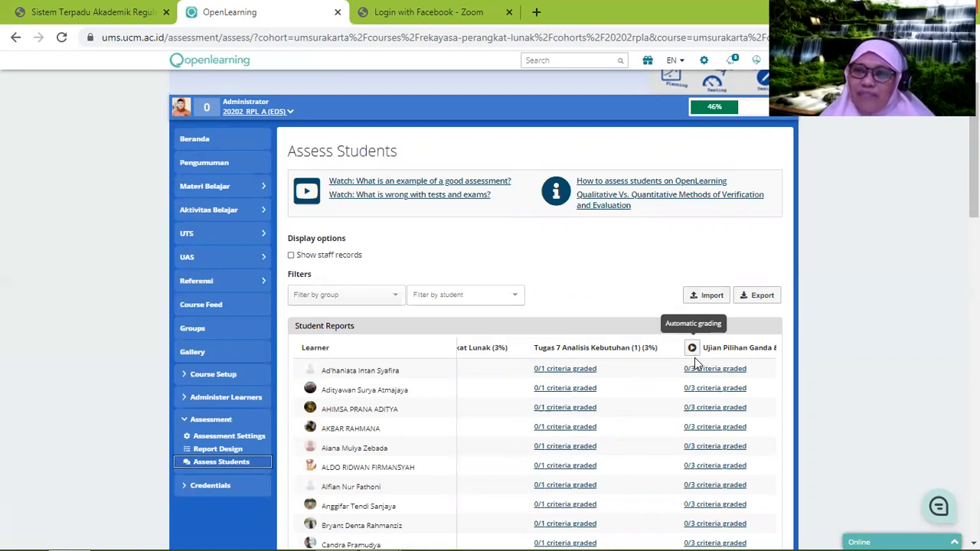
Step: Inspect the first learner's Tugas 7 Analisis Kebutuhan (1) report and its "jawaban relevan" criterion, and return to the student list
{"action": "left_click", "coordinate": [559, 372]}
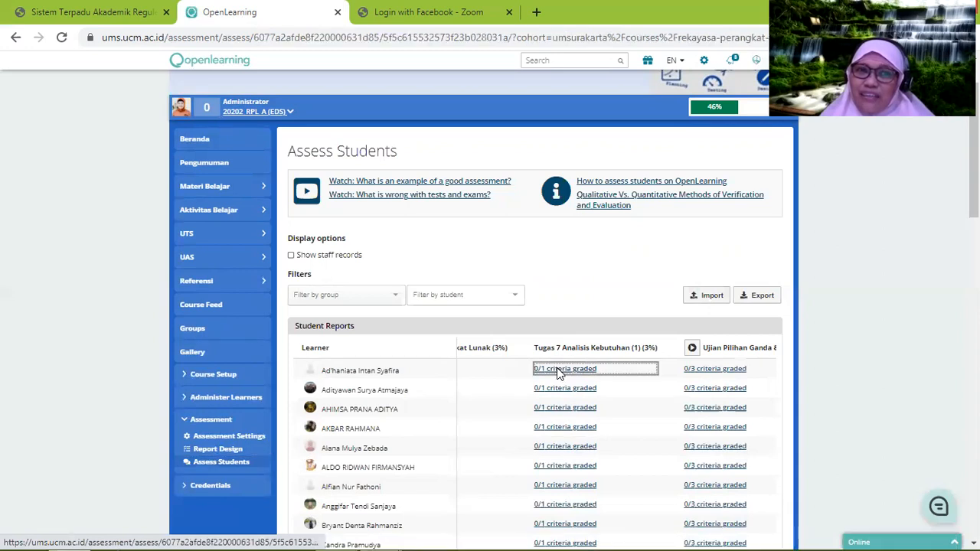
{"action": "scroll", "coordinate": [276, 322], "scroll_direction": "down", "scroll_amount": 1}
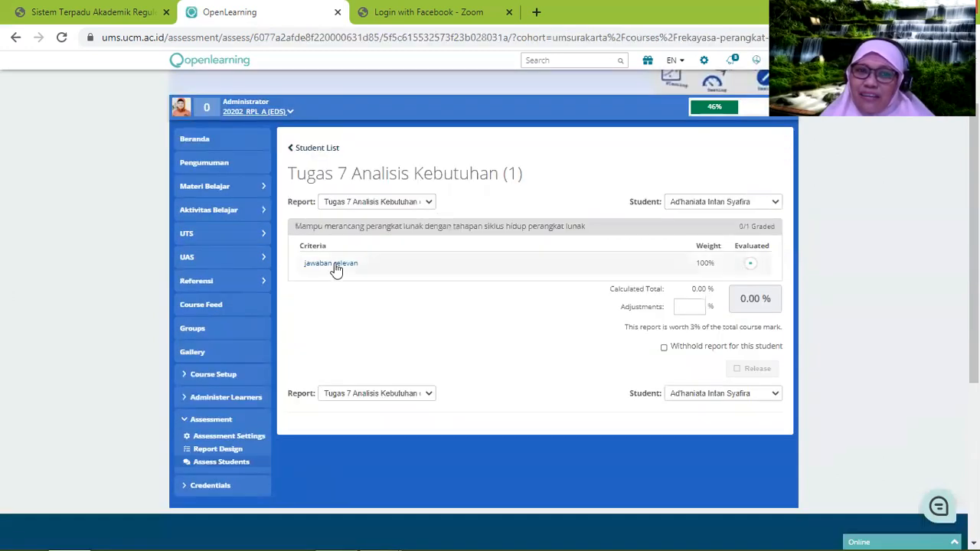
{"action": "left_click", "coordinate": [335, 264]}
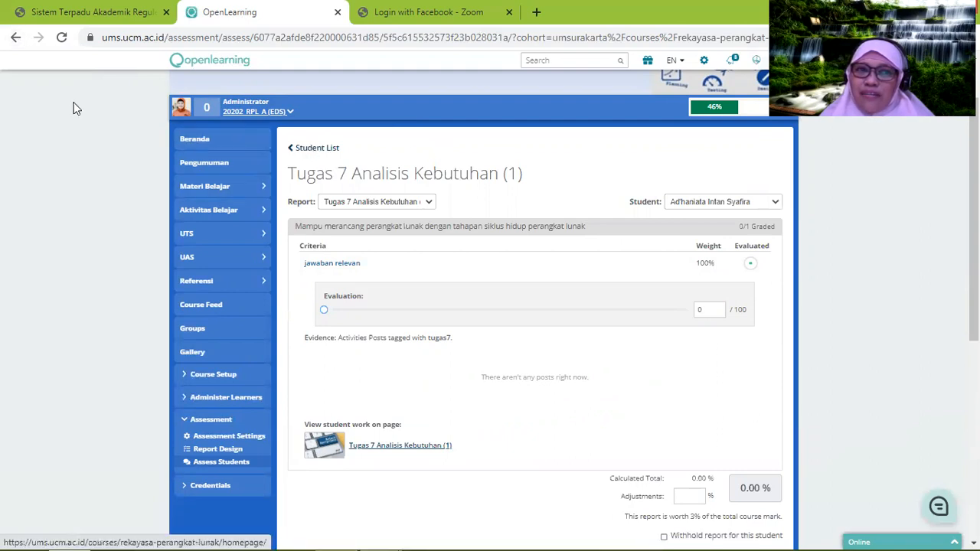
{"action": "left_click", "coordinate": [308, 150]}
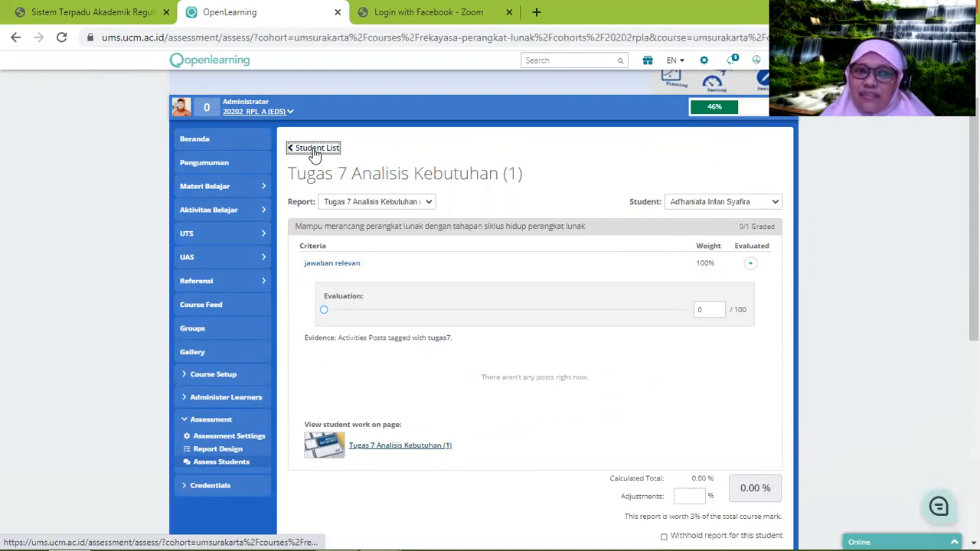
Step: Reload the student assessment list and view the exam grading and total score columns for the last learners on the page
{"action": "left_click", "coordinate": [239, 464]}
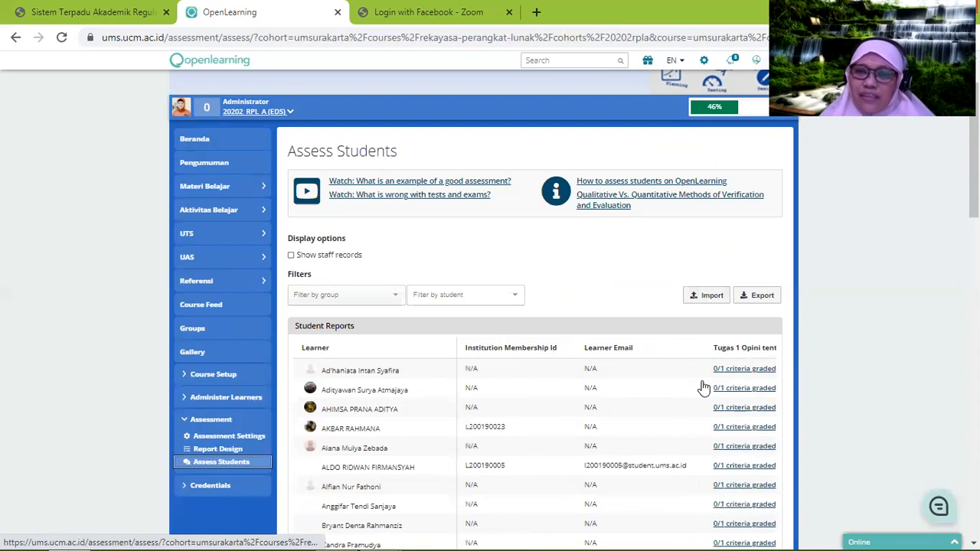
{"action": "scroll", "coordinate": [704, 387], "scroll_direction": "down", "scroll_amount": 1}
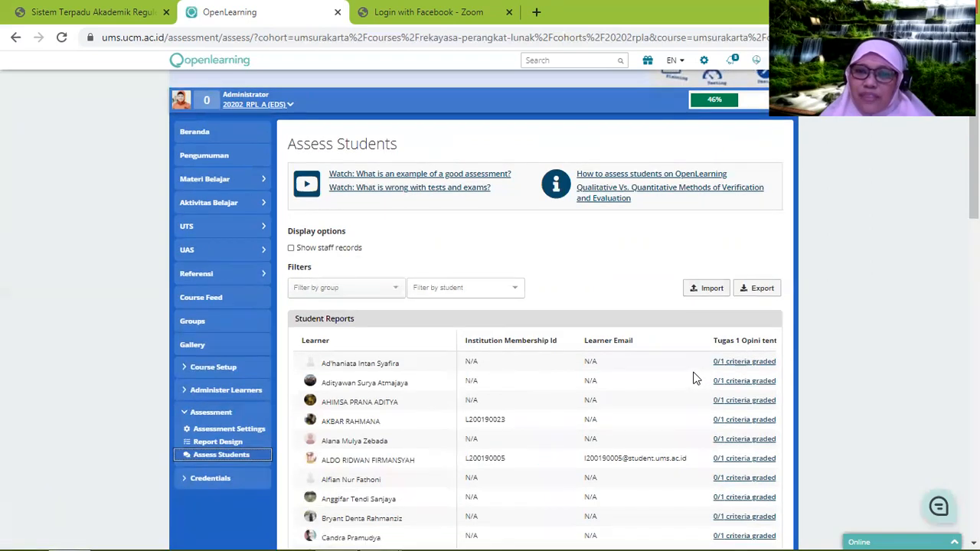
{"action": "scroll", "coordinate": [696, 377], "scroll_direction": "down", "scroll_amount": 15}
{"action": "left_click_drag", "start_coordinate": [385, 354], "coordinate": [797, 350]}
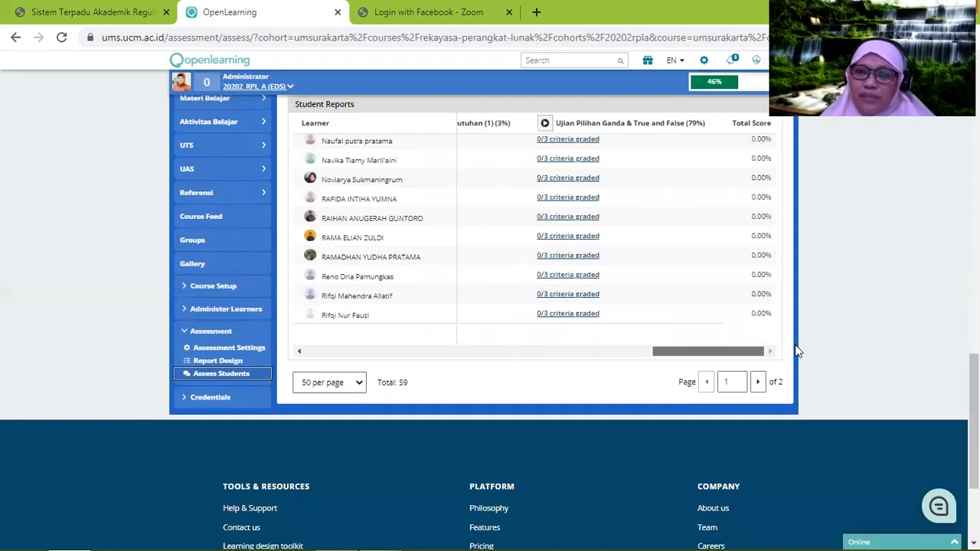
Step: Run automatic grading on the Ujian Pilihan Ganda & True and False exam and review the learners' exam grades and release options
{"action": "scroll", "coordinate": [579, 310], "scroll_direction": "up", "scroll_amount": 5}
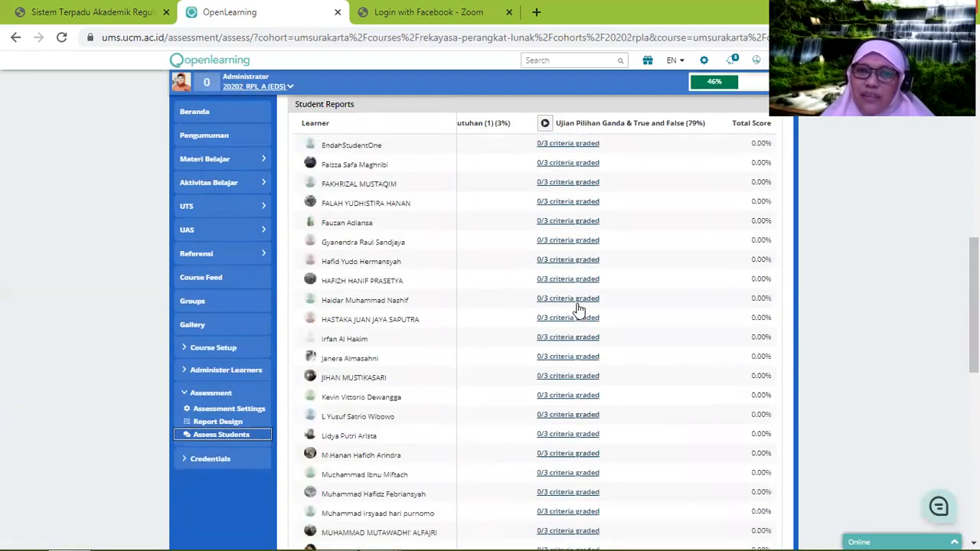
{"action": "scroll", "coordinate": [579, 310], "scroll_direction": "up", "scroll_amount": 10}
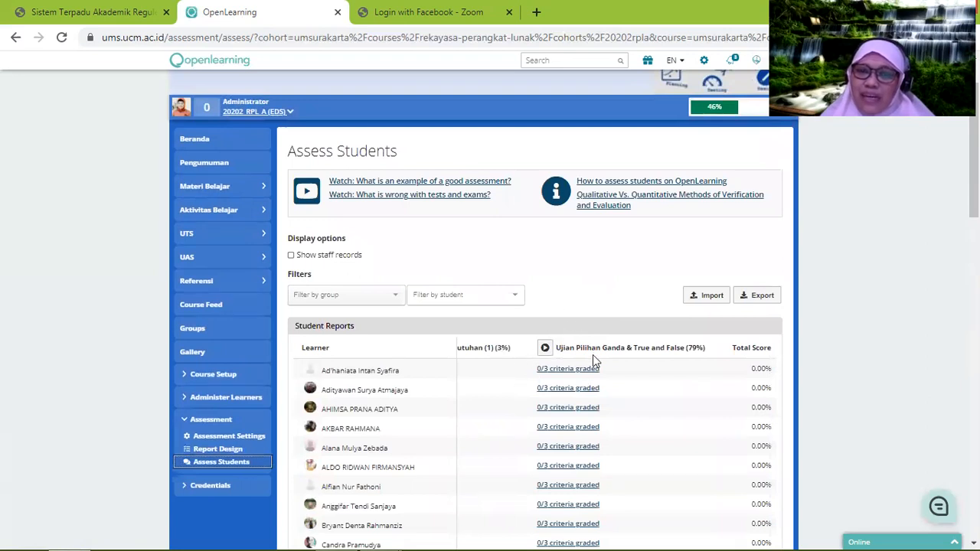
{"action": "left_click", "coordinate": [545, 349]}
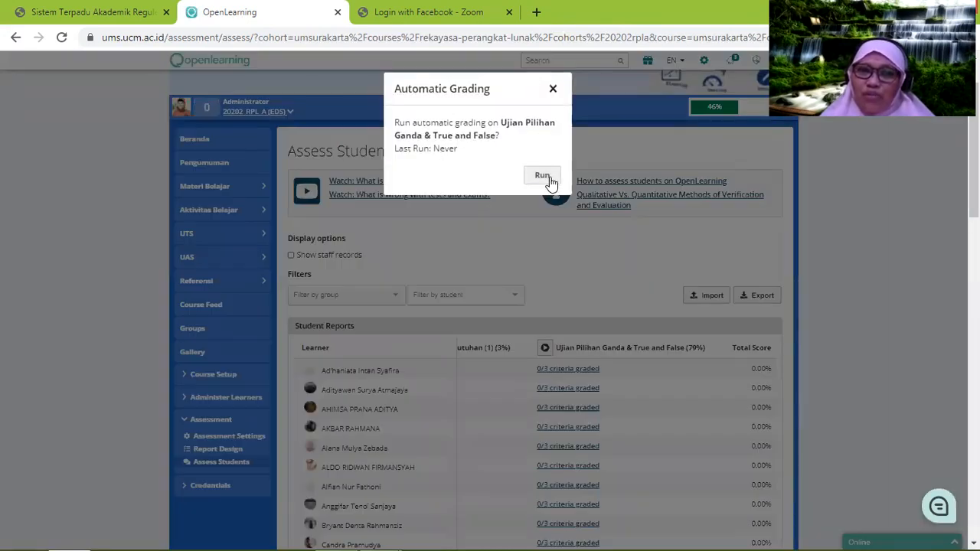
{"action": "left_click", "coordinate": [678, 331]}
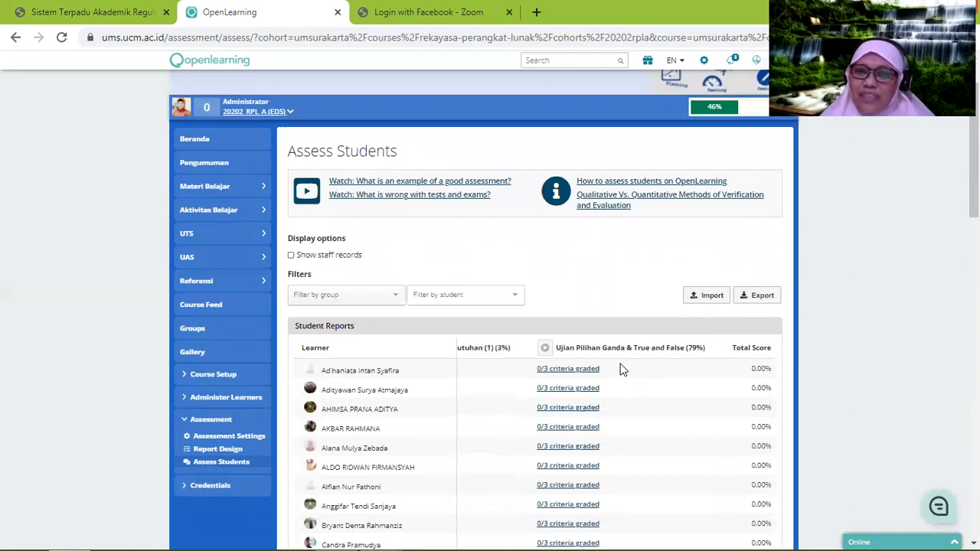
{"action": "scroll", "coordinate": [591, 402], "scroll_direction": "down", "scroll_amount": 4}
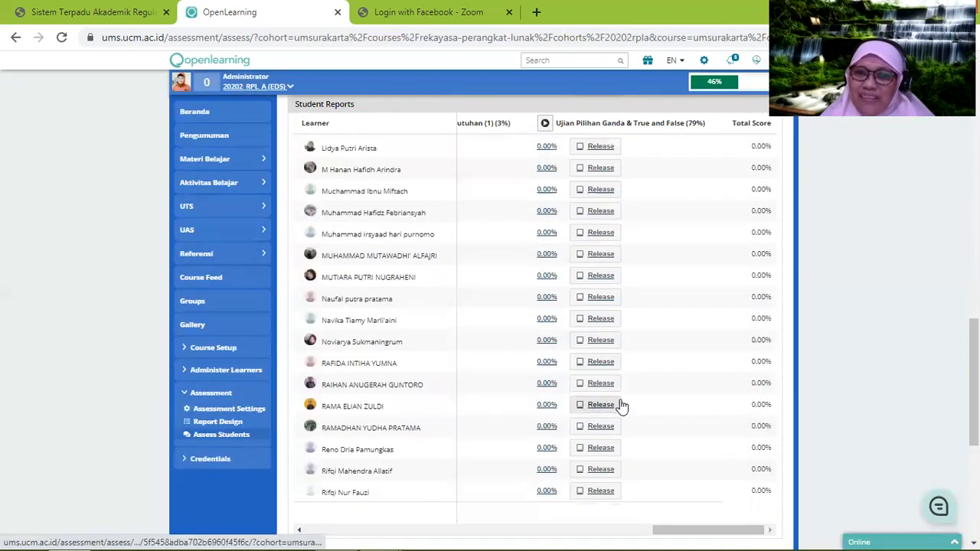
{"action": "scroll", "coordinate": [672, 409], "scroll_direction": "up", "scroll_amount": 10}
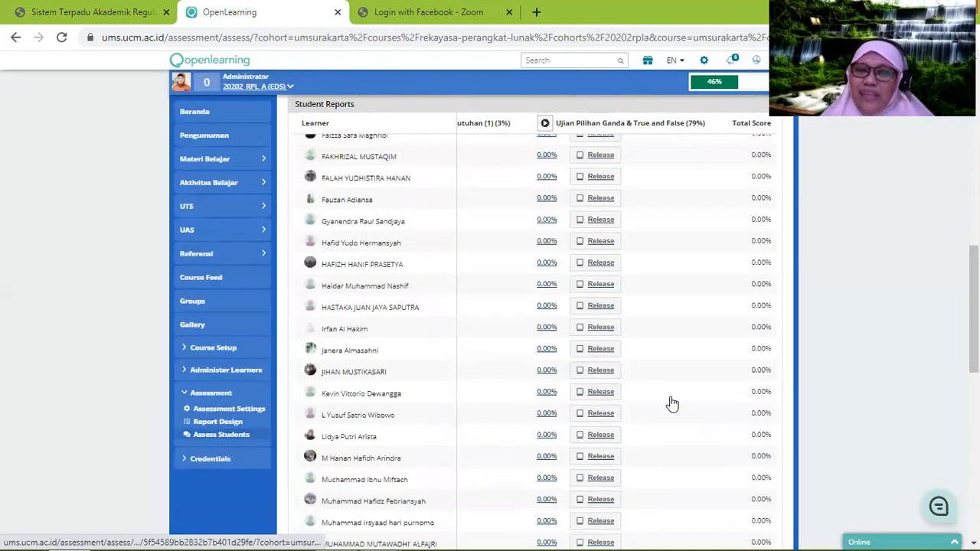
{"action": "scroll", "coordinate": [658, 403], "scroll_direction": "up", "scroll_amount": 2}
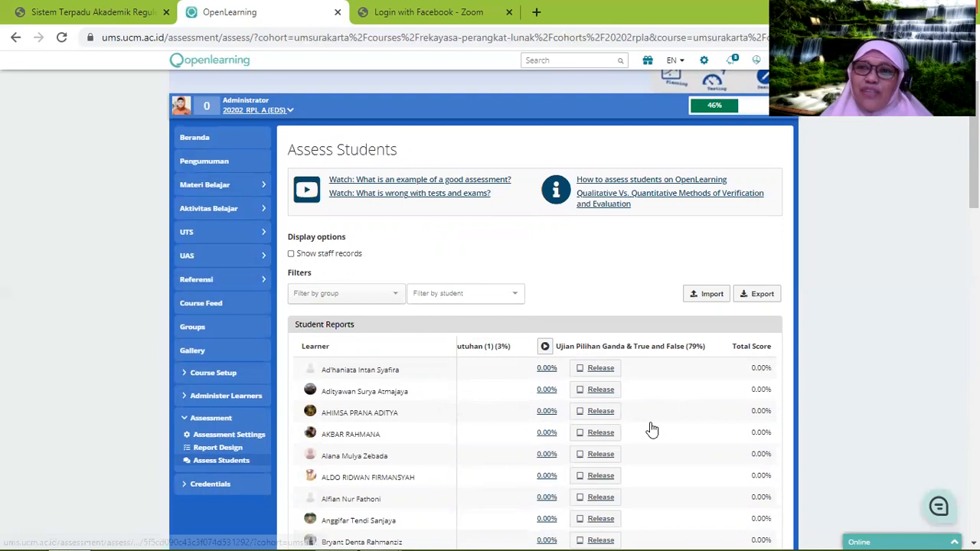
{"action": "scroll", "coordinate": [650, 423], "scroll_direction": "down", "scroll_amount": 3}
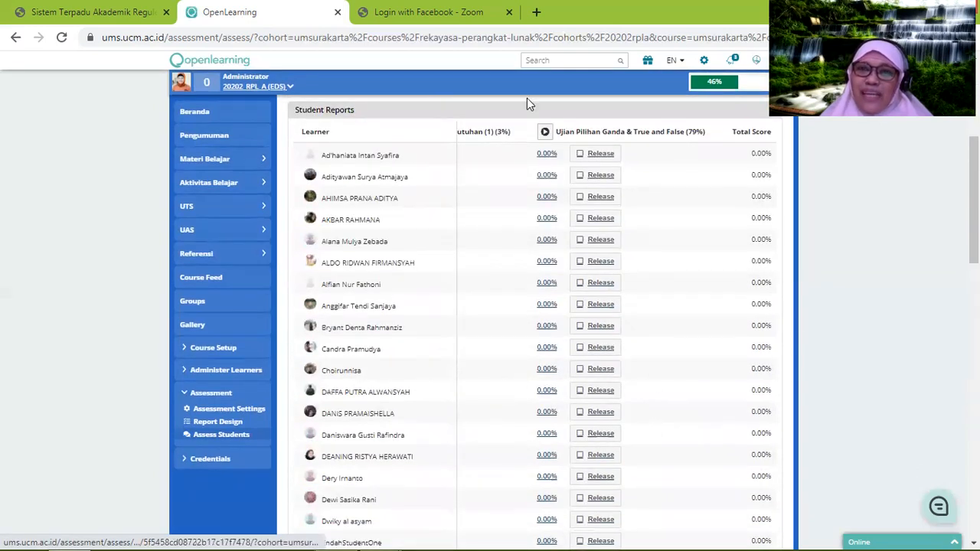